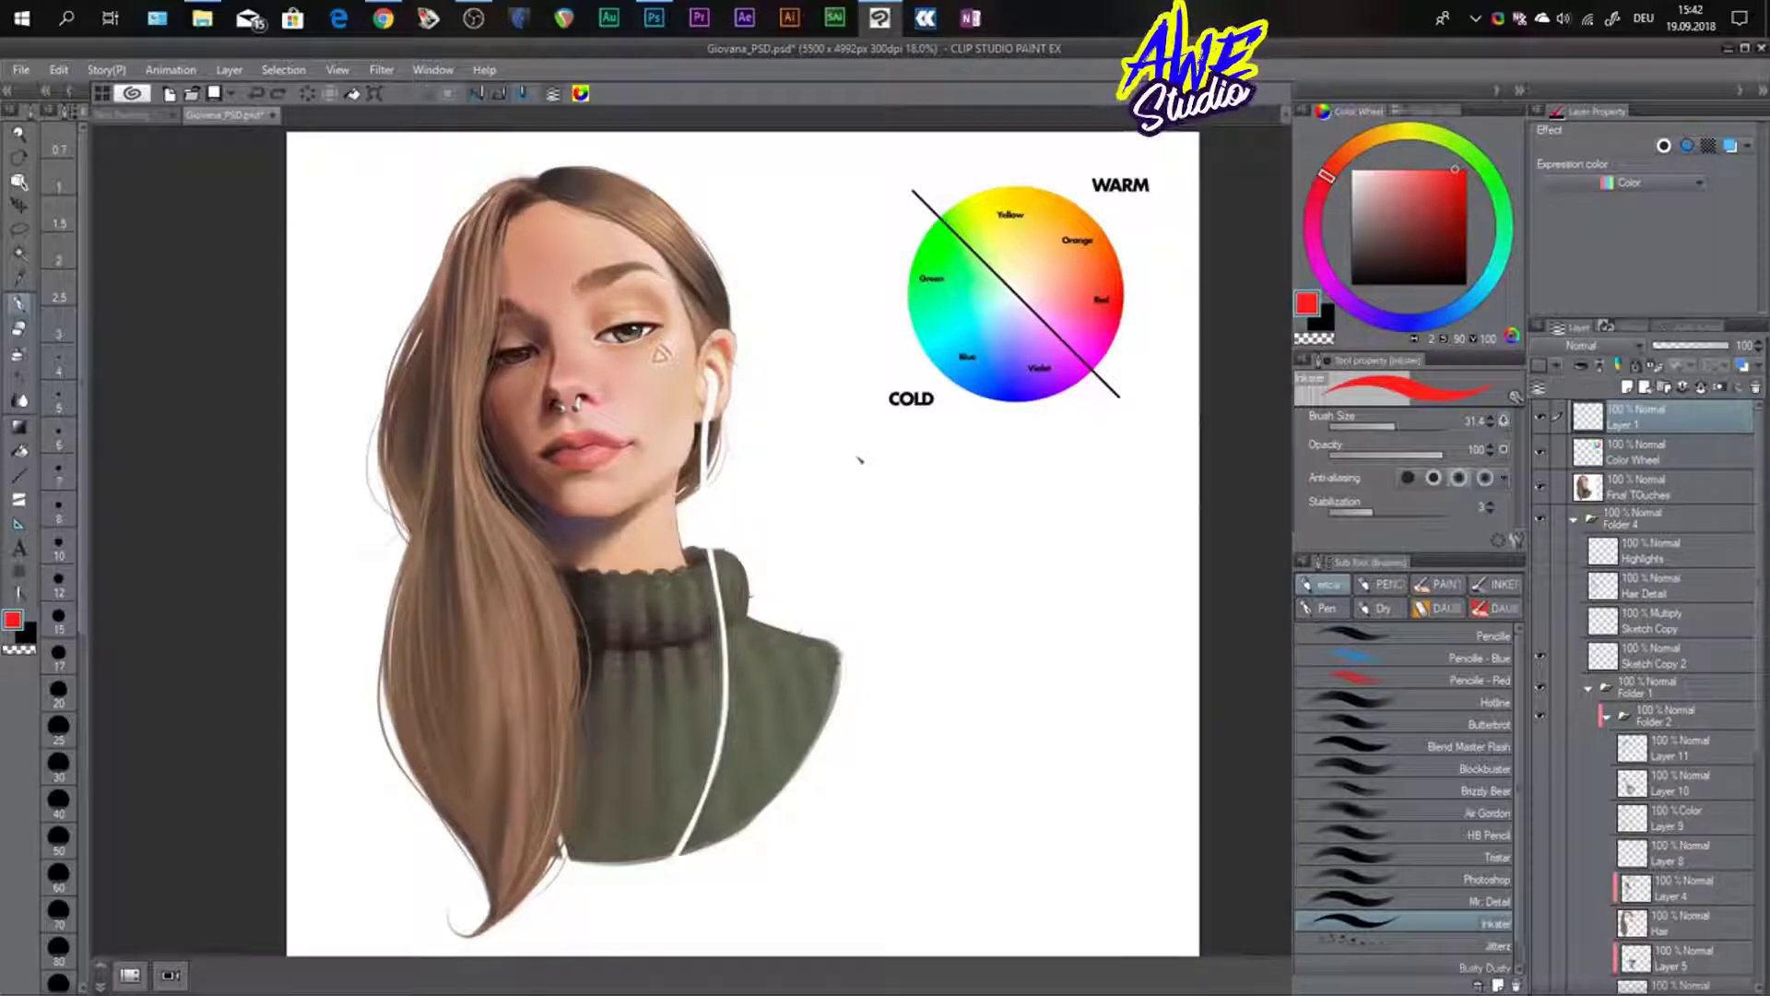
- Examine the portrait's chin and neck shading and the warm and cold halves of the color wheel up close
scroll(1062, 206, up, 10)
scroll(1055, 280, down, 4)
scroll(1053, 290, down, 2)
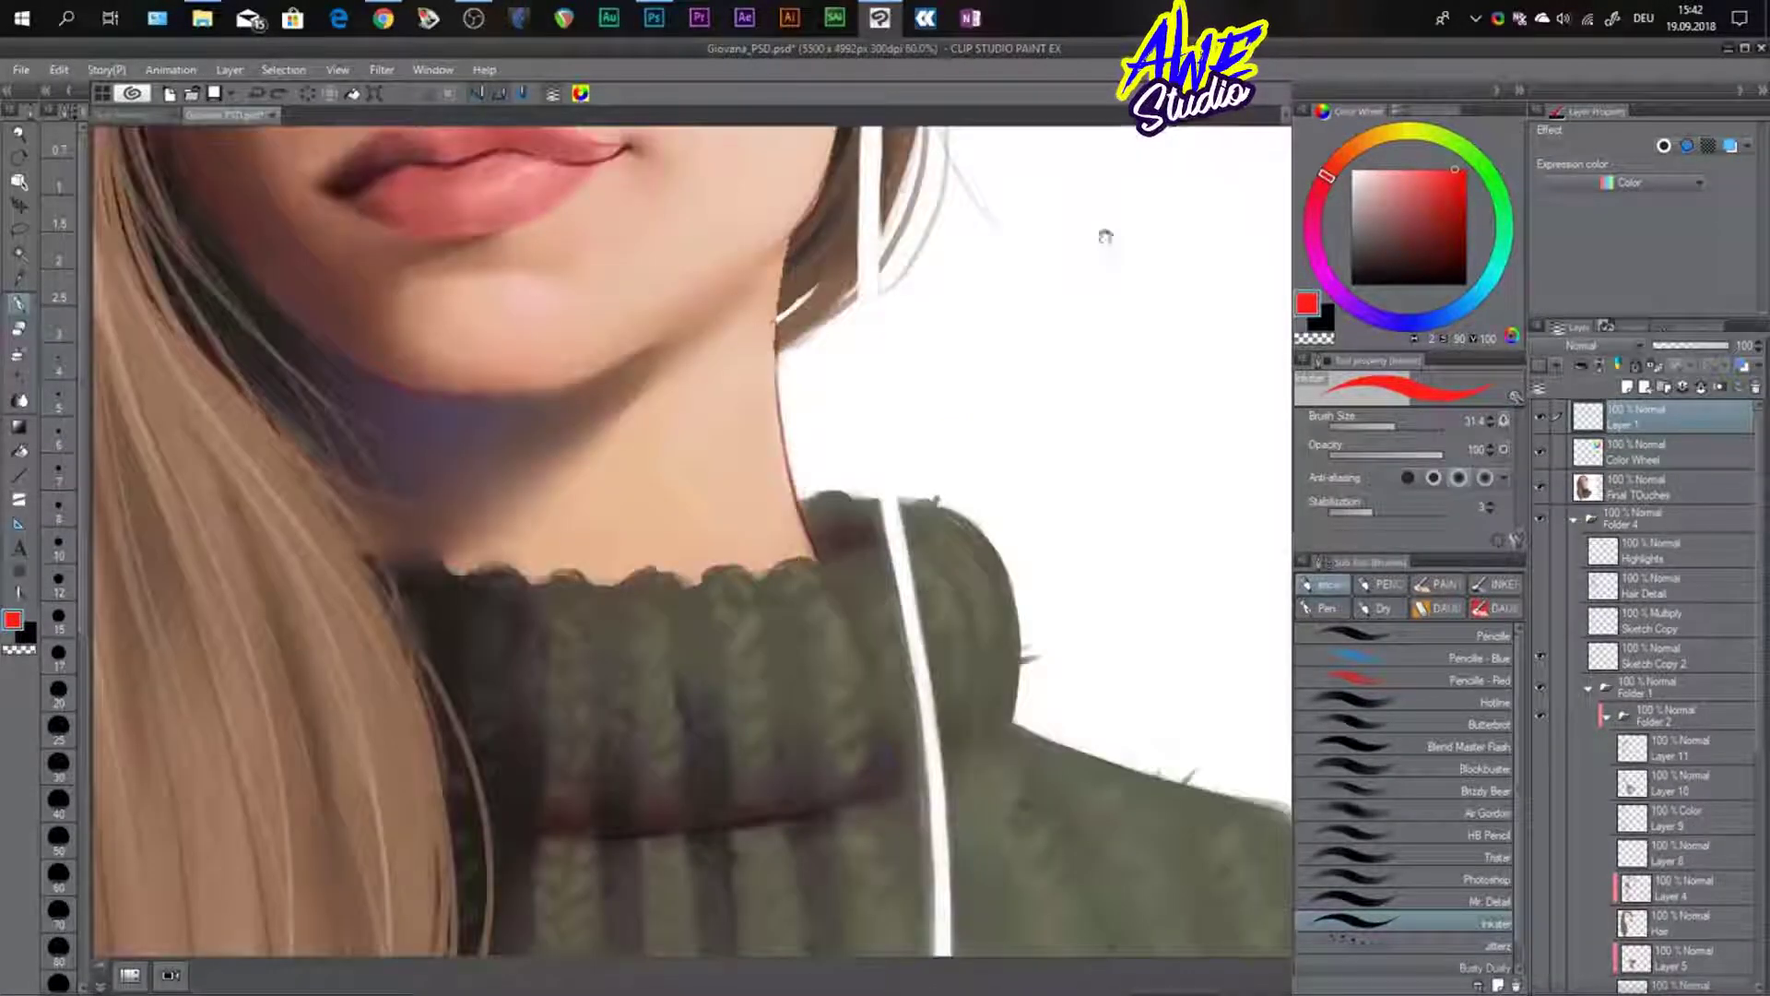
drag(1106, 237, 814, 655)
drag(1098, 398, 529, 620)
scroll(529, 620, down, 1)
scroll(787, 572, down, 1)
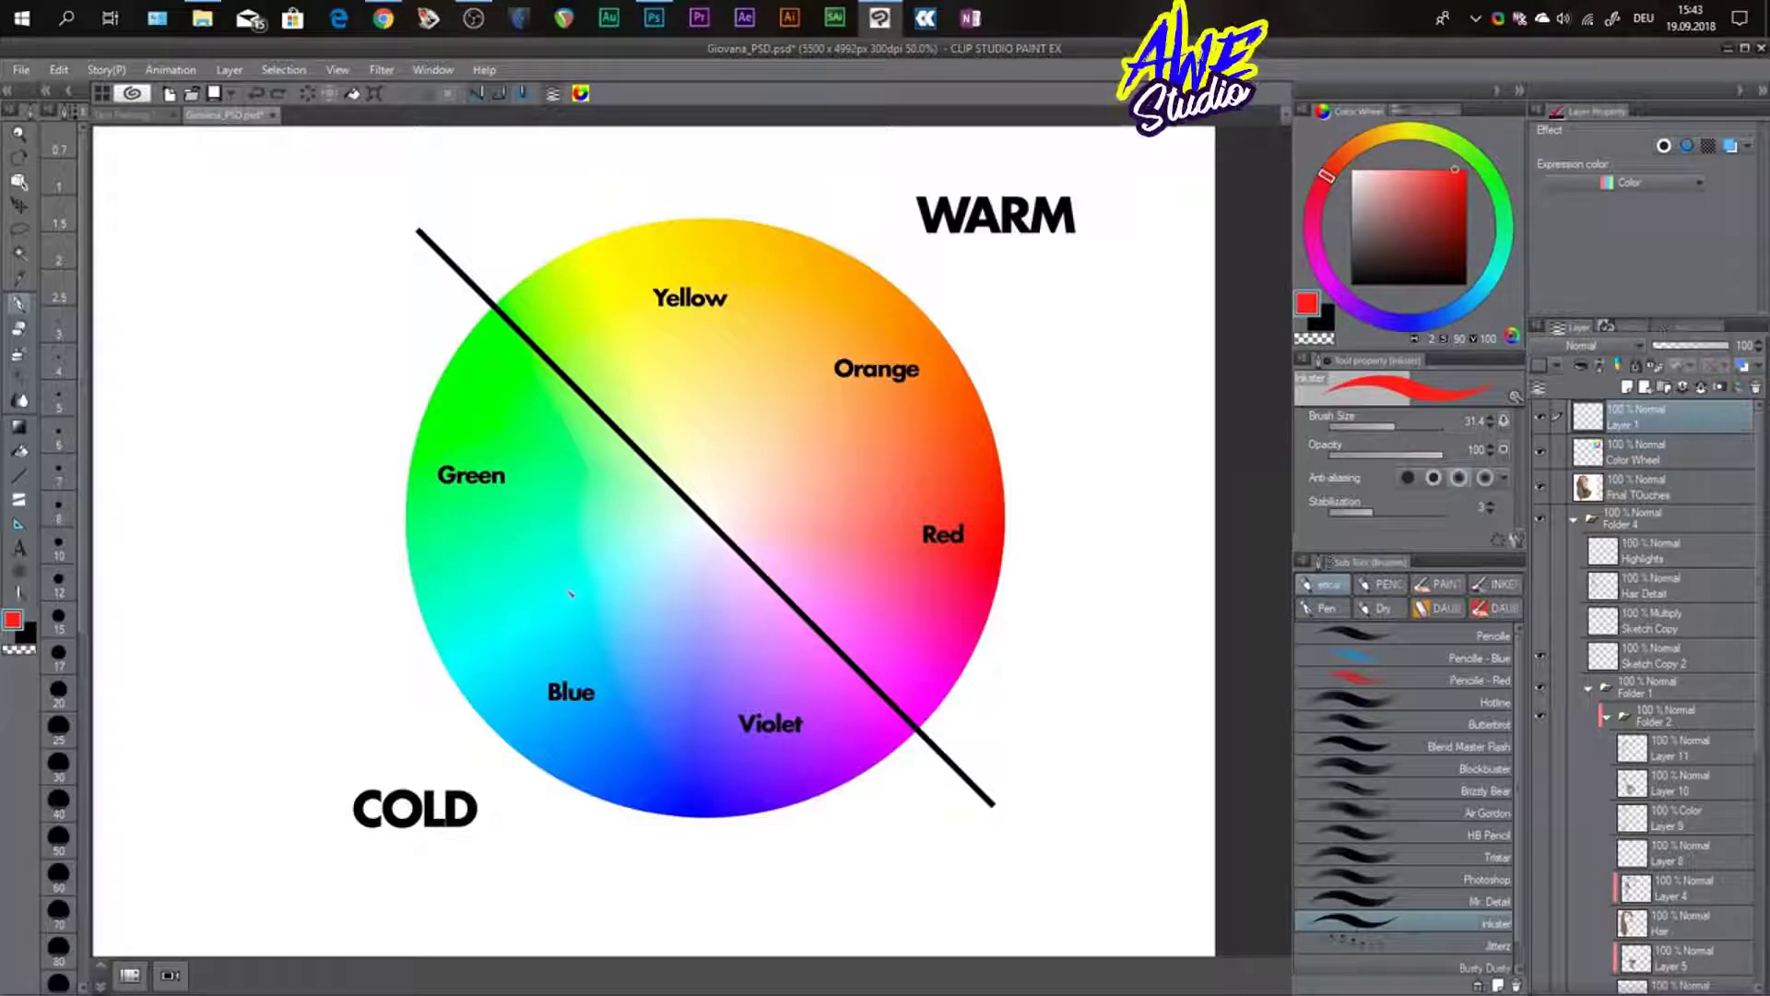
scroll(530, 675, down, 2)
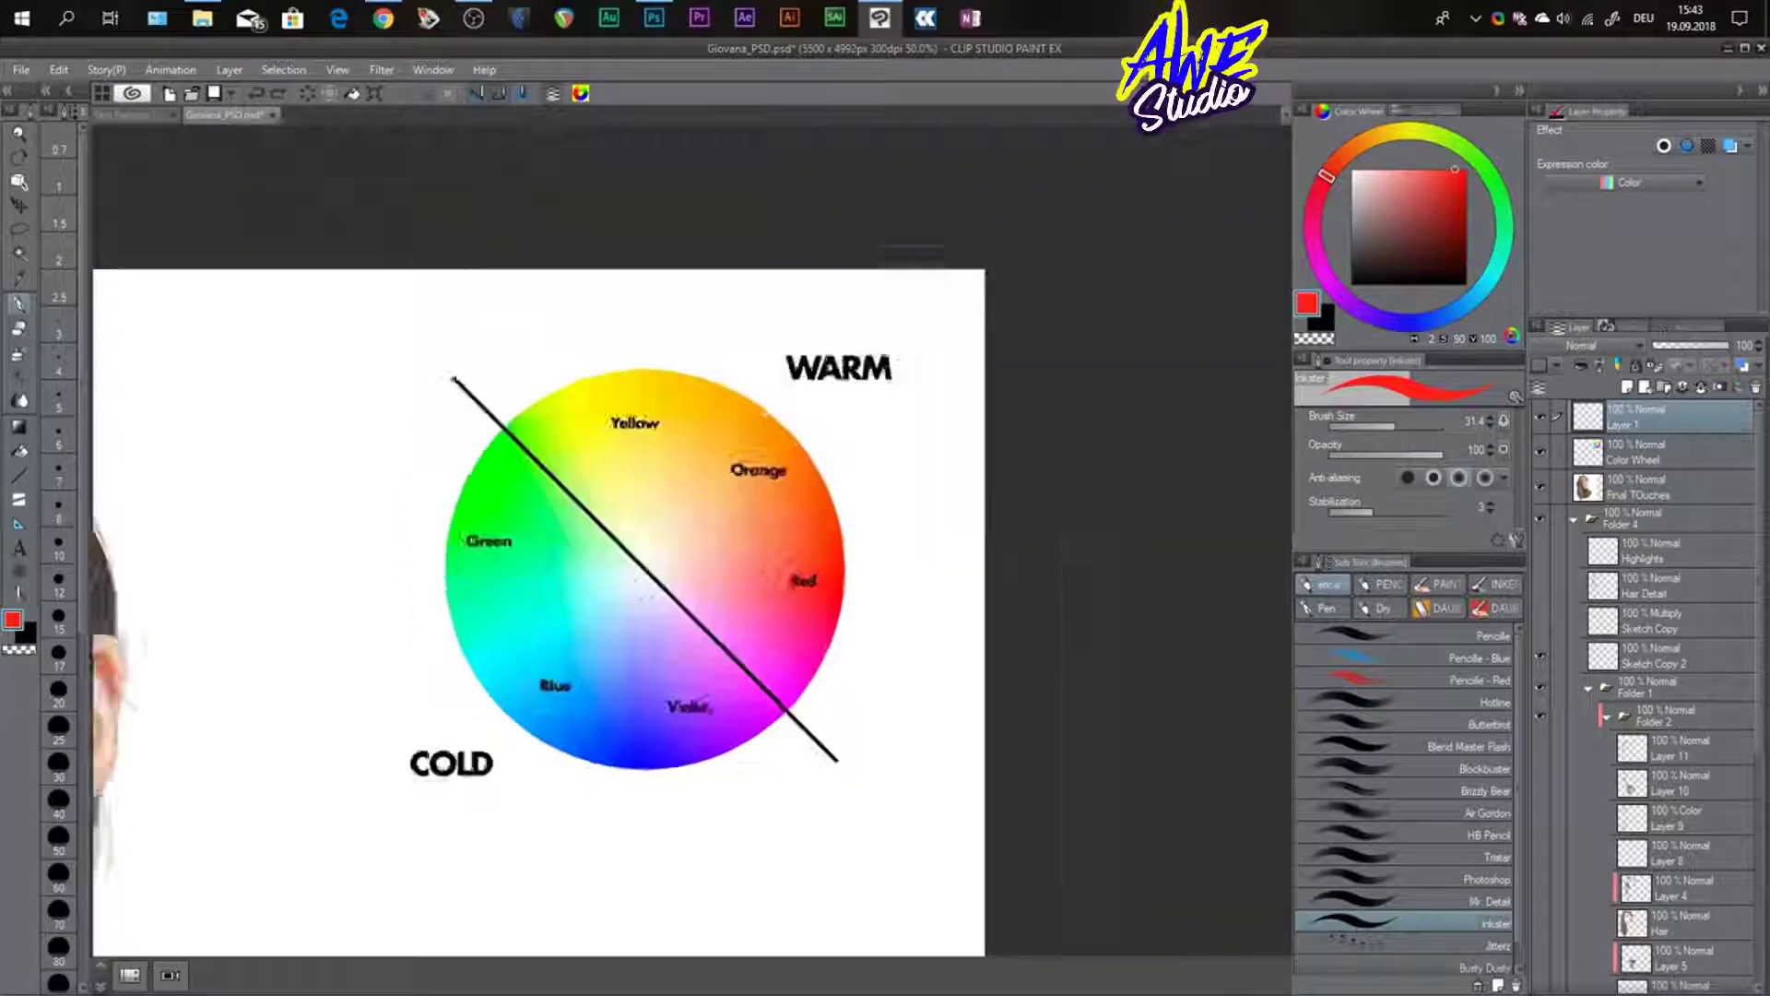
drag(469, 877, 830, 557)
drag(636, 643, 861, 666)
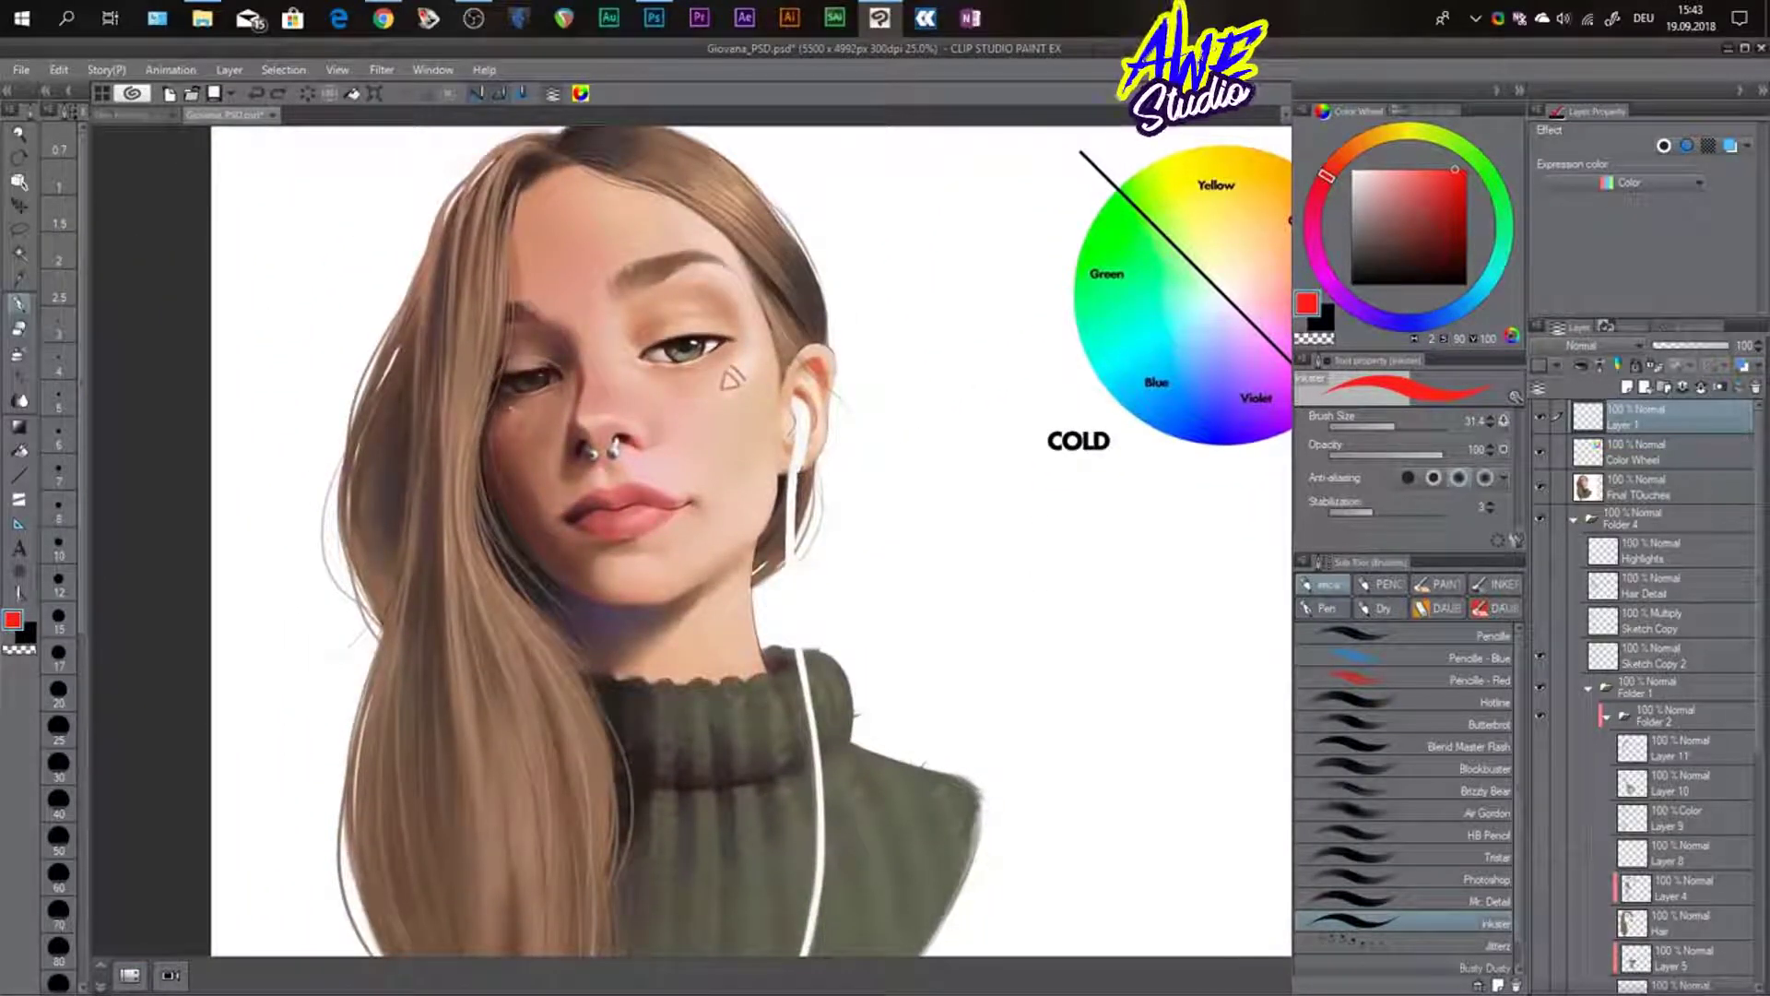
- Circle the whole face with a red outline on Layer 1, and undo it
drag(649, 304, 688, 317)
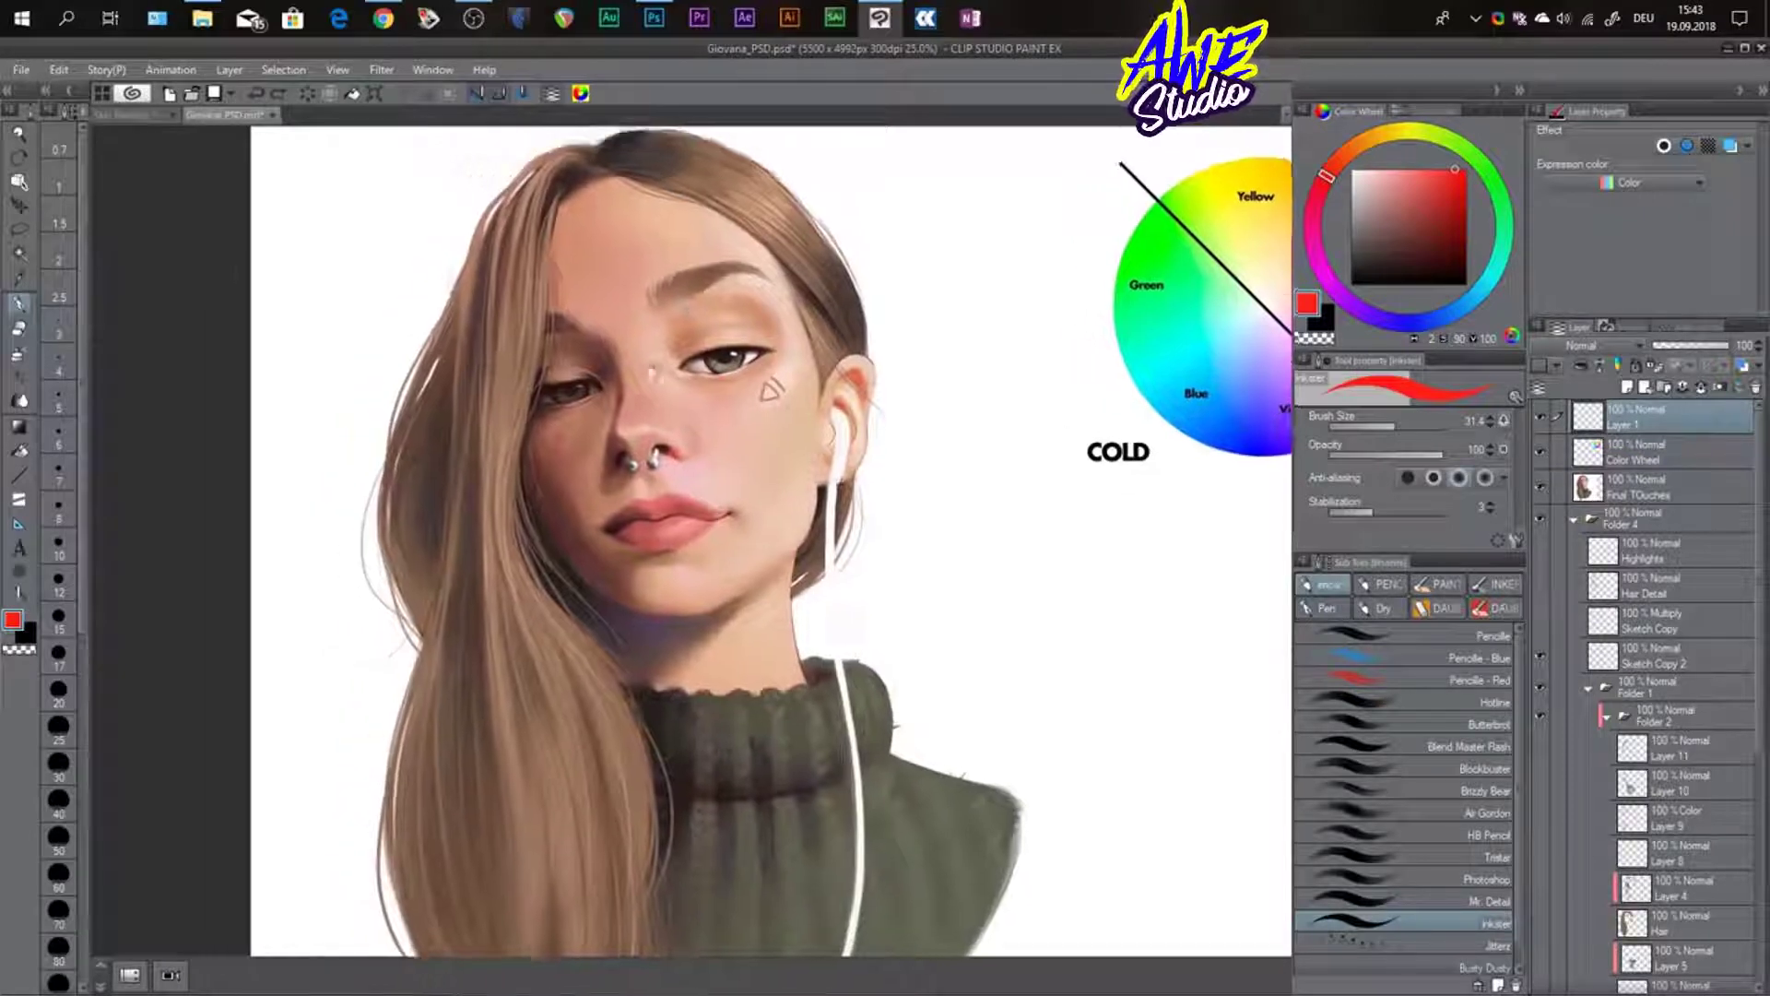
drag(513, 219, 728, 251)
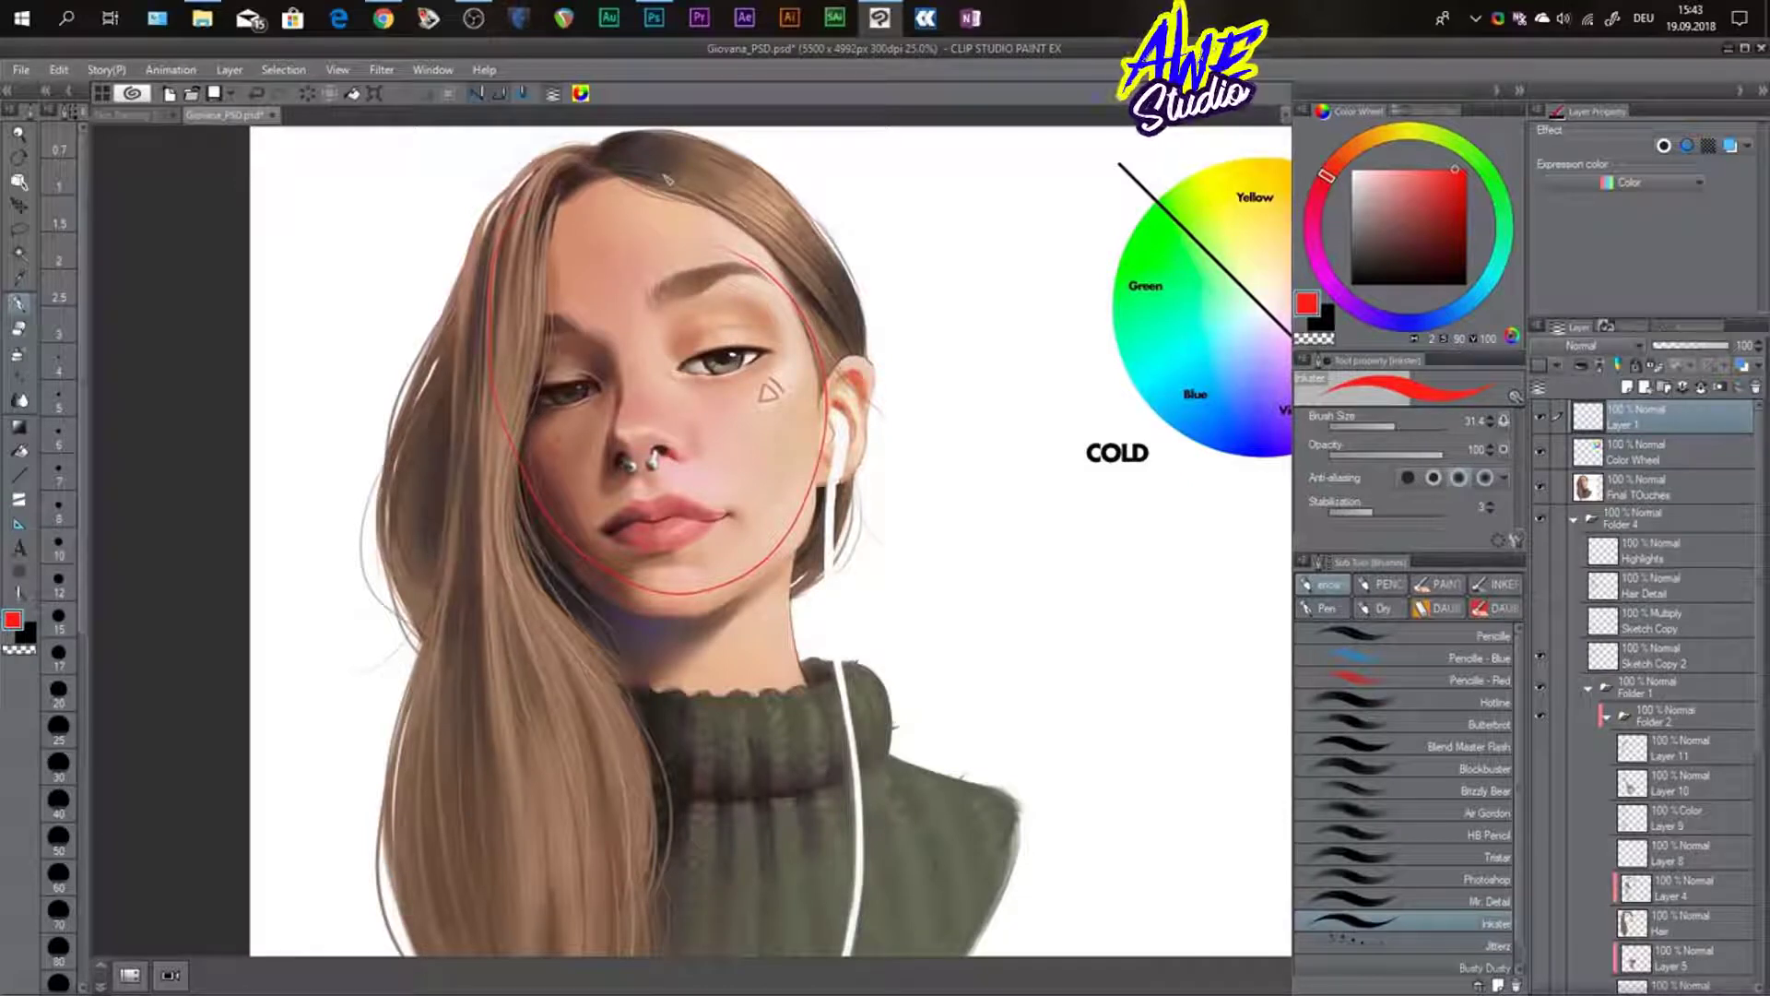
key(ctrl+z)
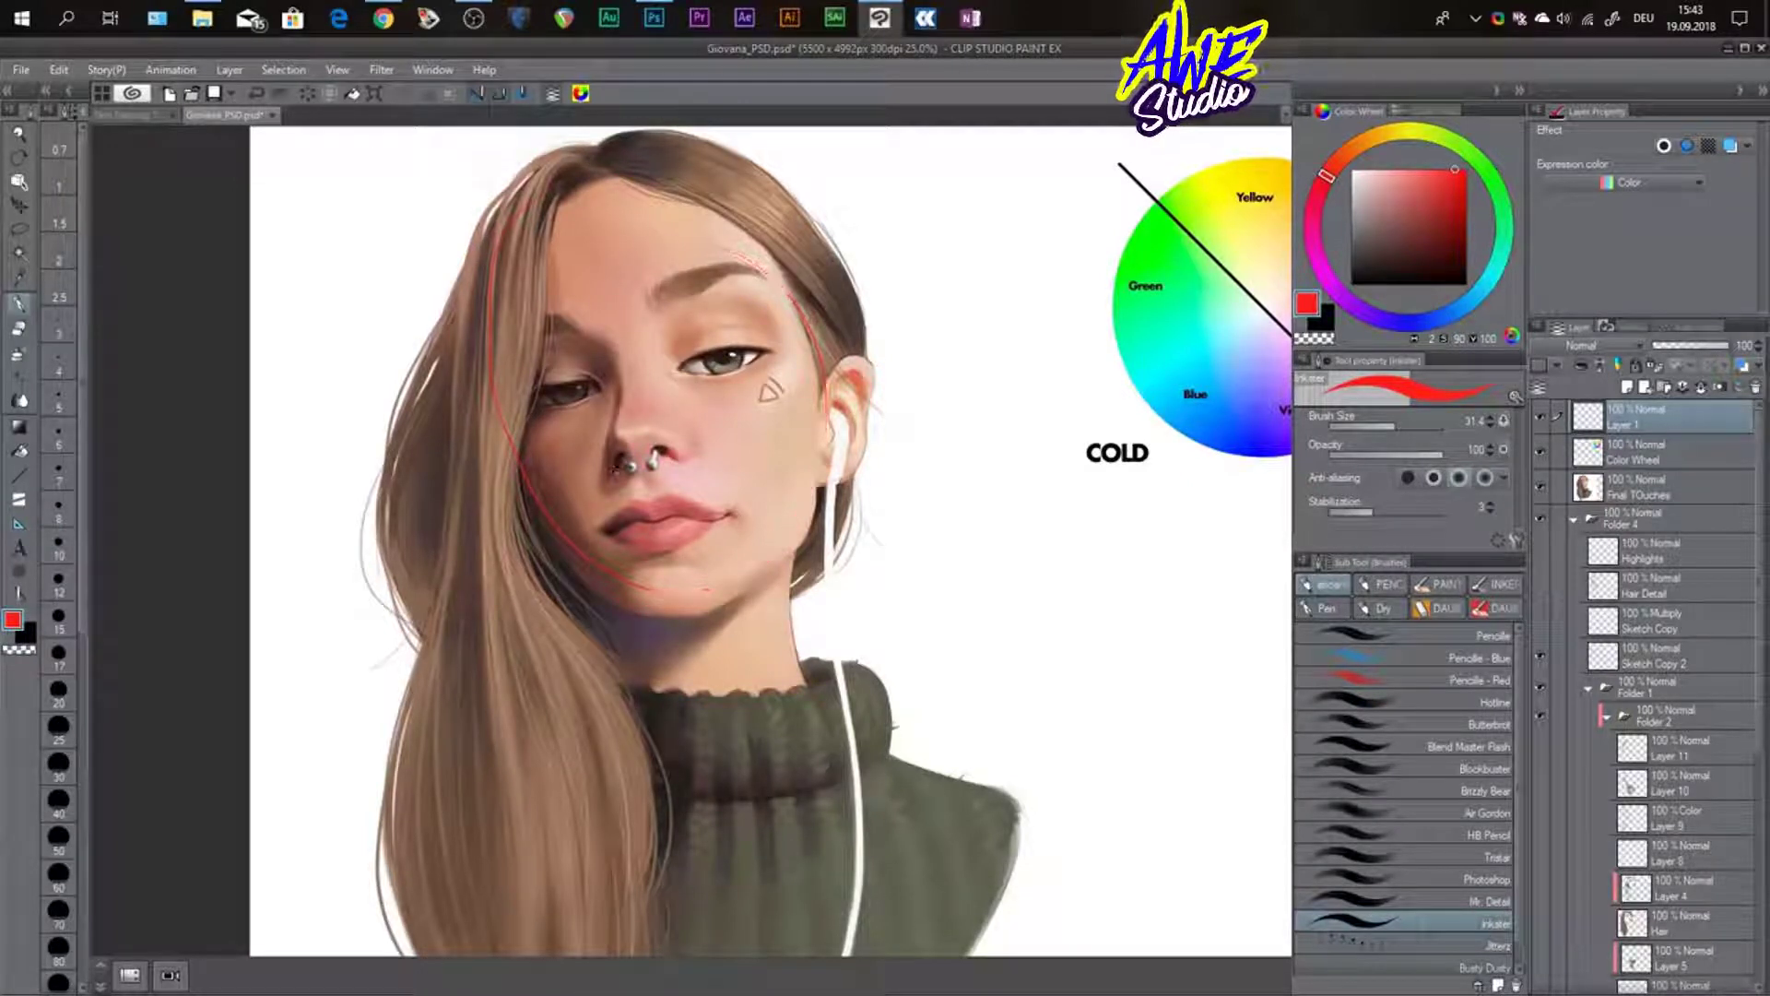
- Outline the bluish shadow under the chin in red and label it COLD beside the neck
mouse_move(566, 575)
mouse_down()
mouse_move(652, 627)
mouse_move(683, 622)
mouse_move(590, 600)
mouse_up()
scroll(662, 640, up, 1)
mouse_move(663, 662)
mouse_down()
mouse_move(760, 616)
mouse_move(763, 632)
mouse_move(834, 625)
mouse_move(817, 635)
mouse_up()
drag(774, 440, 715, 601)
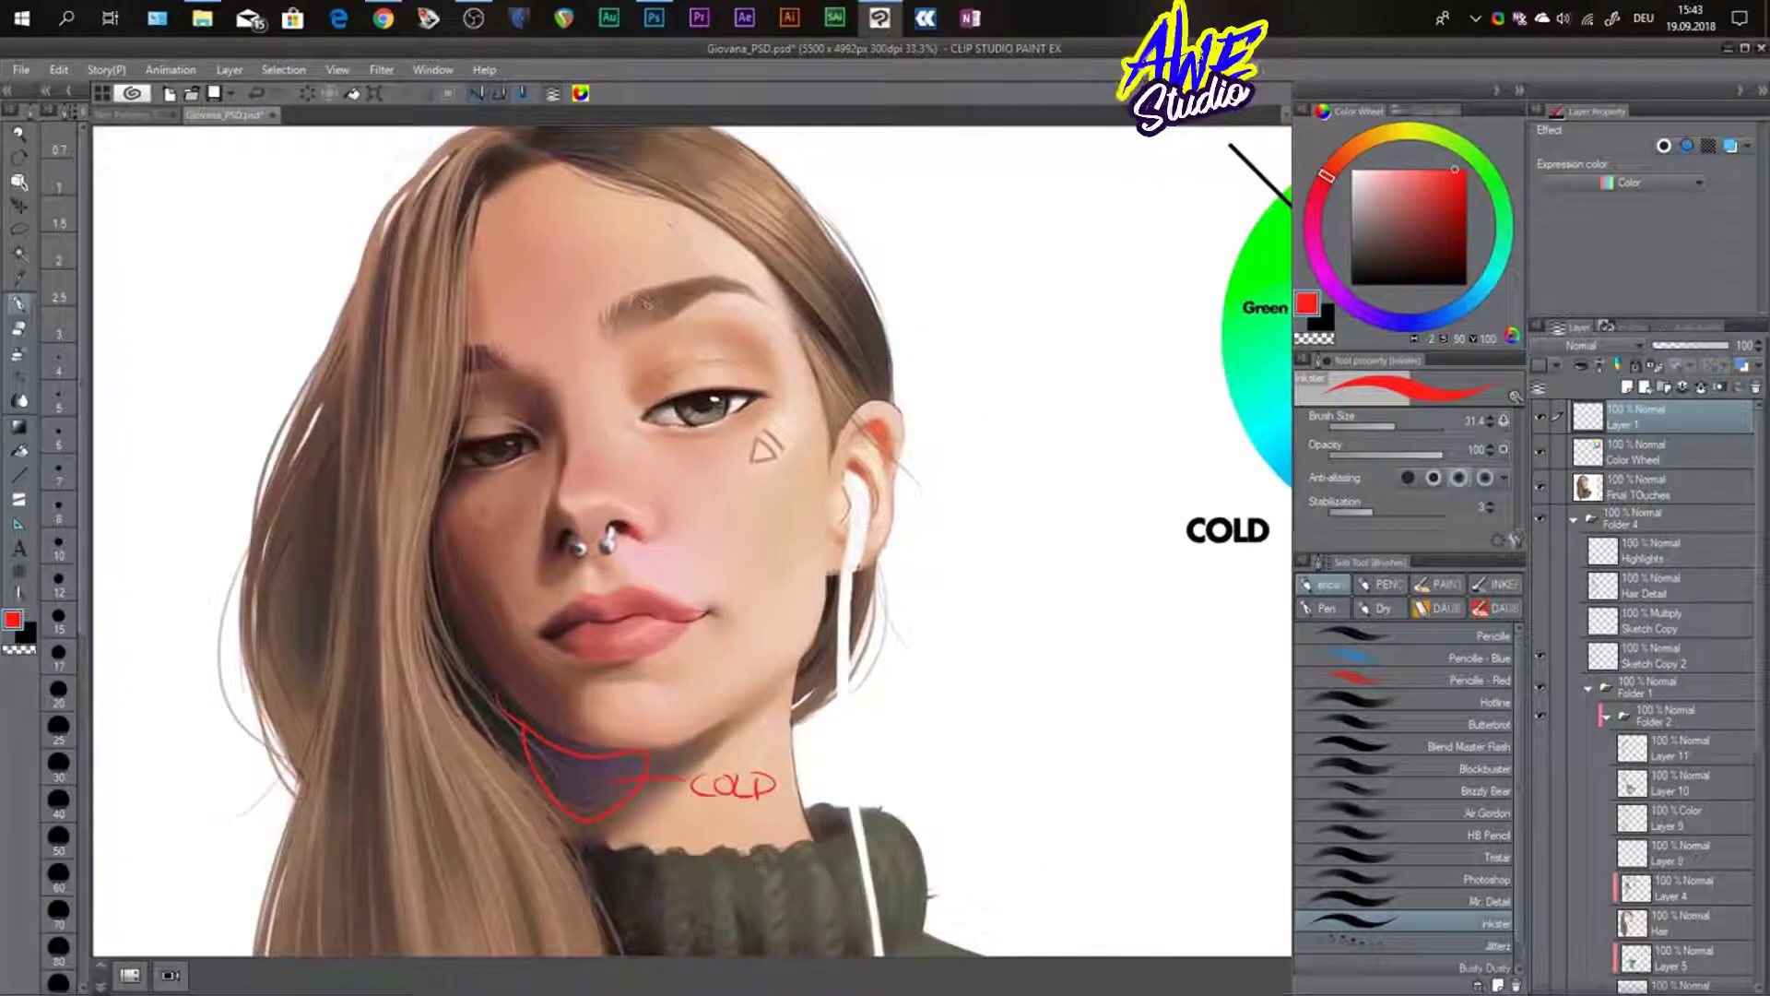
- Outline the lit forehead, eye and cheek area in red and label it WARM beside the head
mouse_move(609, 189)
mouse_down()
mouse_move(538, 191)
mouse_move(530, 392)
mouse_move(721, 517)
mouse_move(678, 199)
mouse_up()
mouse_move(710, 266)
mouse_down()
mouse_move(874, 213)
mouse_move(887, 241)
mouse_move(949, 245)
mouse_up()
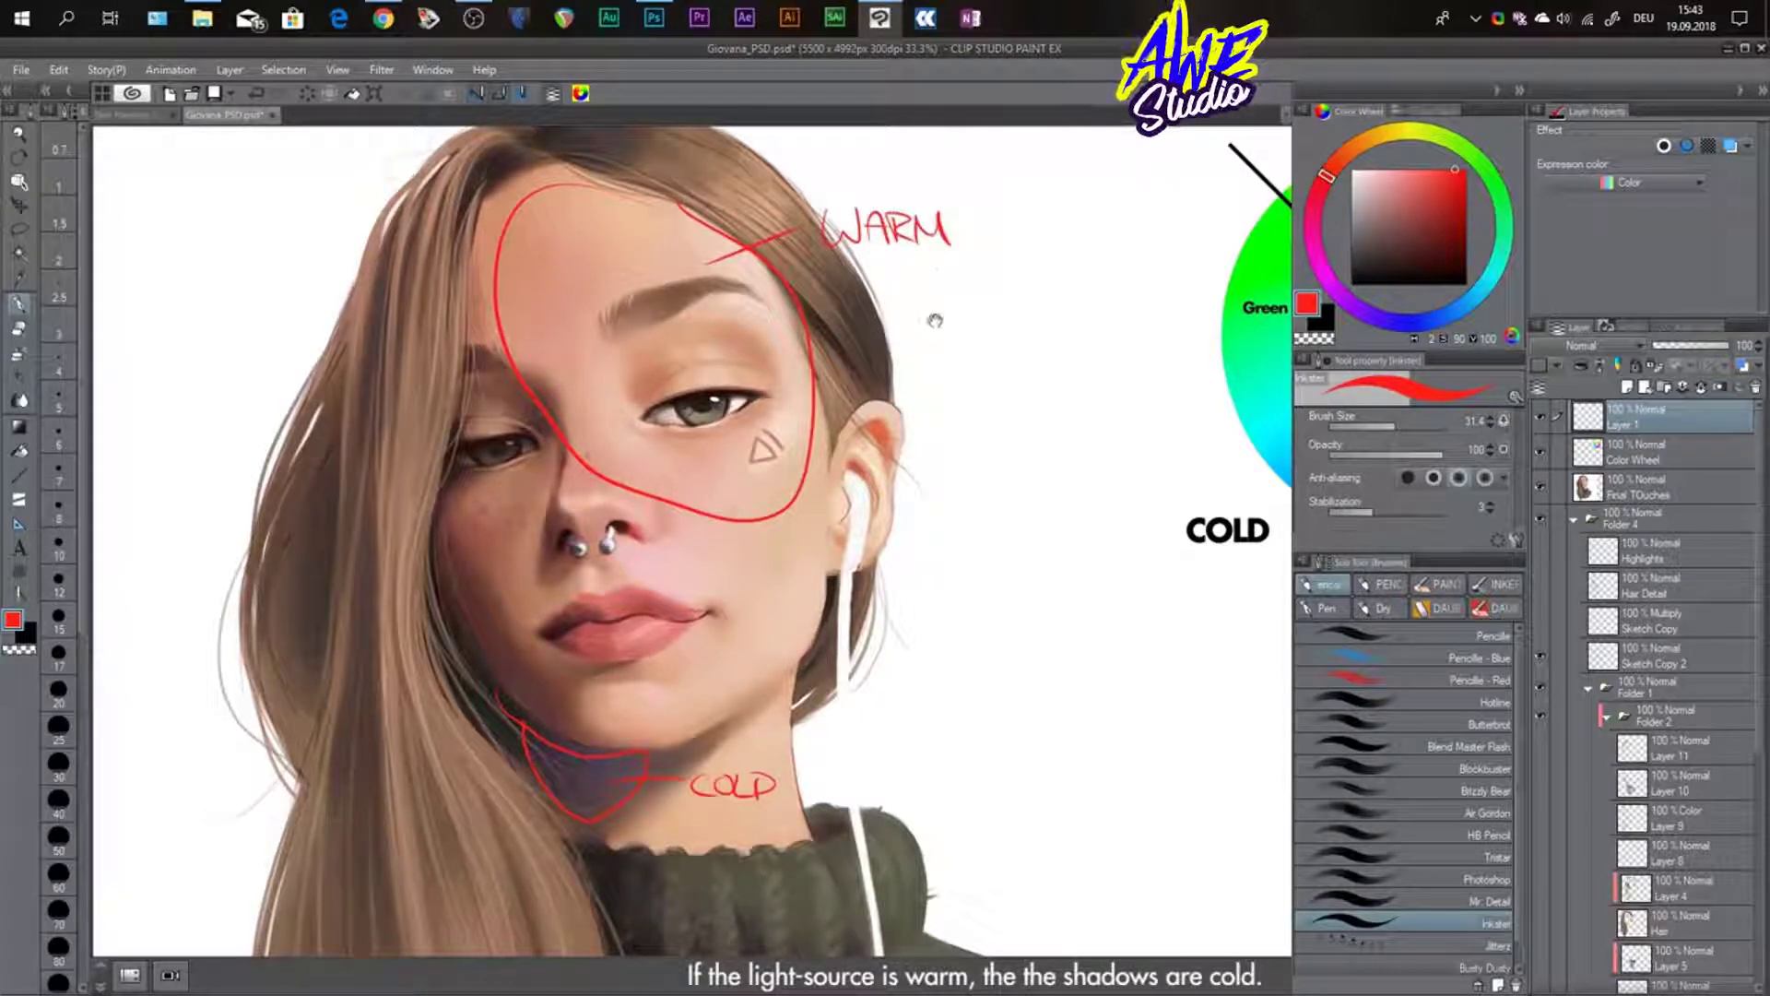
- Remove the red WARM and COLD annotations and bring the whole portrait and color wheel into view
drag(934, 319, 936, 337)
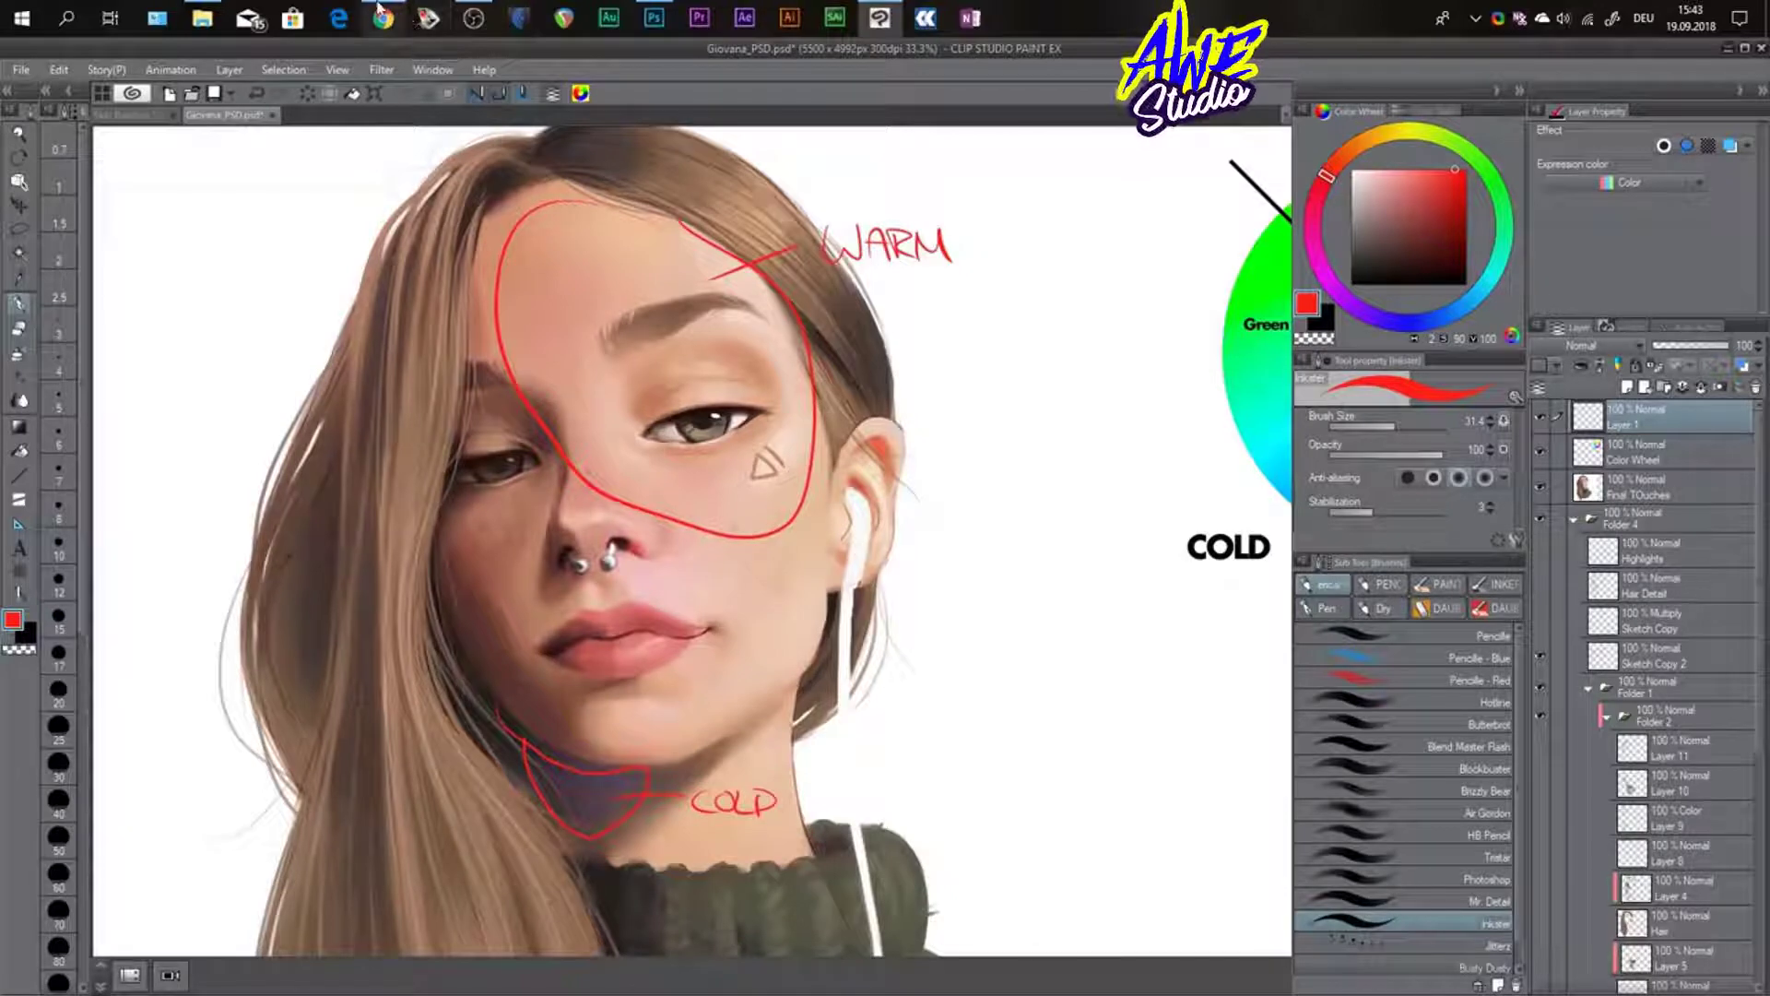
mouse_move(380, 11)
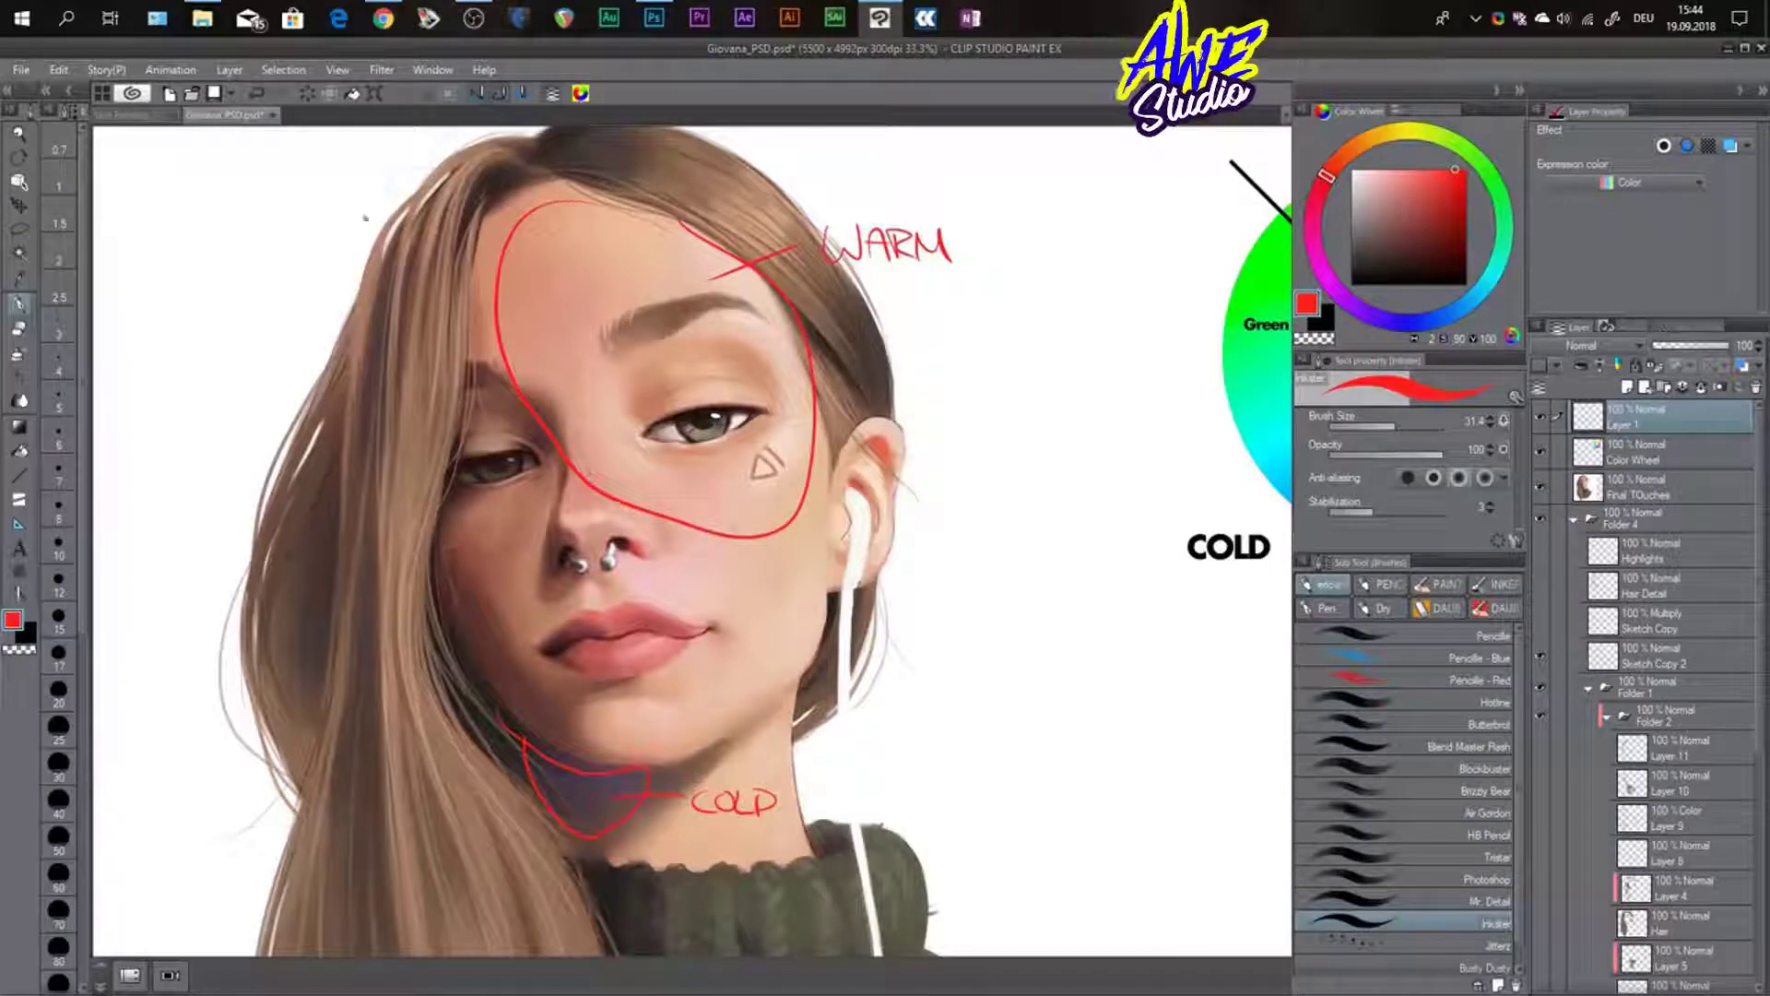
drag(936, 363, 889, 336)
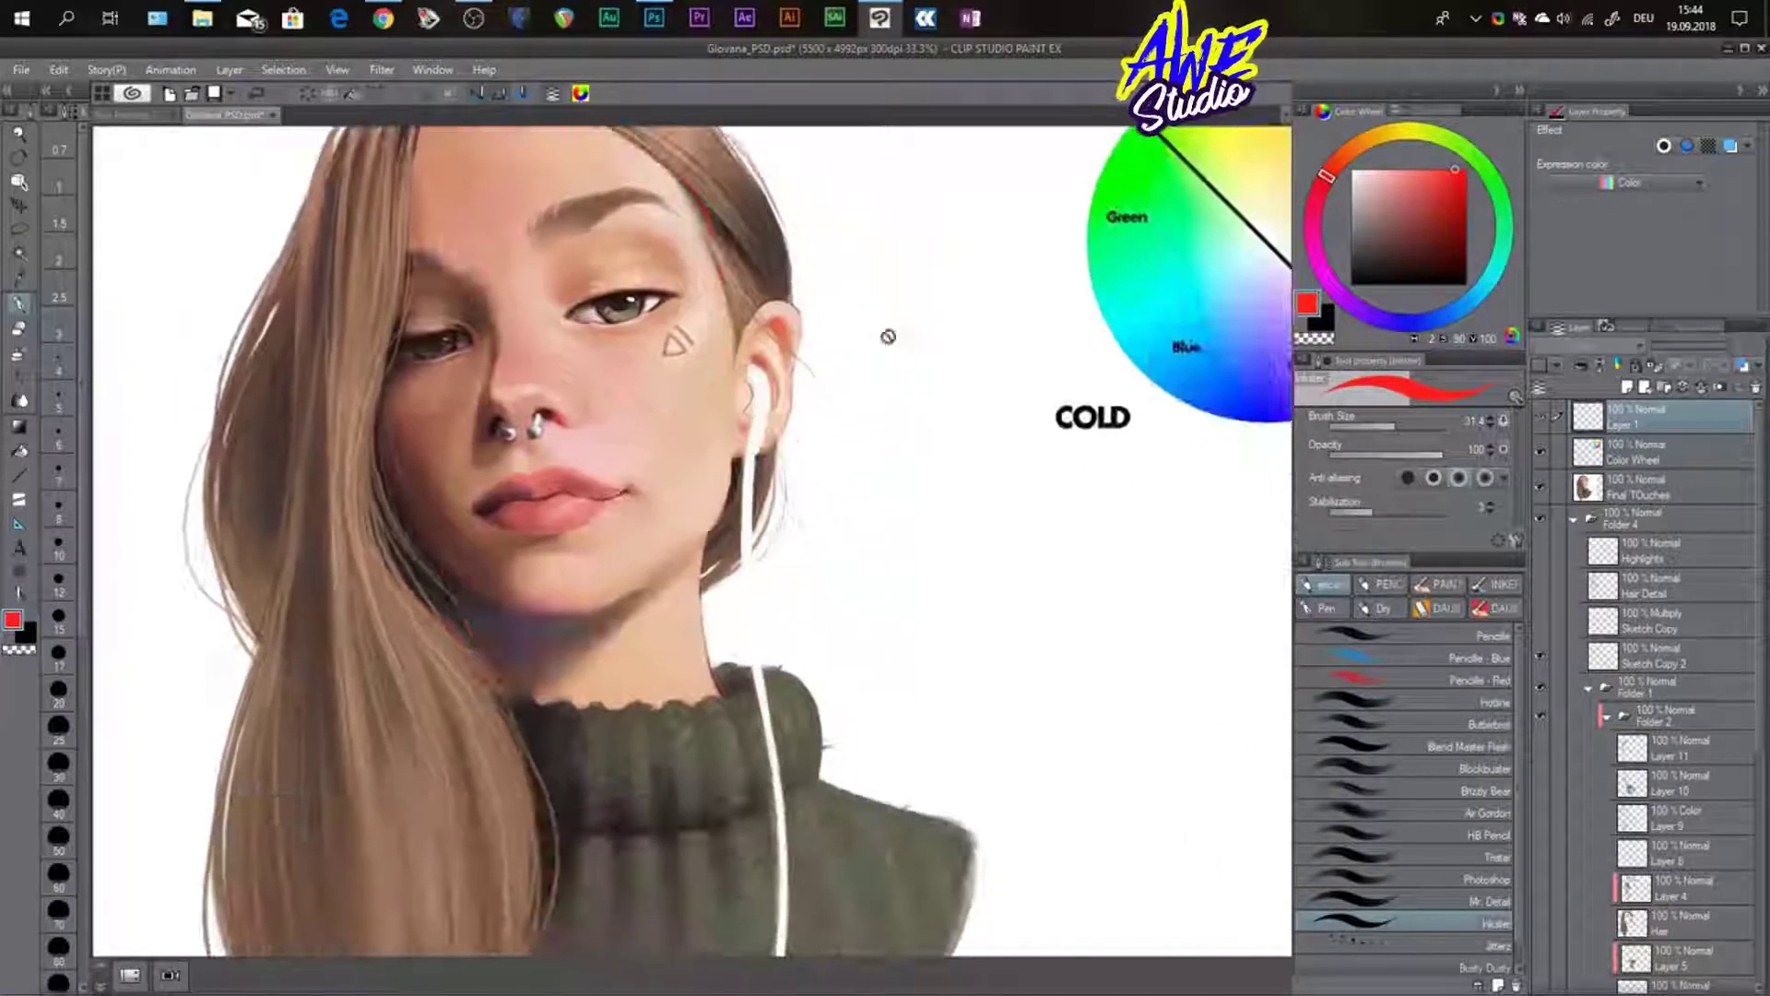
scroll(889, 335, down, 1)
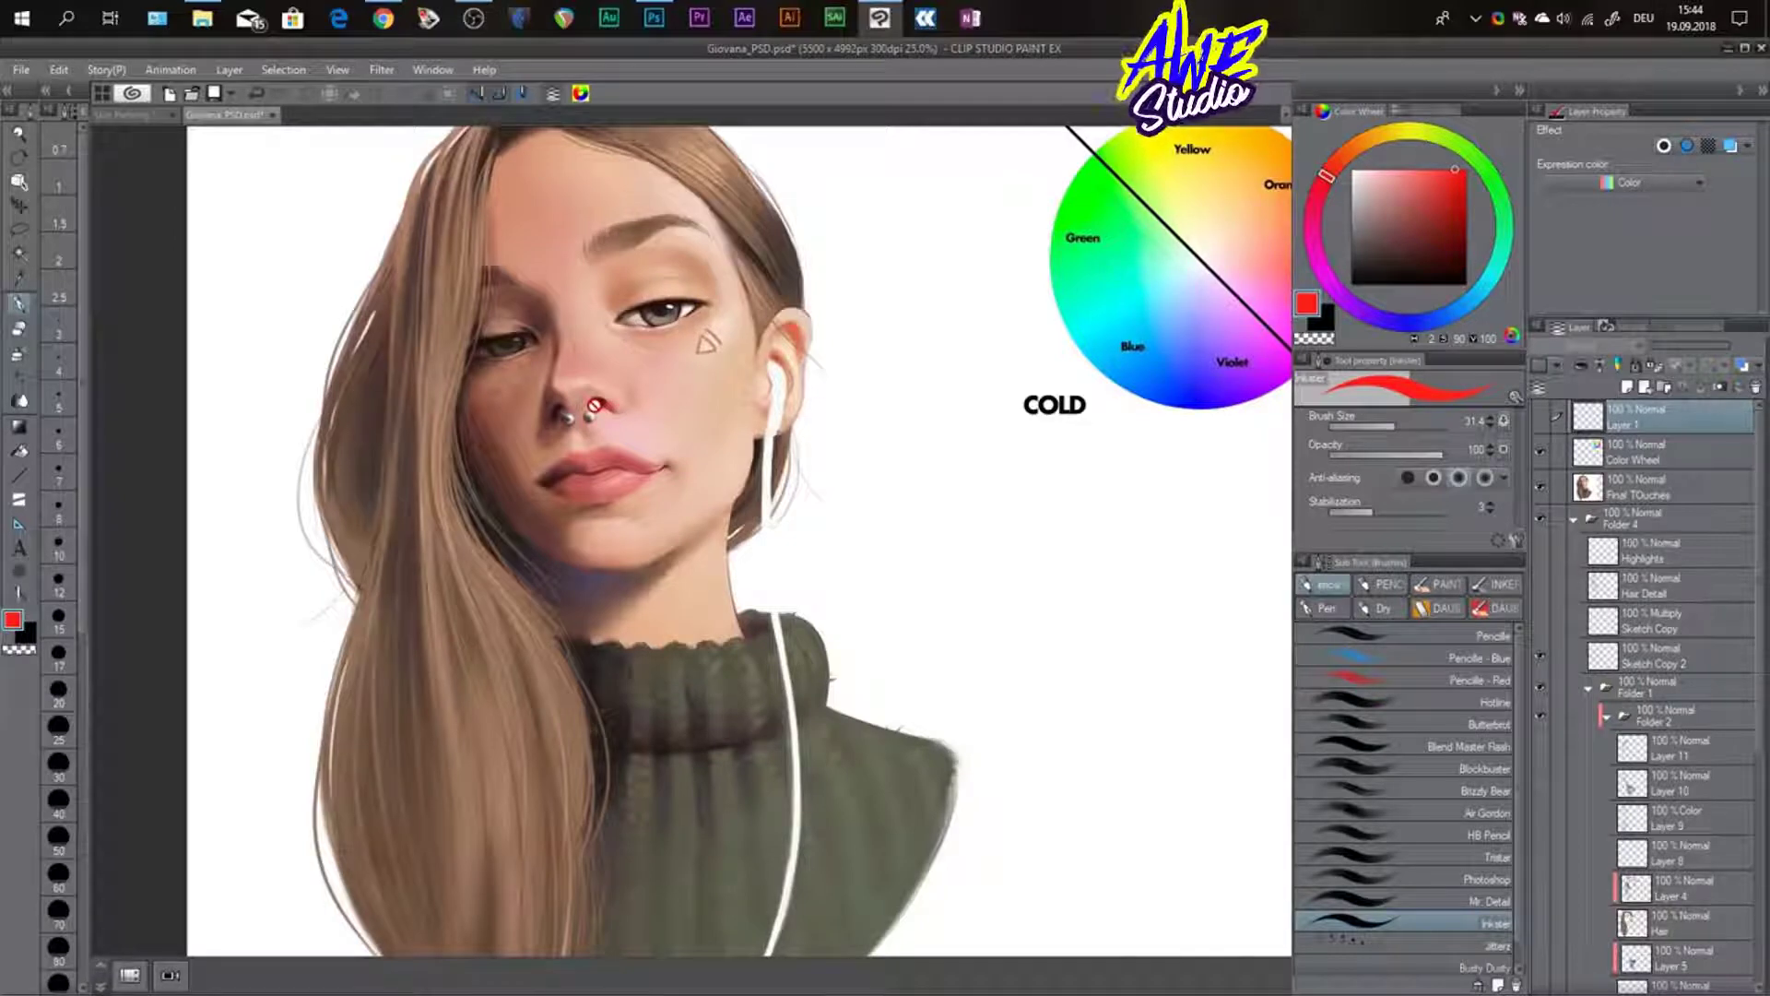
drag(875, 363, 819, 361)
scroll(819, 360, down, 1)
drag(868, 435, 831, 409)
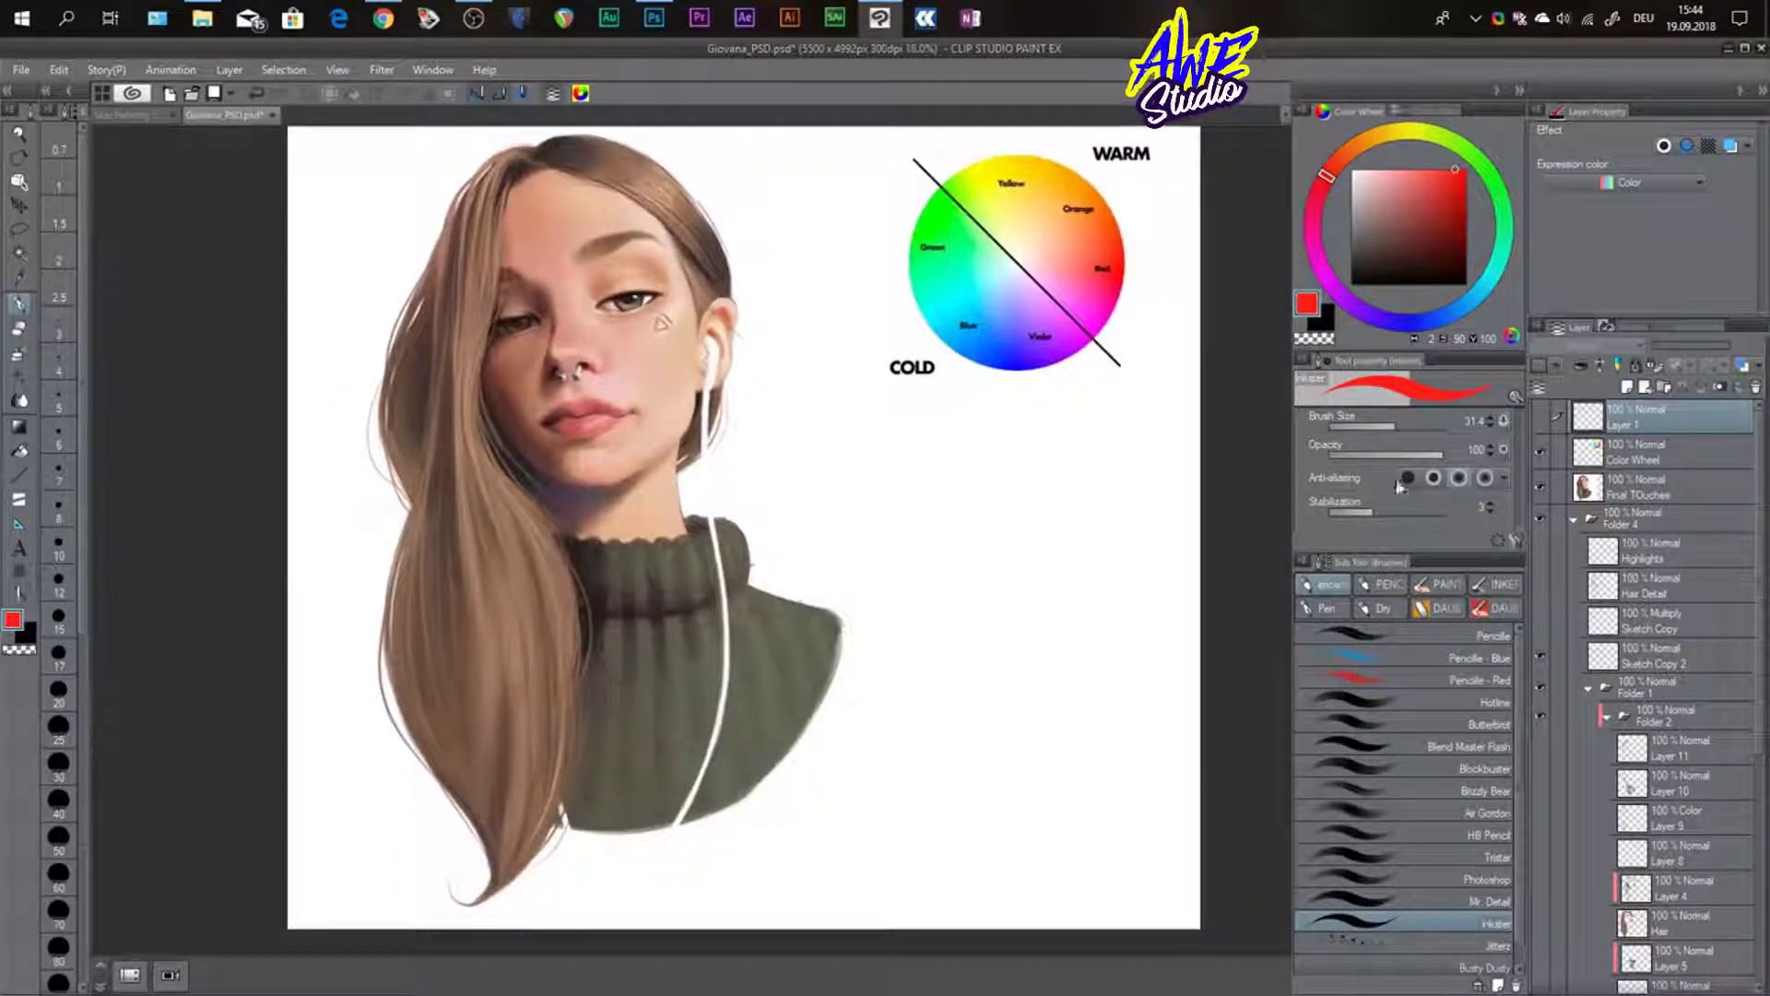
- Hide the Final TOuches layer while keeping the Color Wheel layer shown
click(1541, 453)
click(1541, 453)
click(1540, 486)
drag(916, 363, 899, 355)
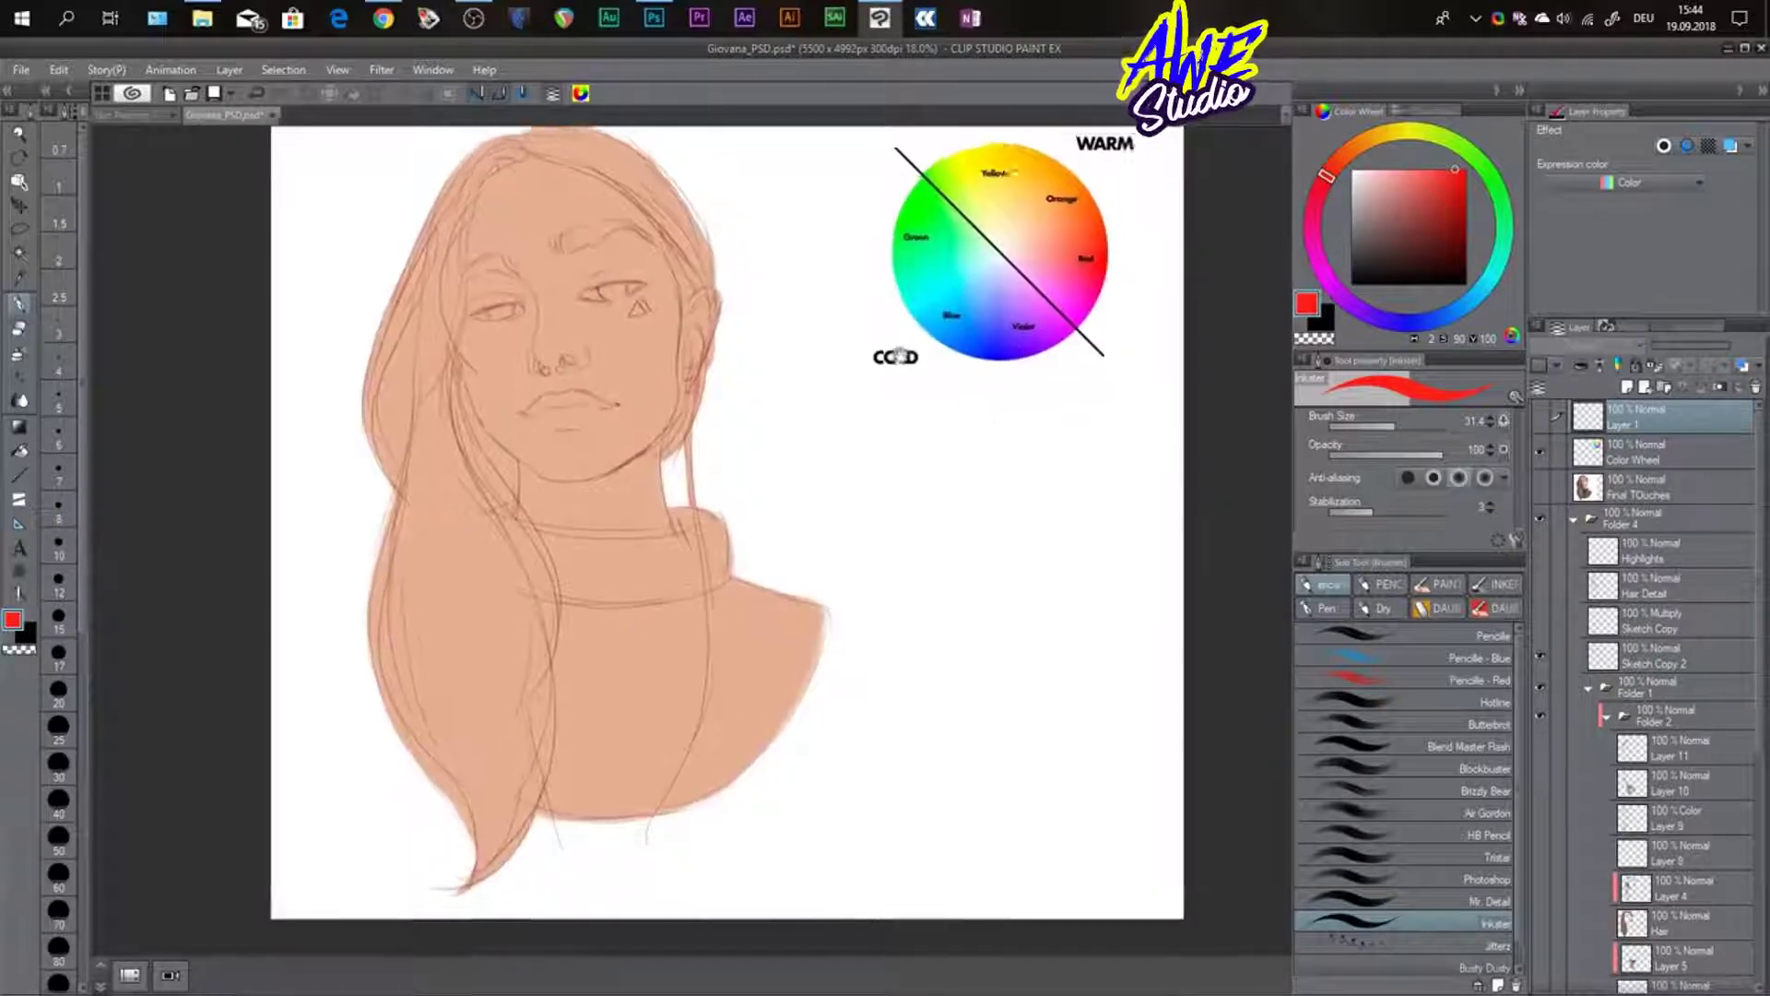
- Hide the Base layer and inspect the bare line sketch of the face up close
scroll(1607, 873, down, 5)
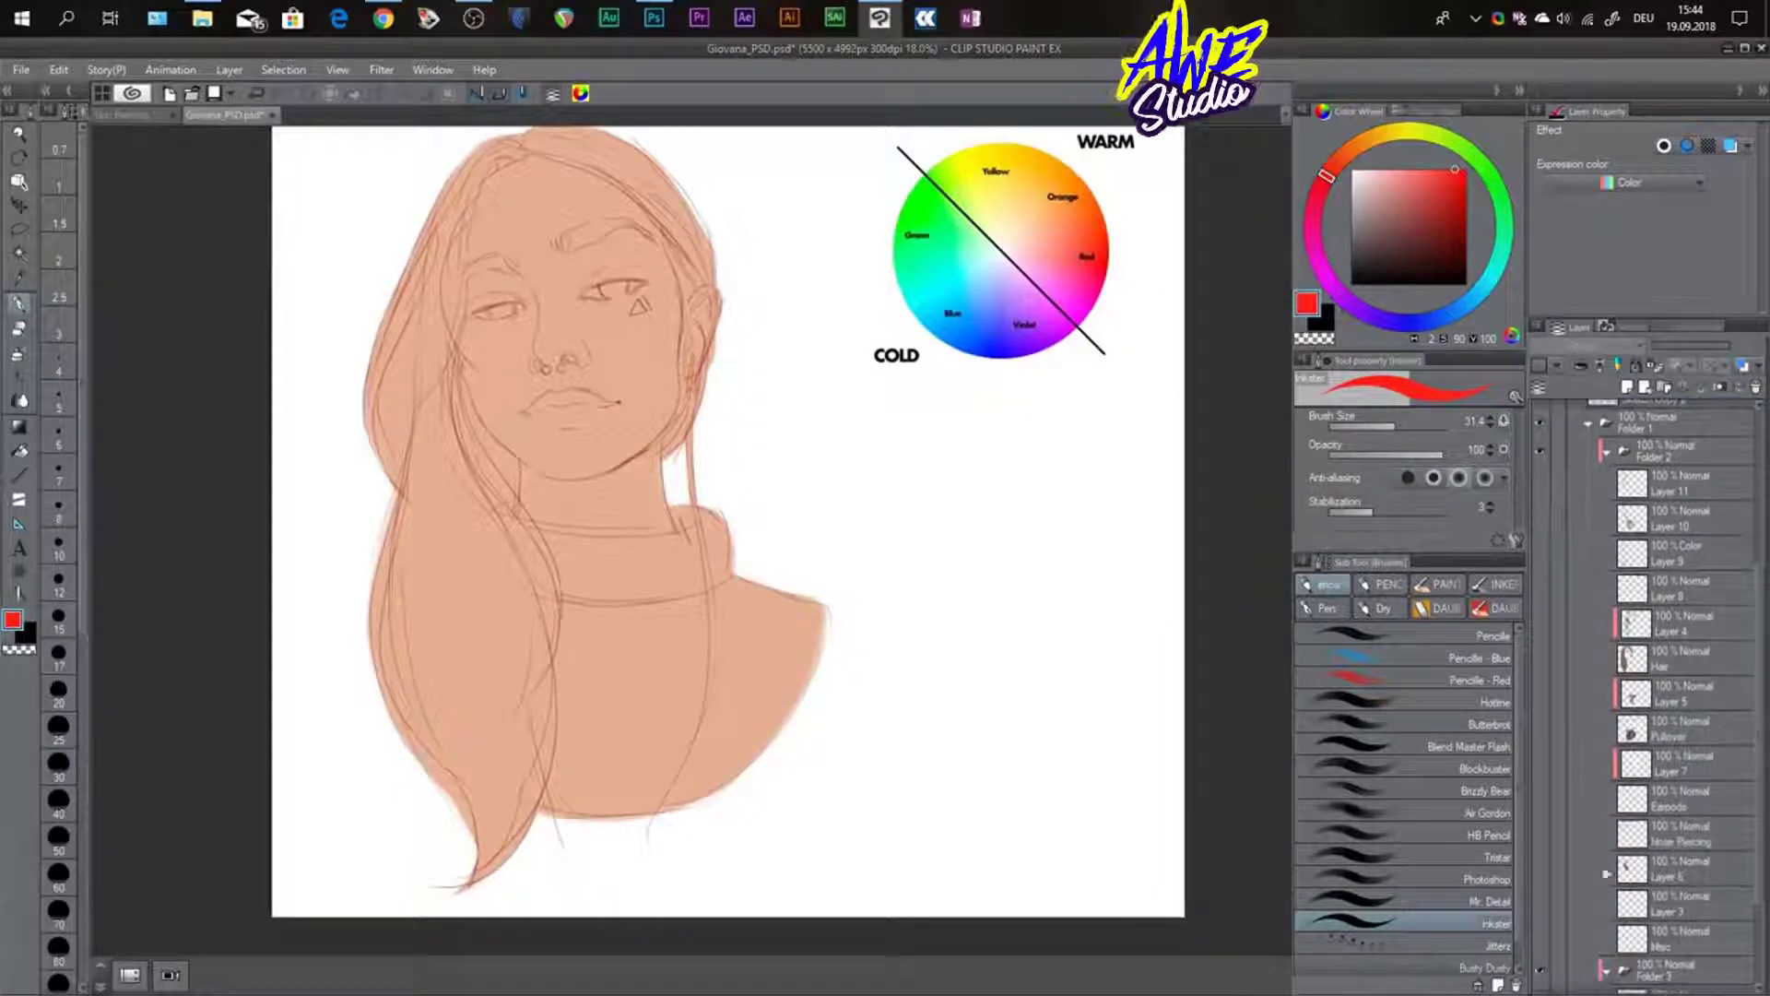
scroll(1607, 874, down, 3)
click(1556, 907)
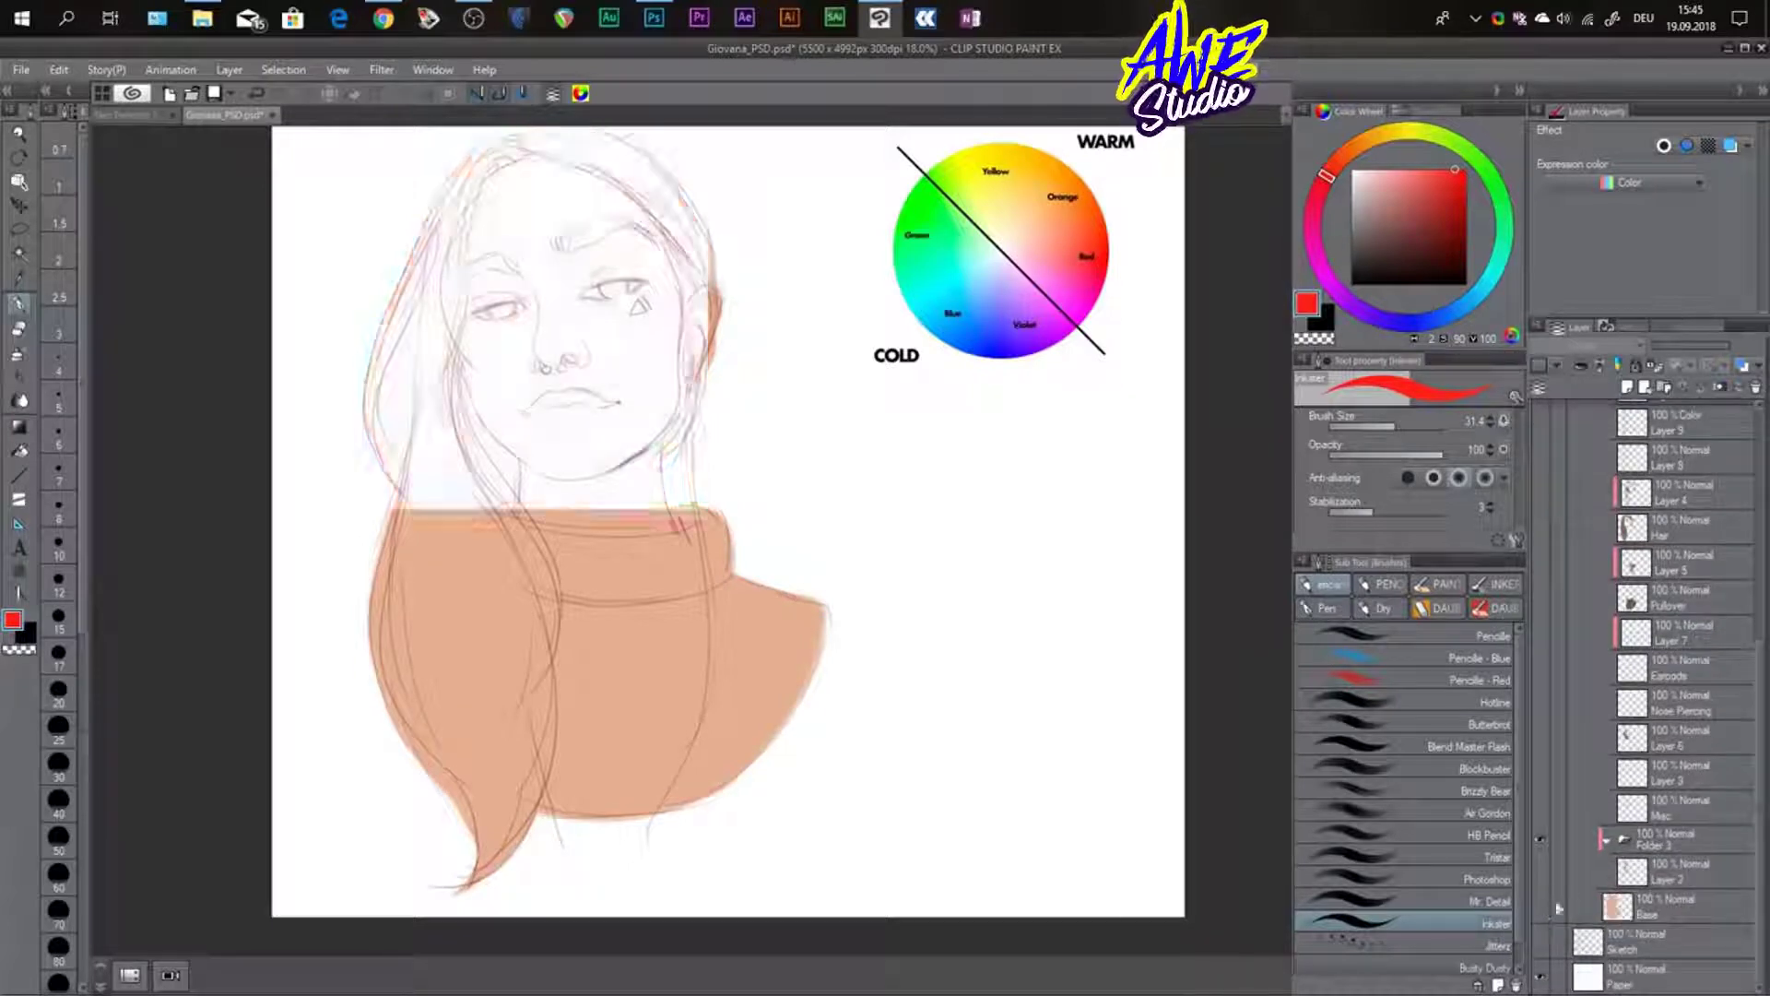
drag(816, 292, 814, 318)
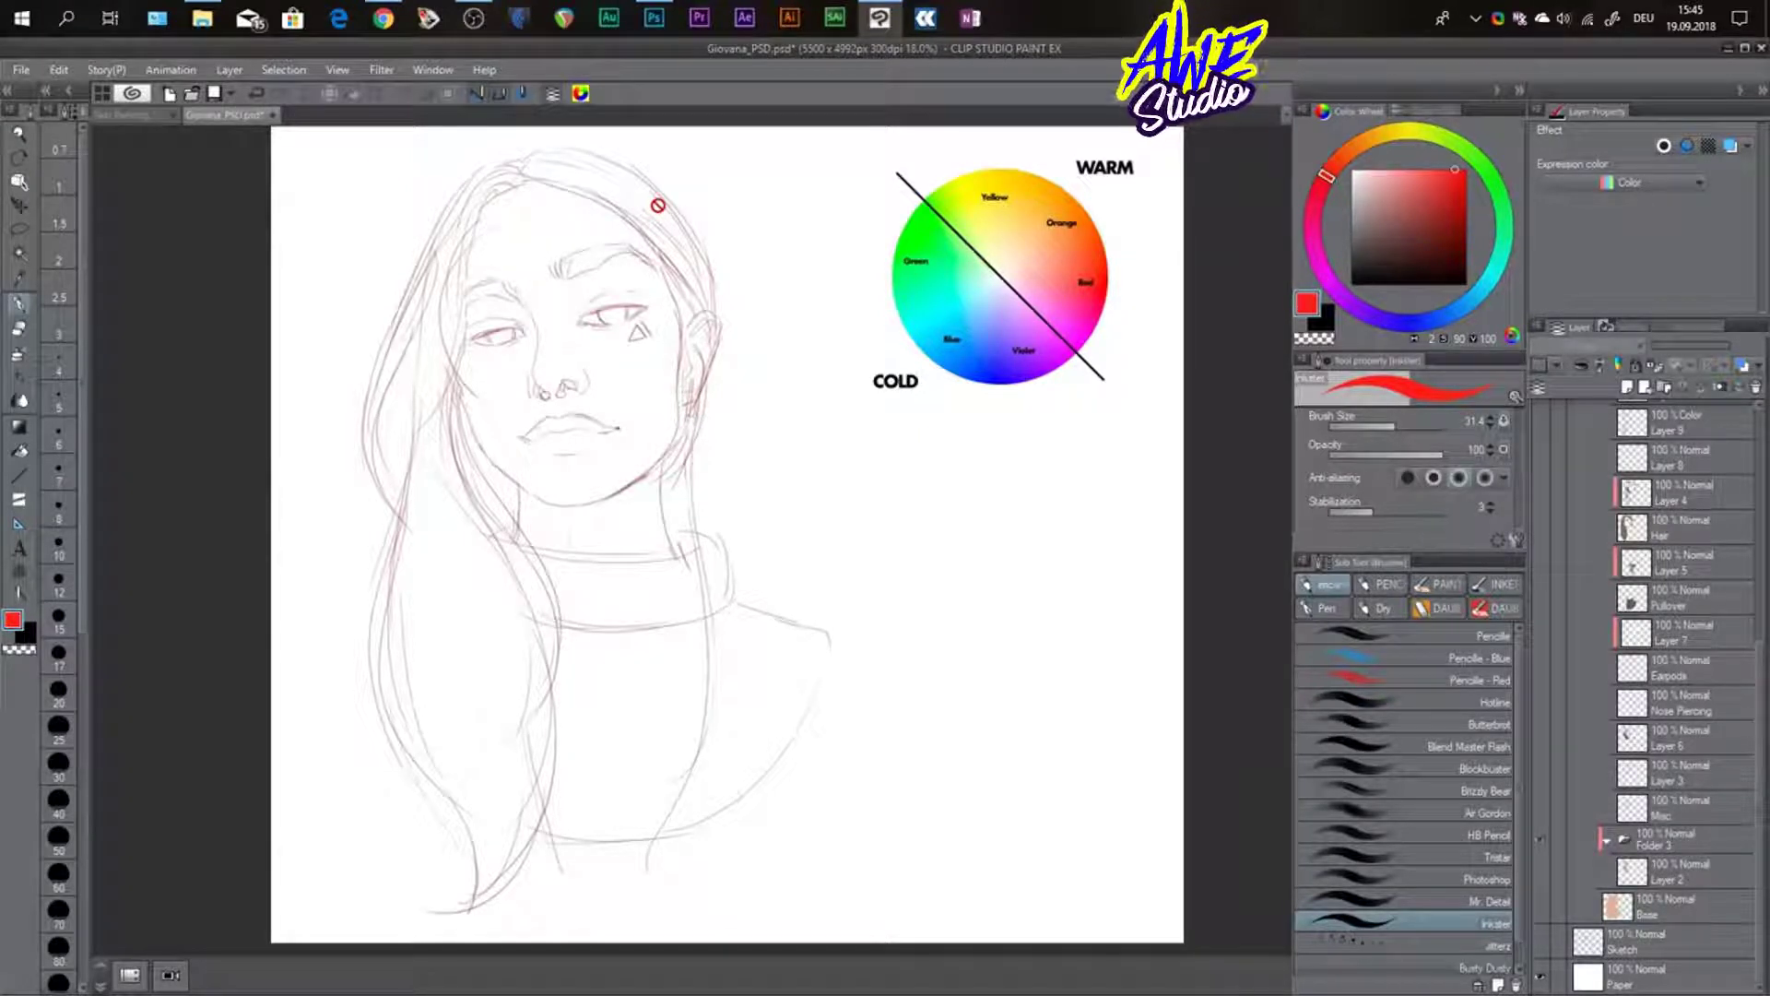
scroll(465, 277, up, 5)
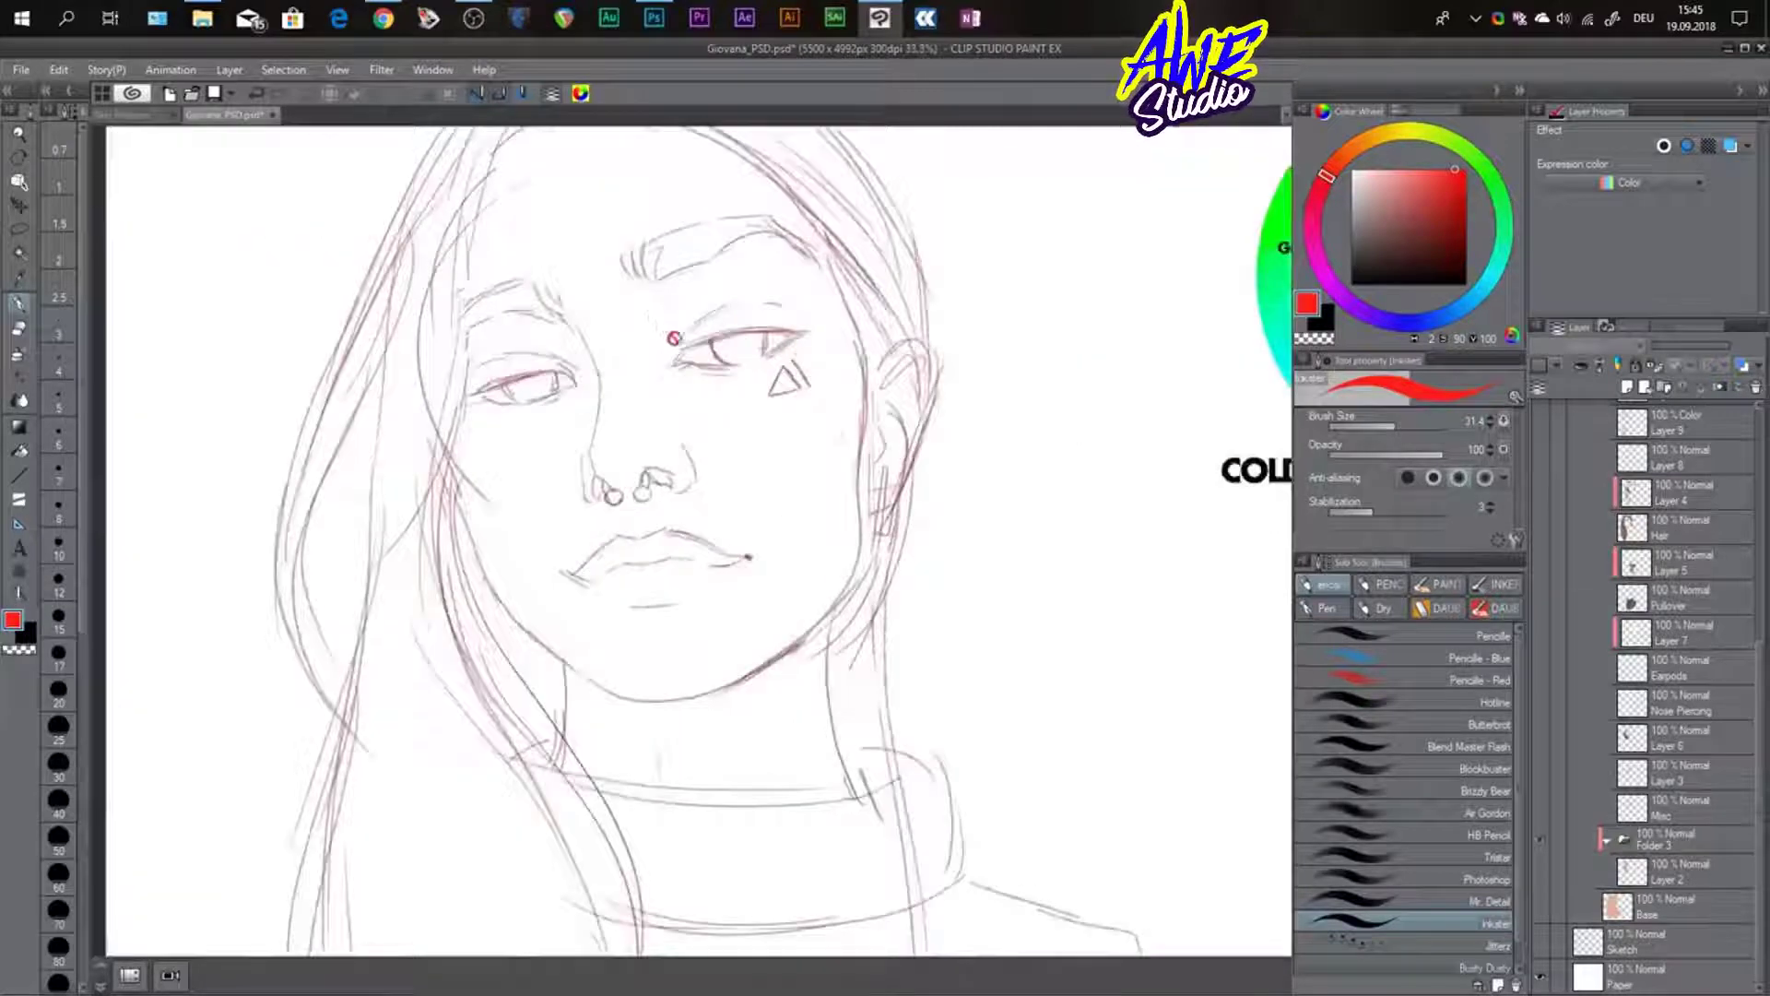
drag(743, 368, 757, 377)
drag(722, 362, 748, 347)
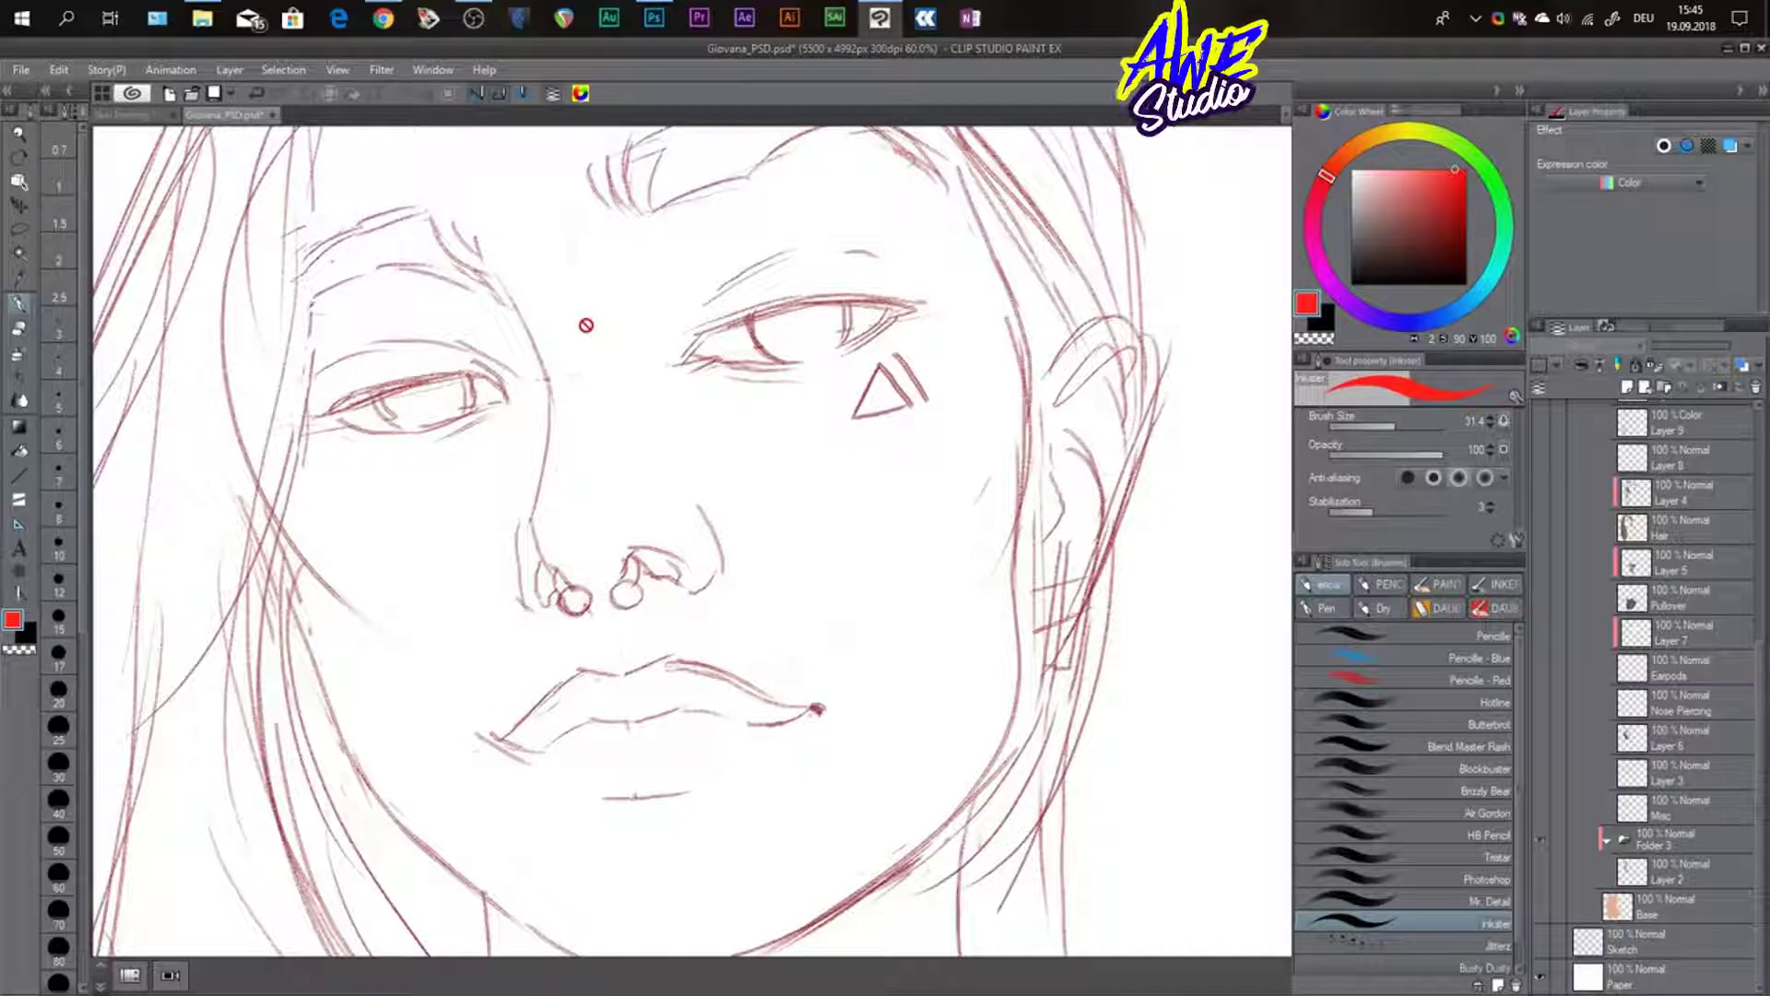
scroll(831, 287, down, 5)
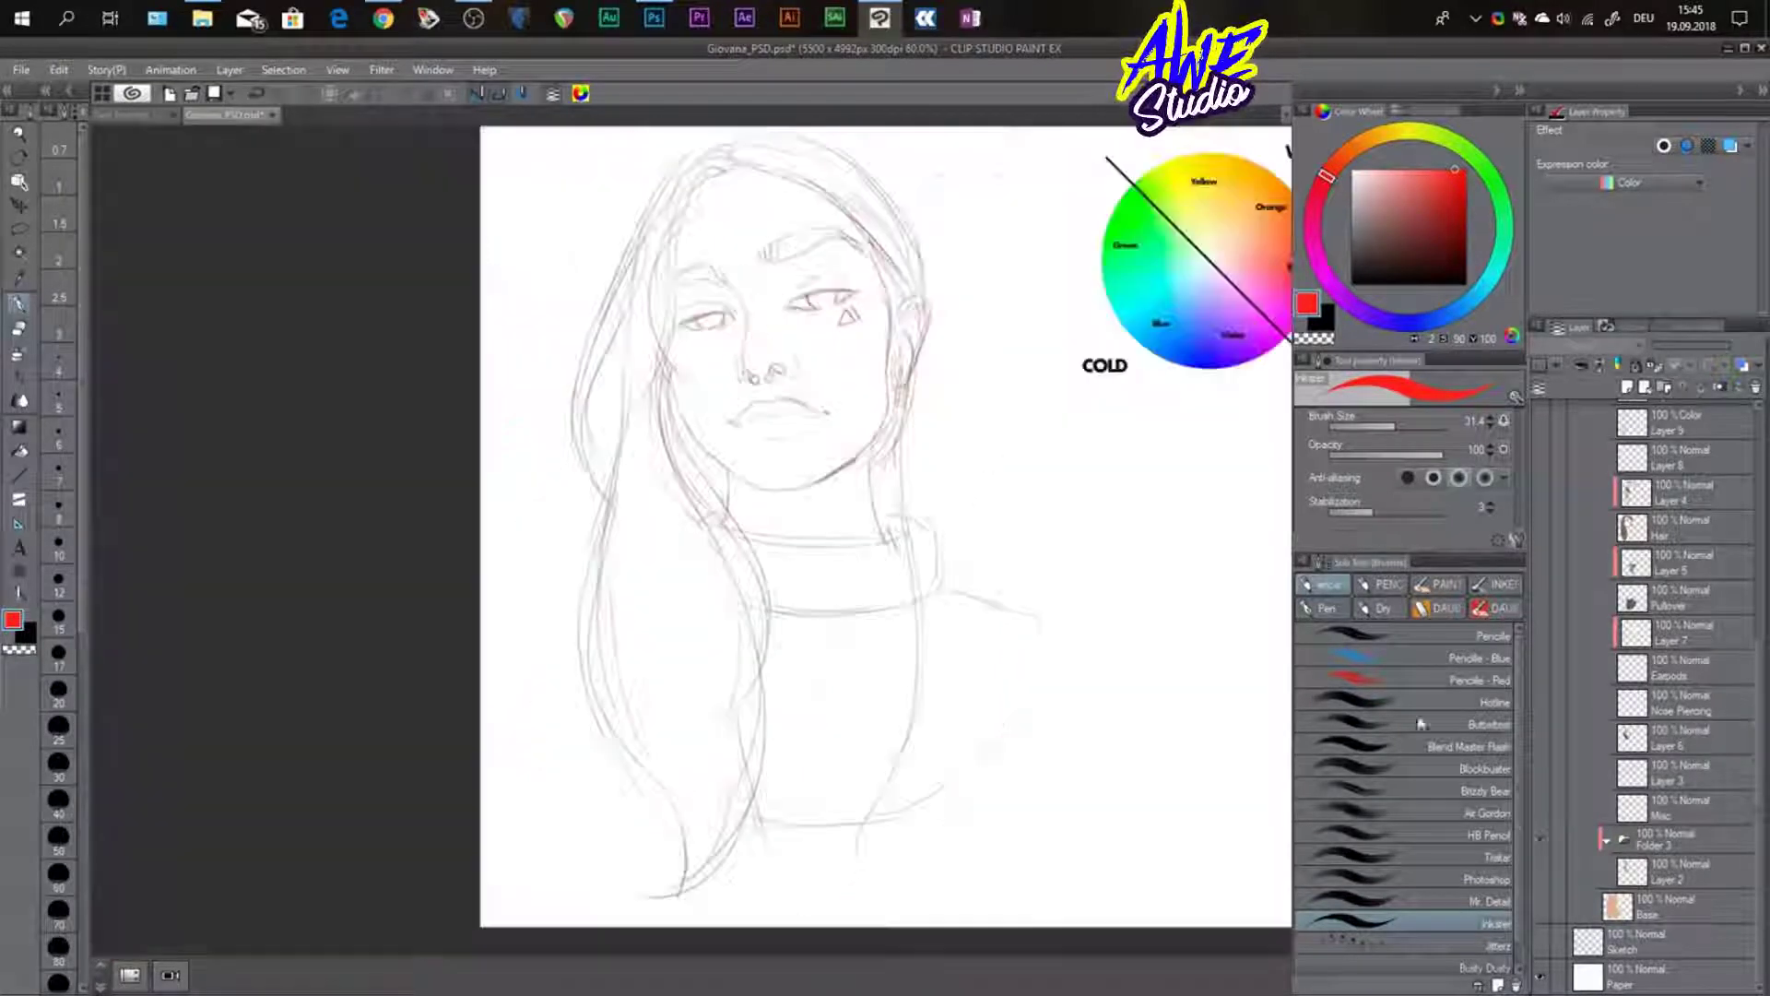
- Show the Base layer again and make it the active layer
click(1538, 905)
drag(990, 420, 948, 430)
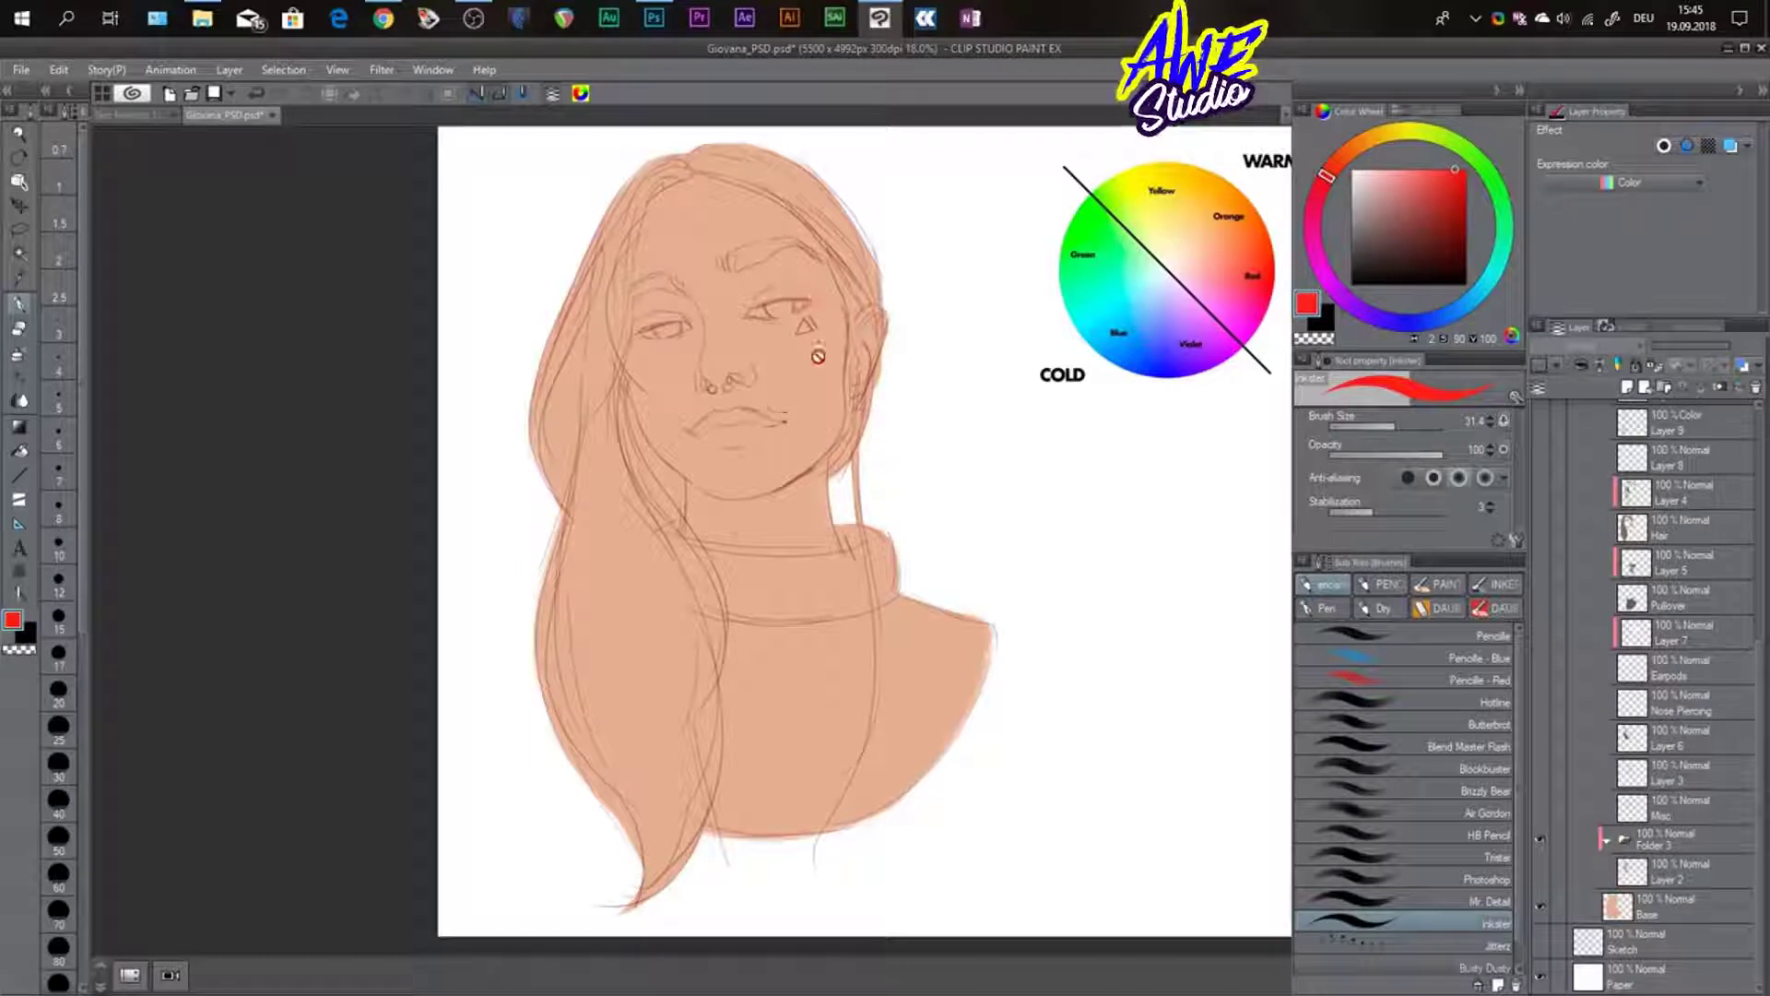
click(1656, 899)
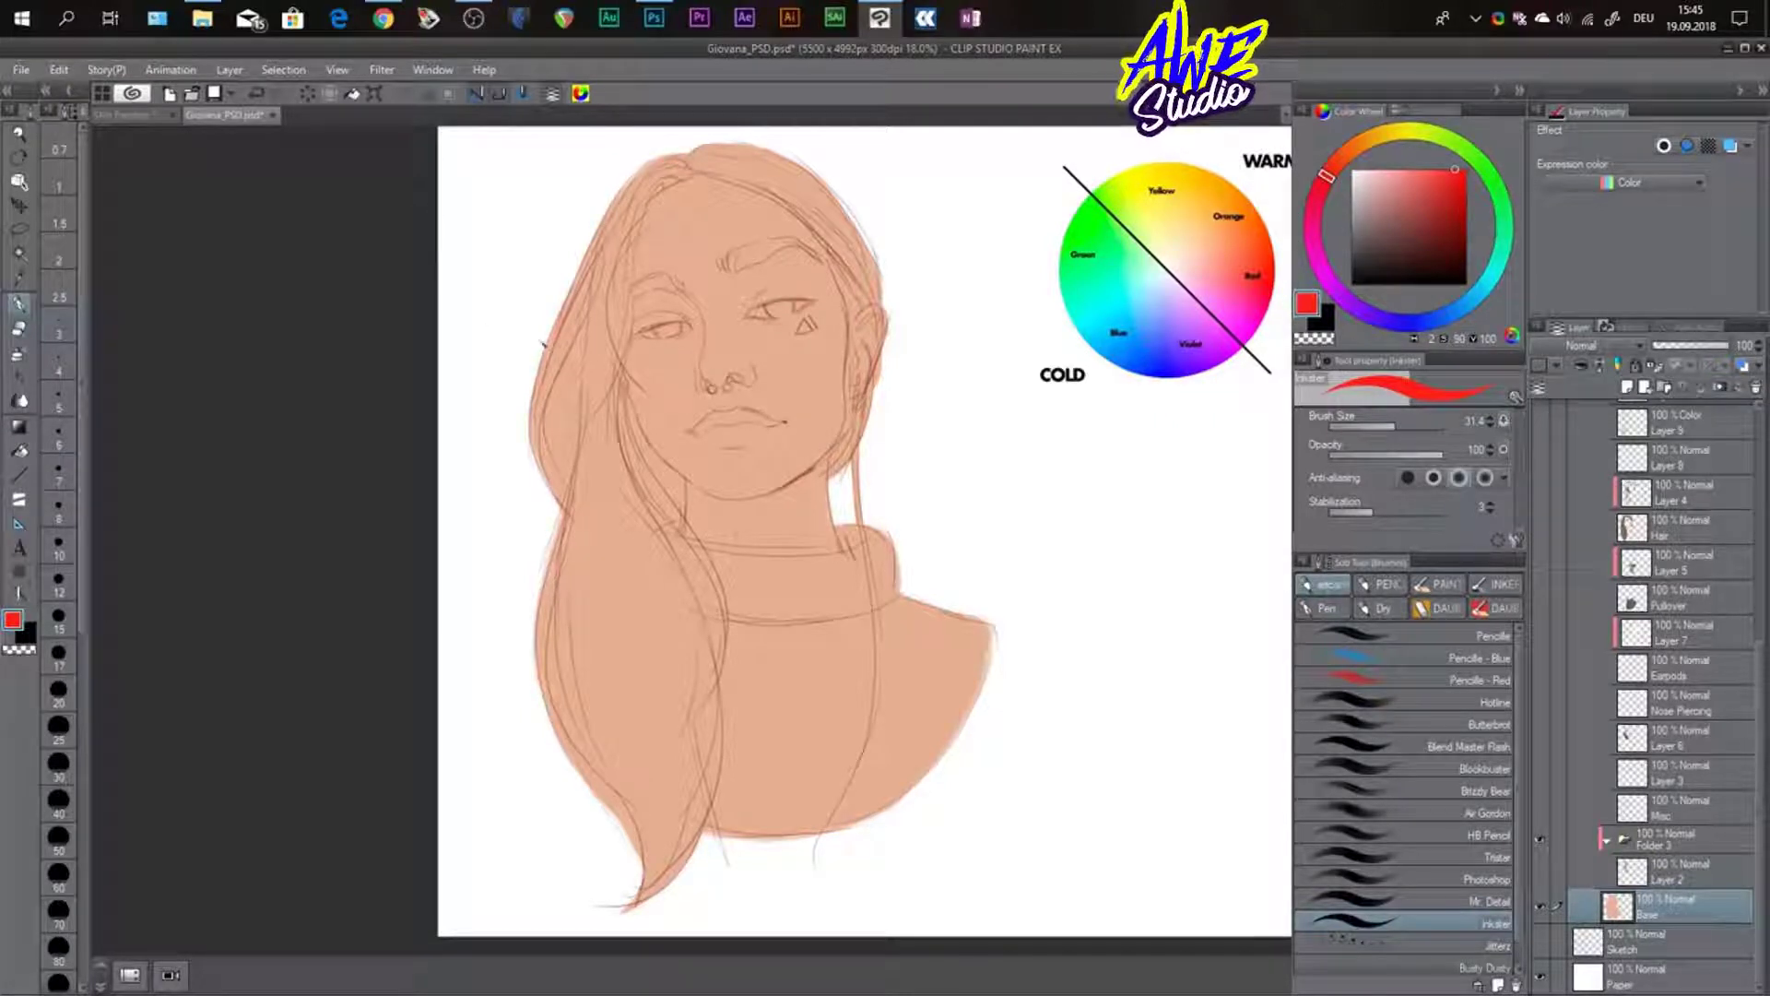
- Sample the base skin tone from the cheek and shift it to a slightly darker, less saturated tone
alt+click(817, 359)
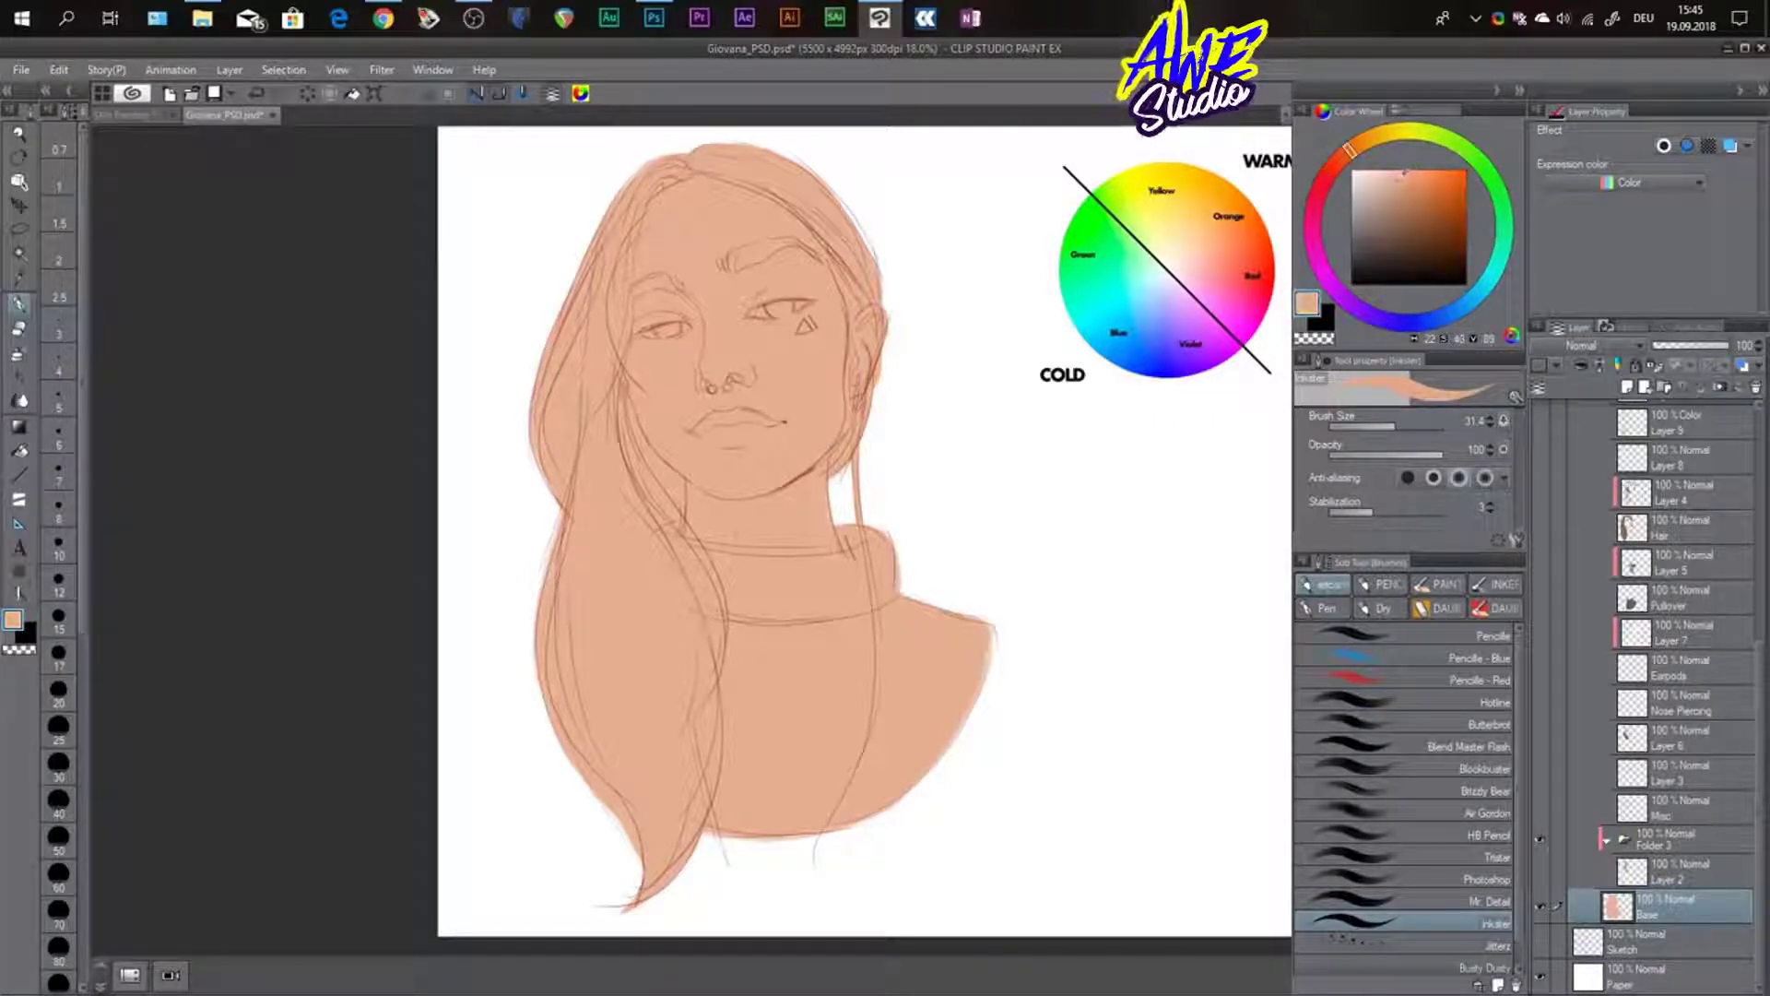
click(1409, 172)
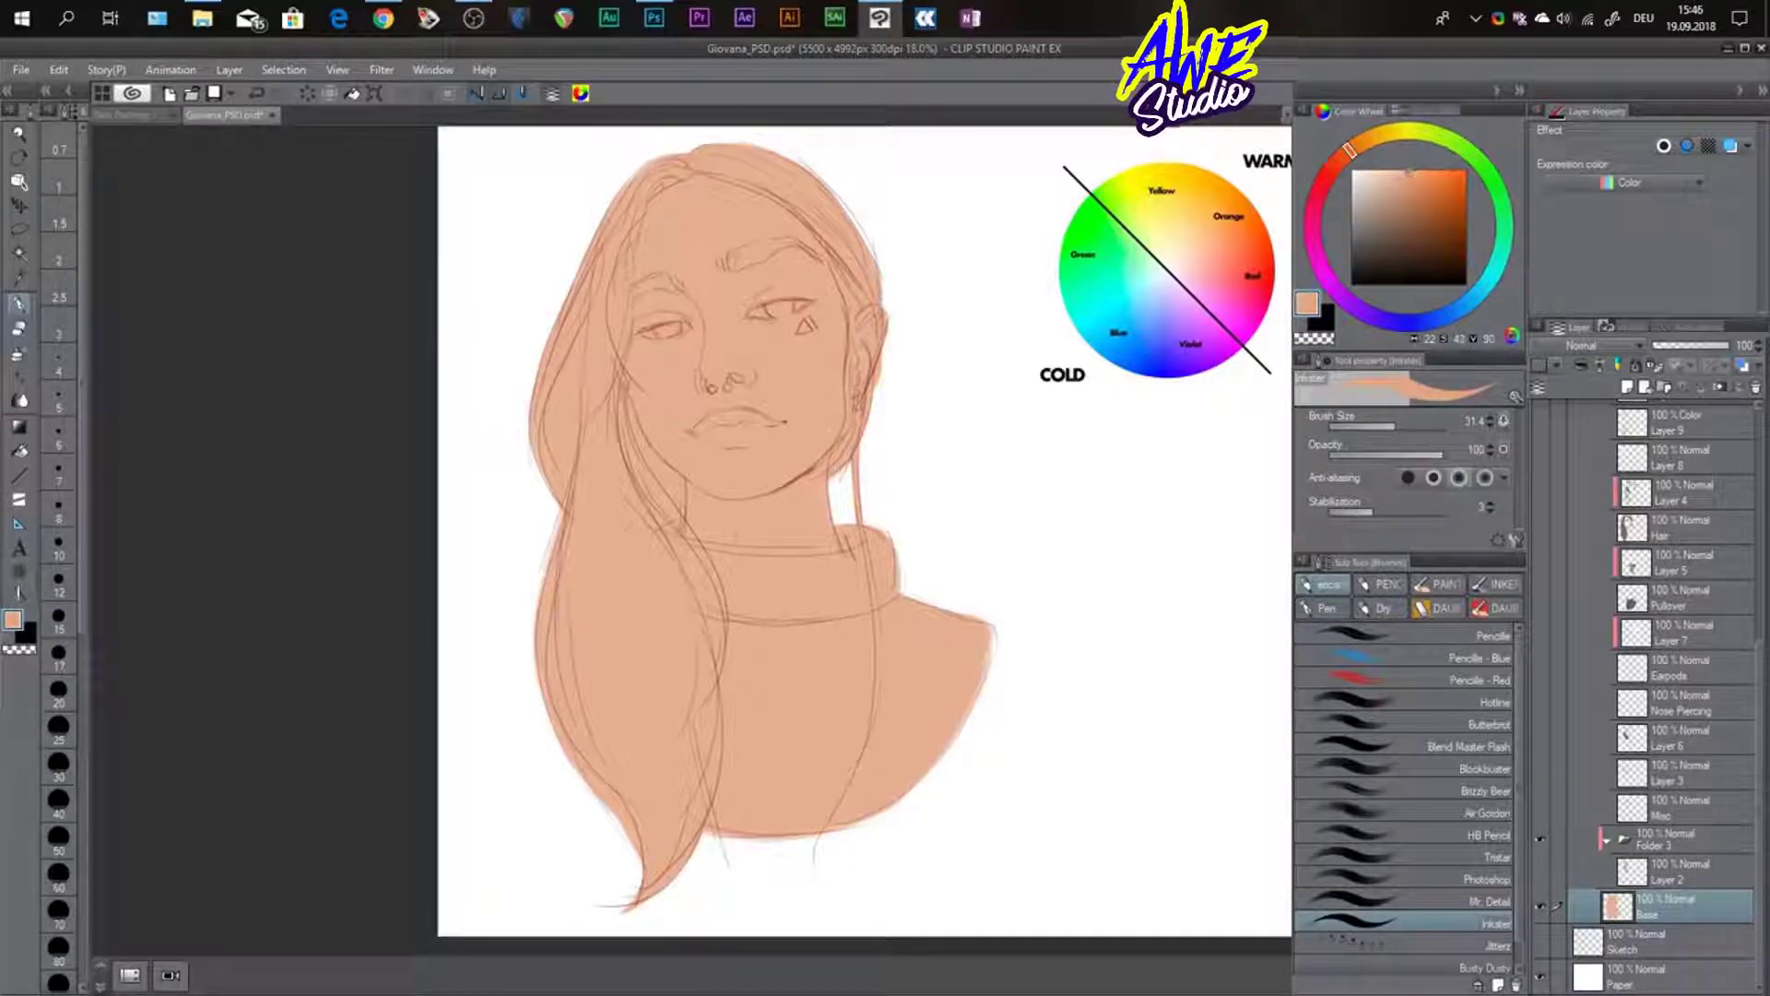
click(1400, 182)
mouse_move(1405, 180)
mouse_down()
mouse_move(1451, 170)
mouse_move(1434, 245)
mouse_move(1406, 176)
mouse_up()
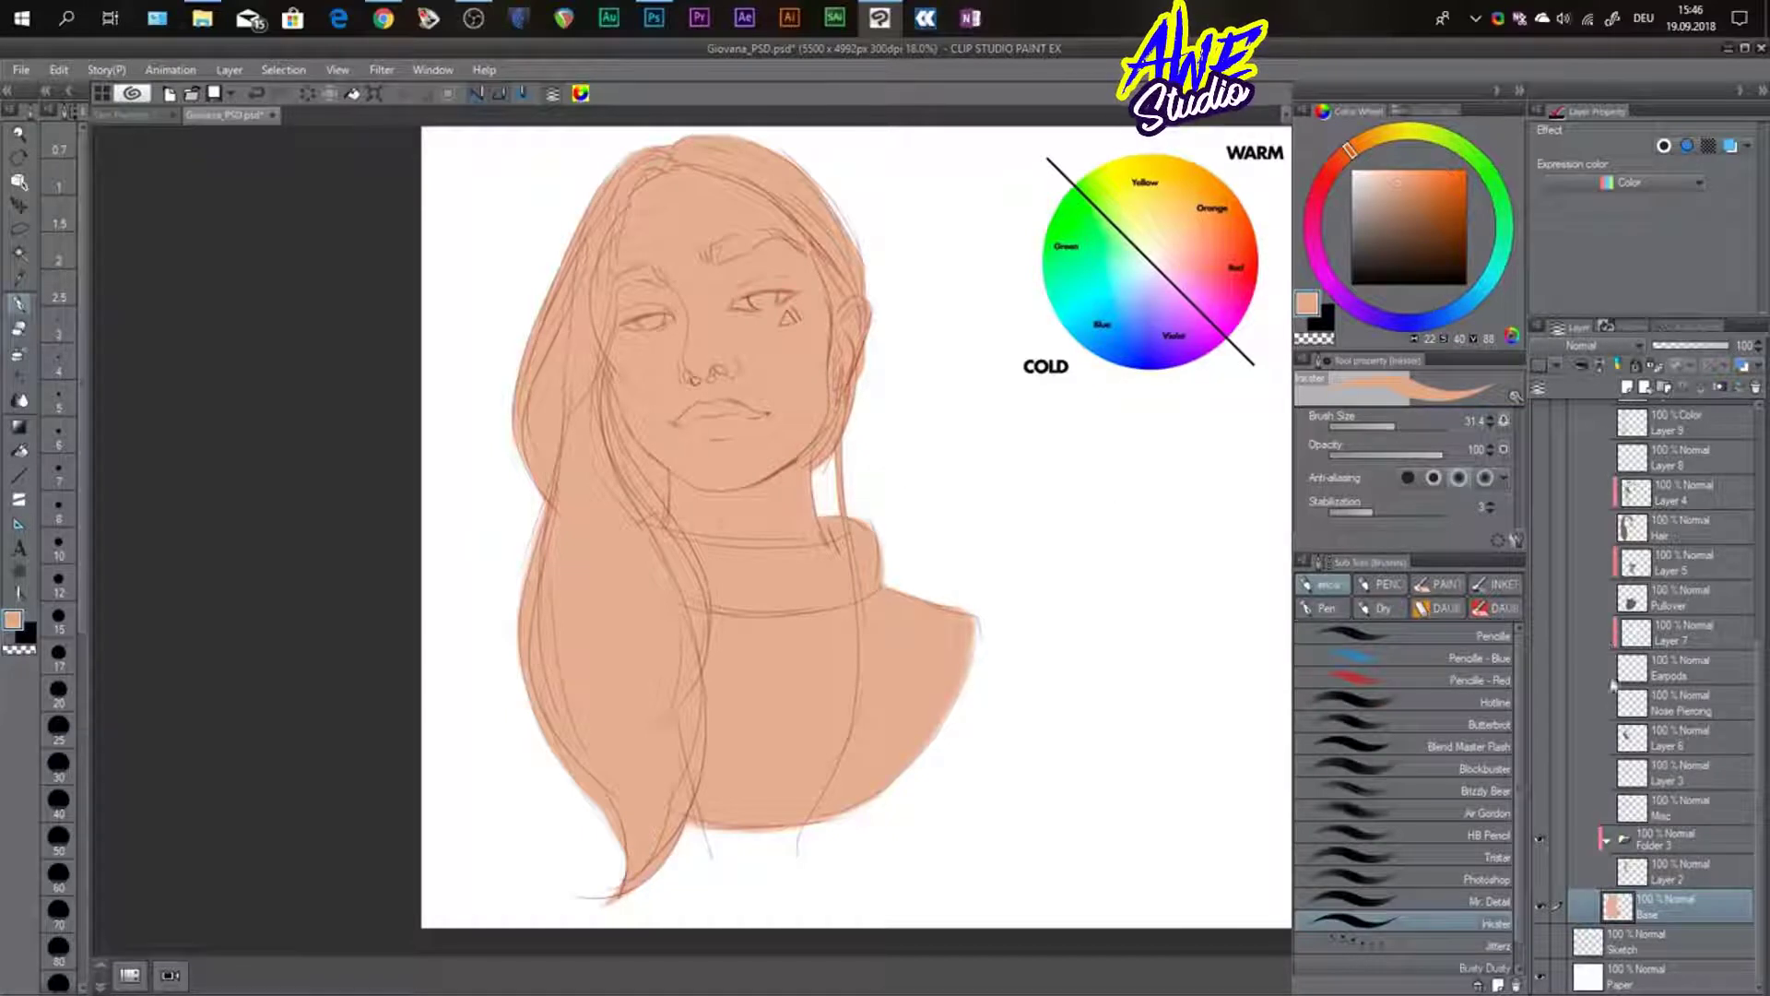
- Show the Misc, Pullover, Hair and Earpods flat color layers over the base
scroll(1576, 756, up, 1)
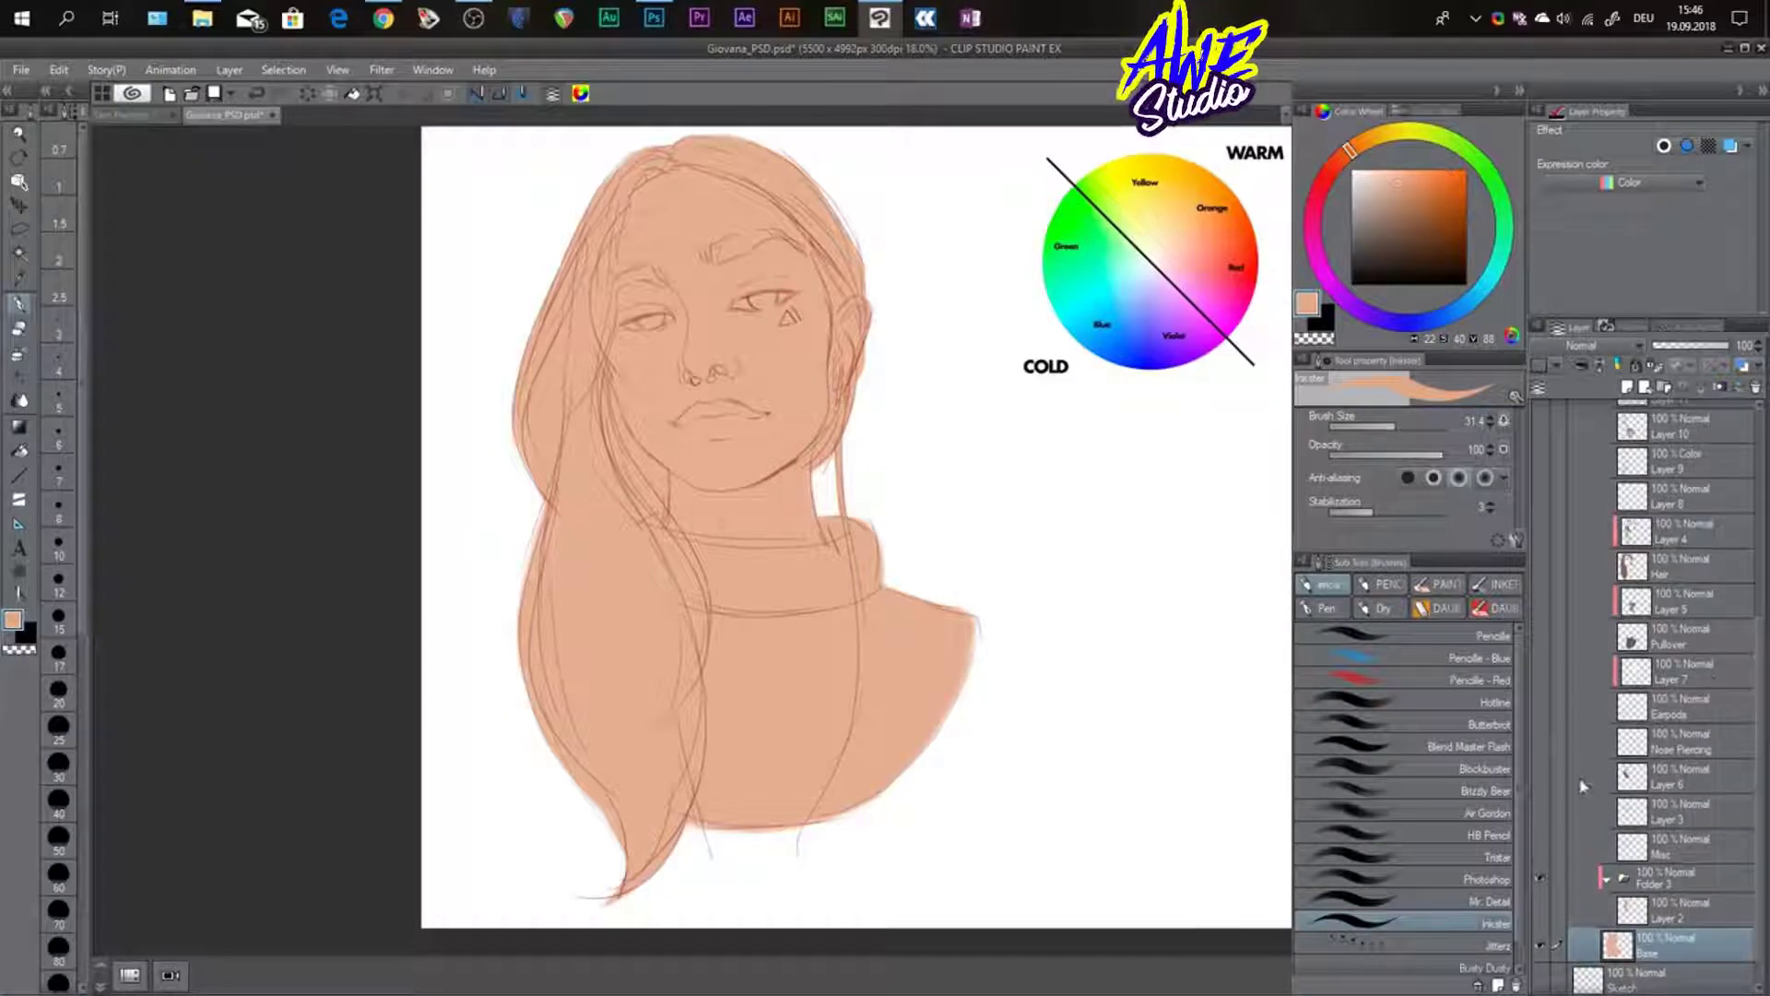
click(1540, 846)
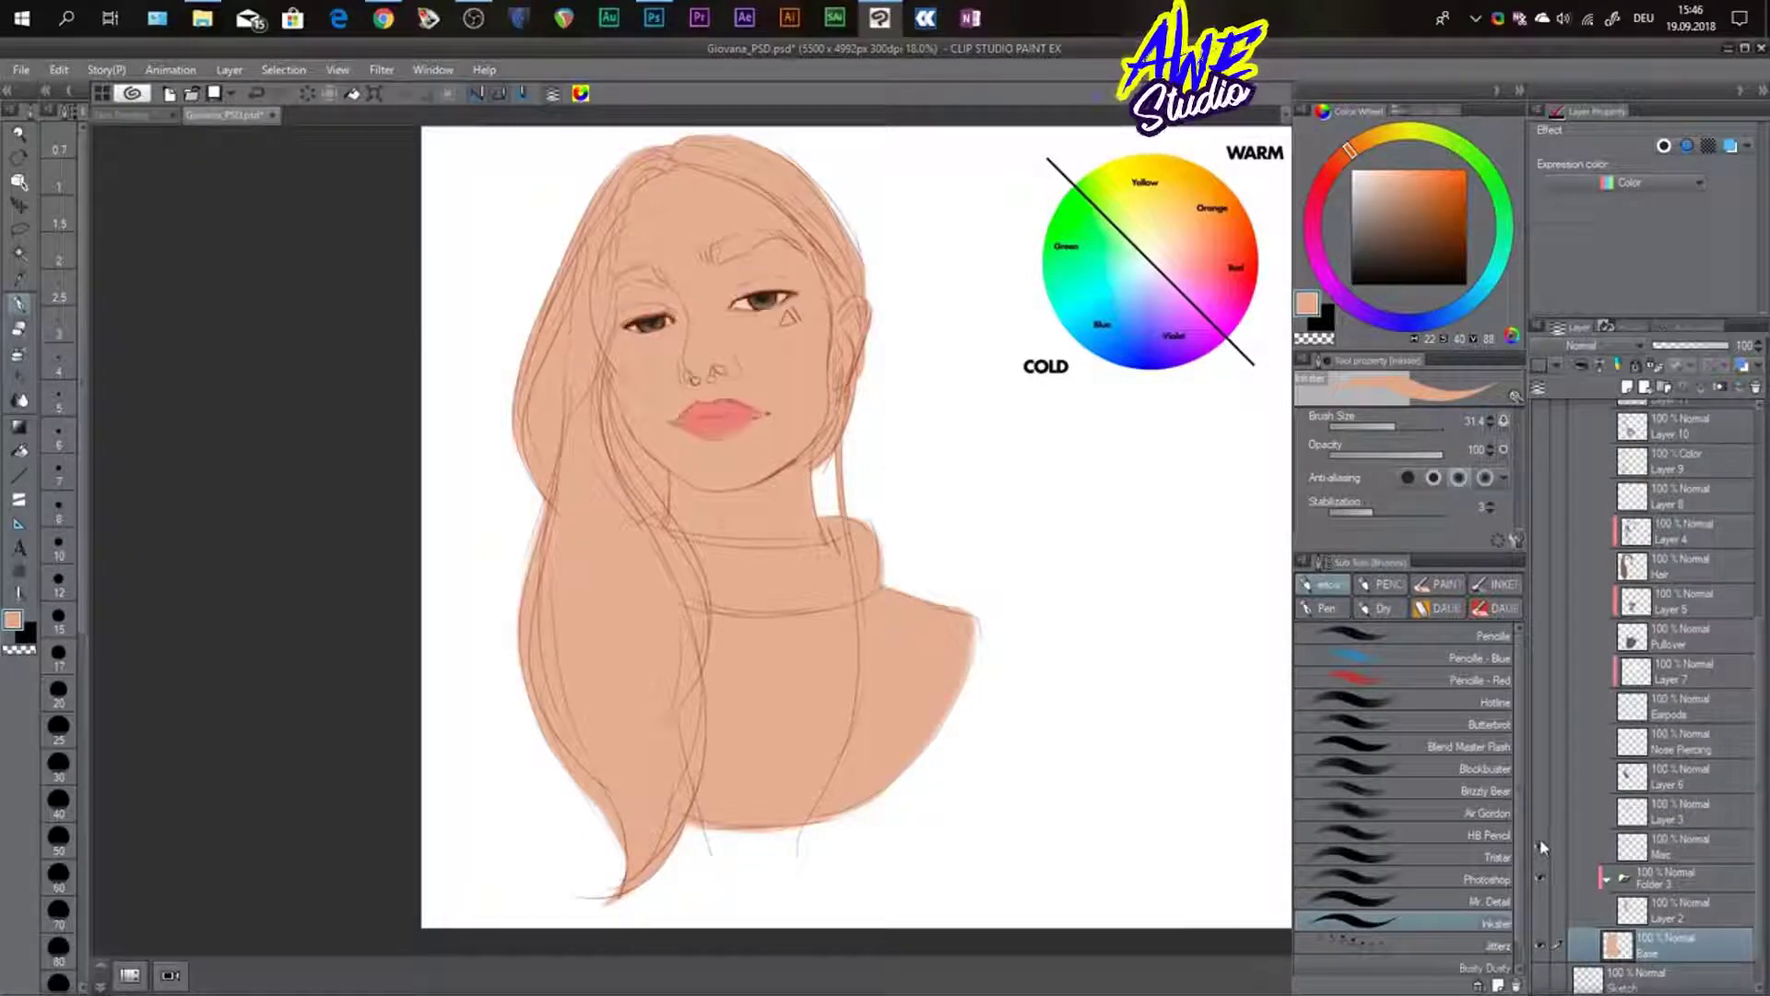
click(1543, 638)
click(1543, 568)
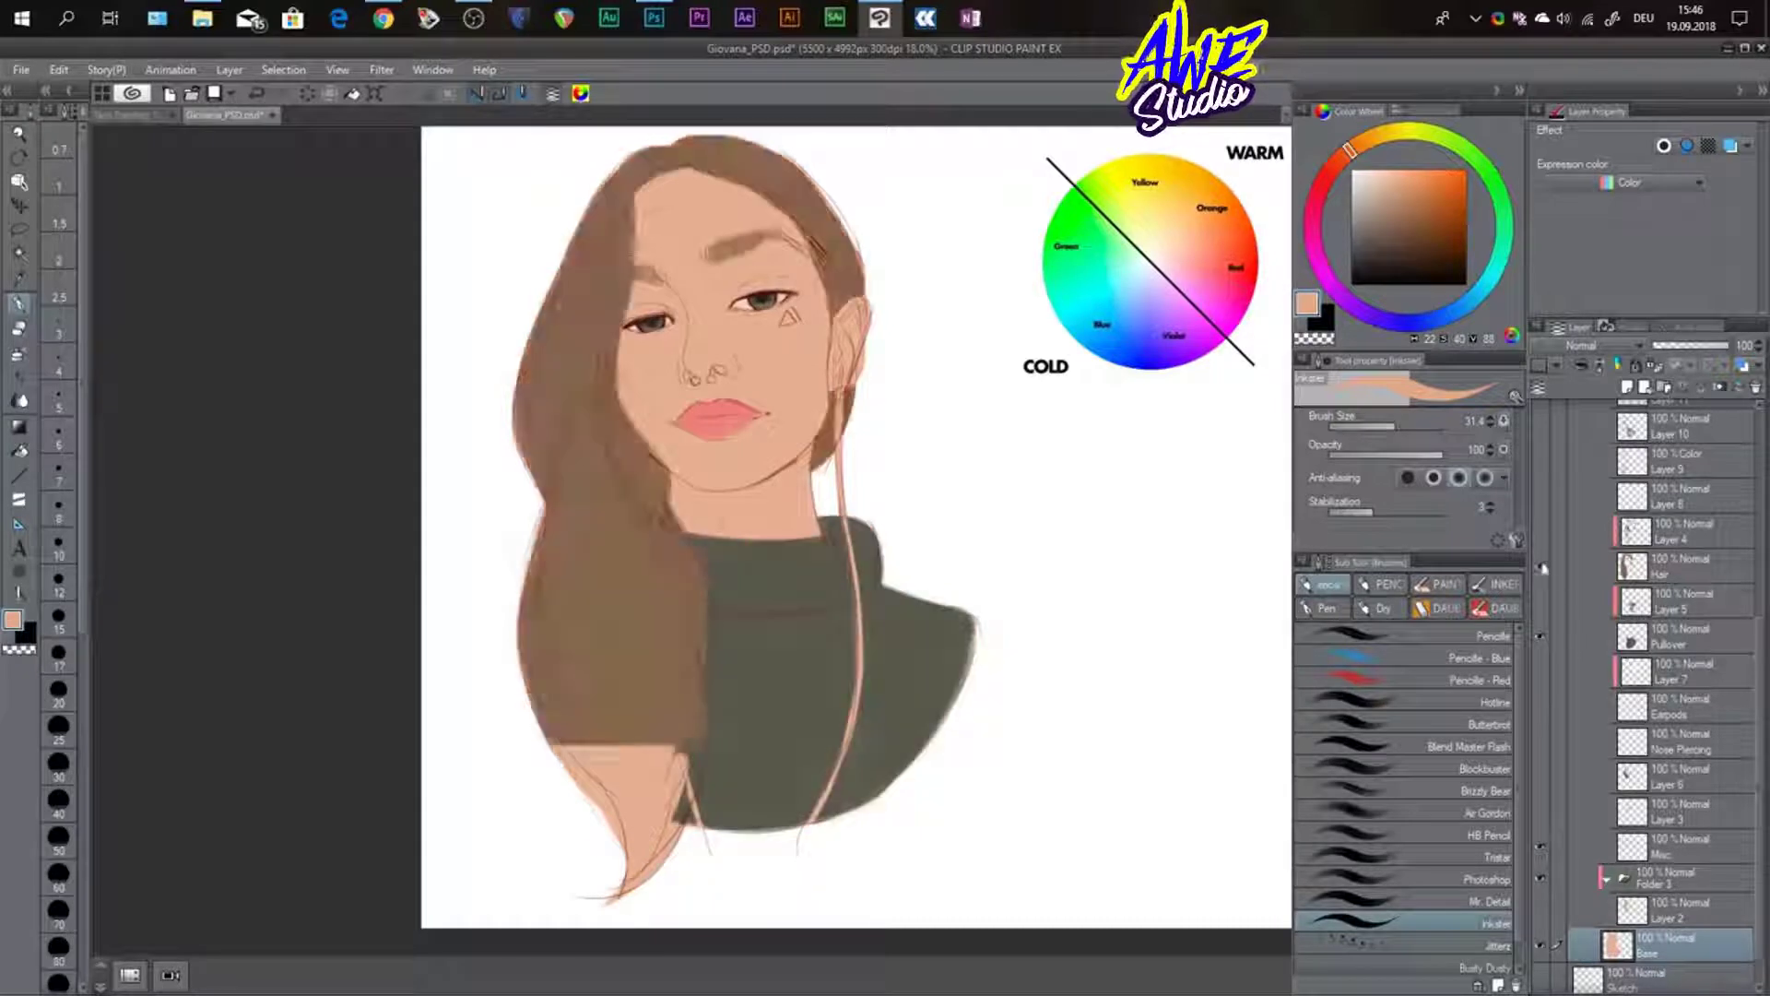
scroll(1549, 673, down, 1)
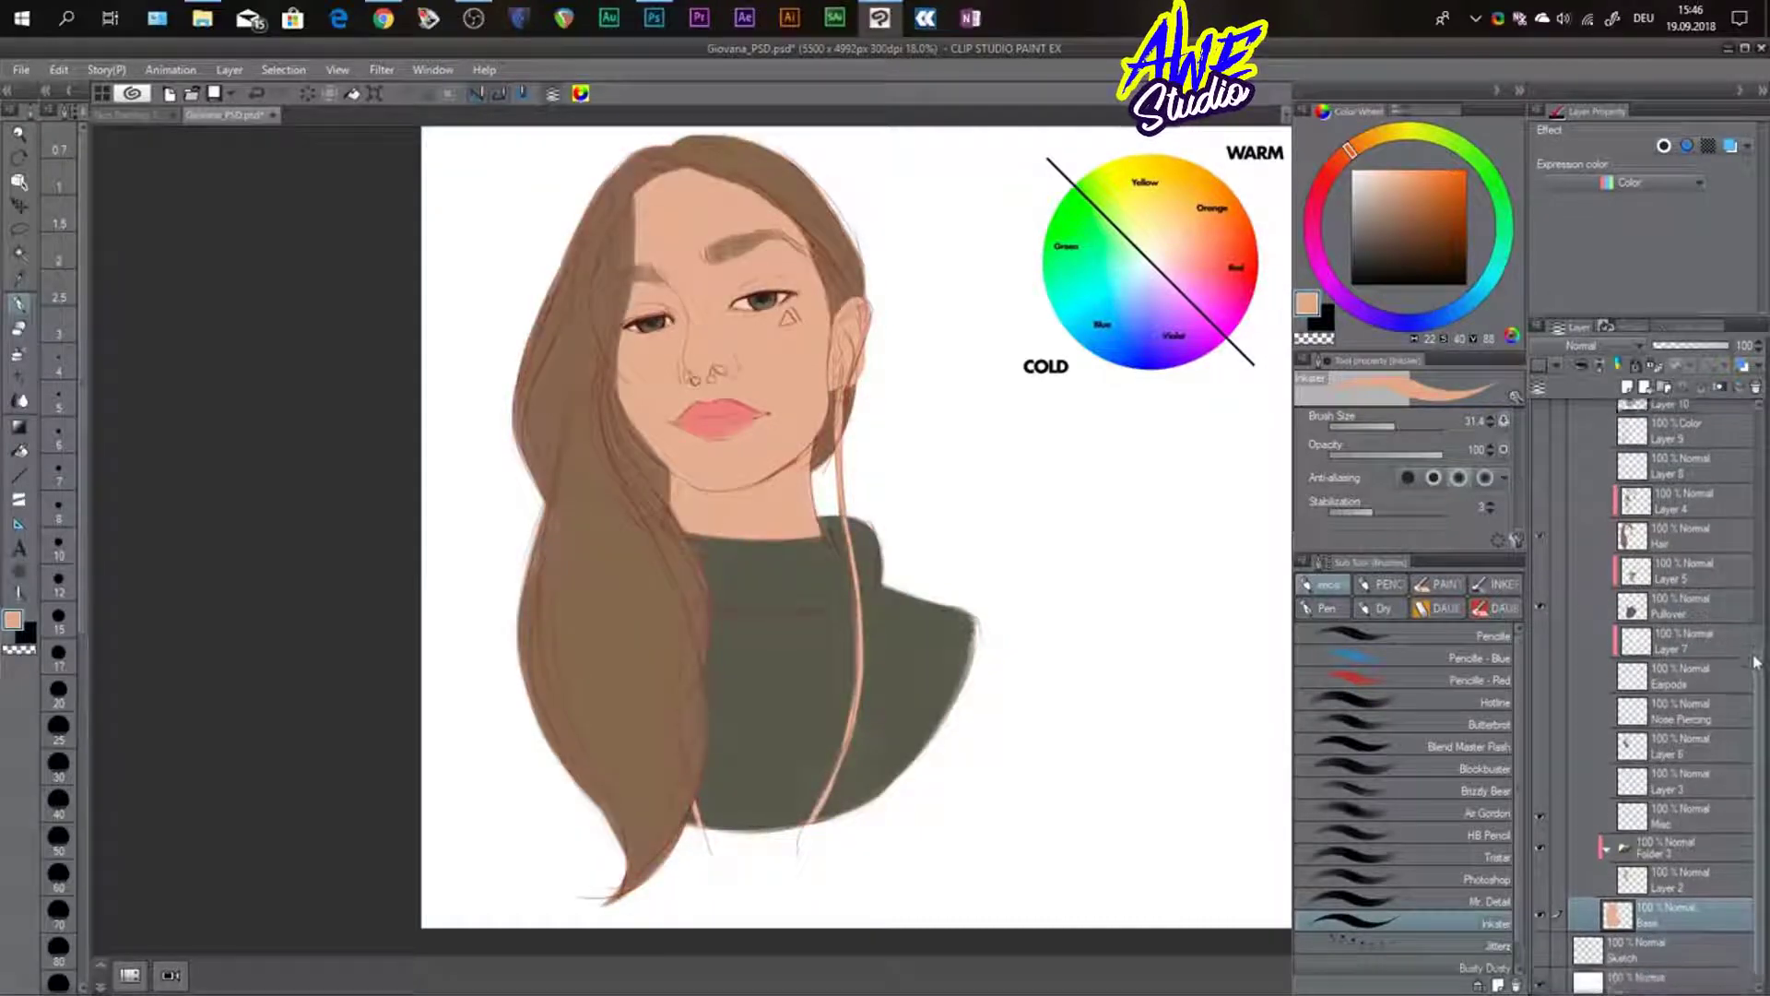
click(1540, 667)
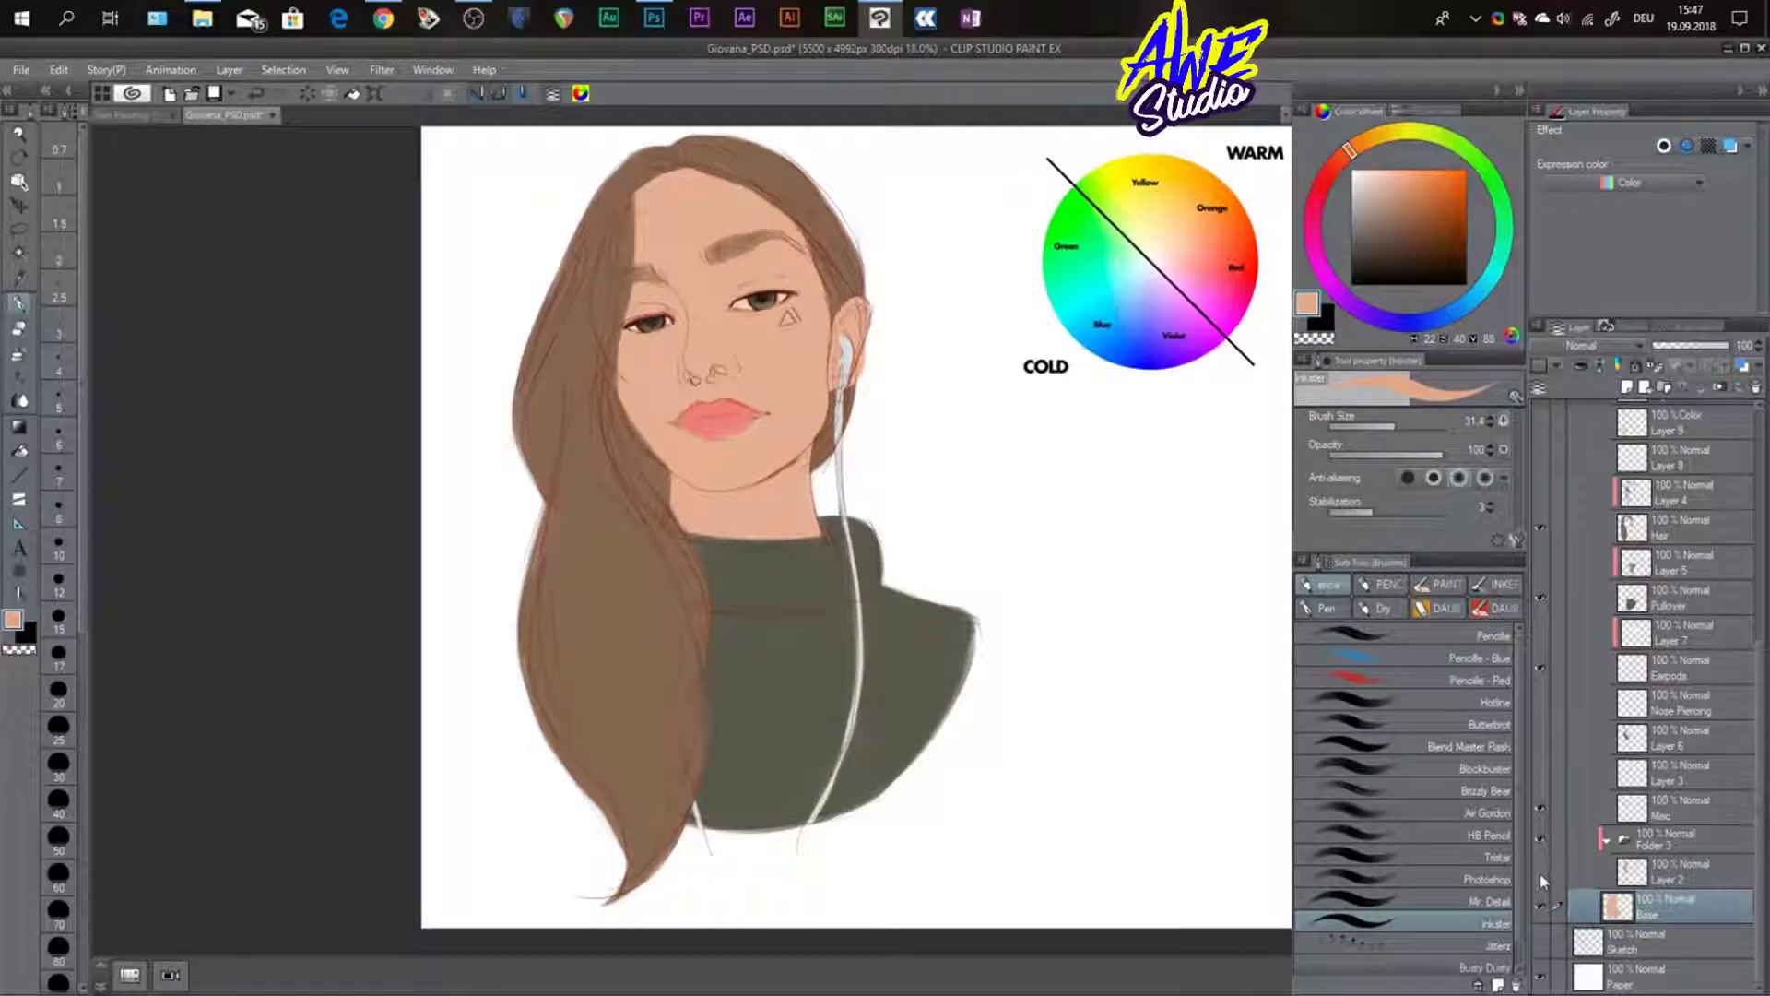
- Sample the skin tone, darken it to a muted brown, and paint a shadow patch on the cheek with the Hotline brush
scroll(828, 362, up, 2)
drag(788, 338, 845, 372)
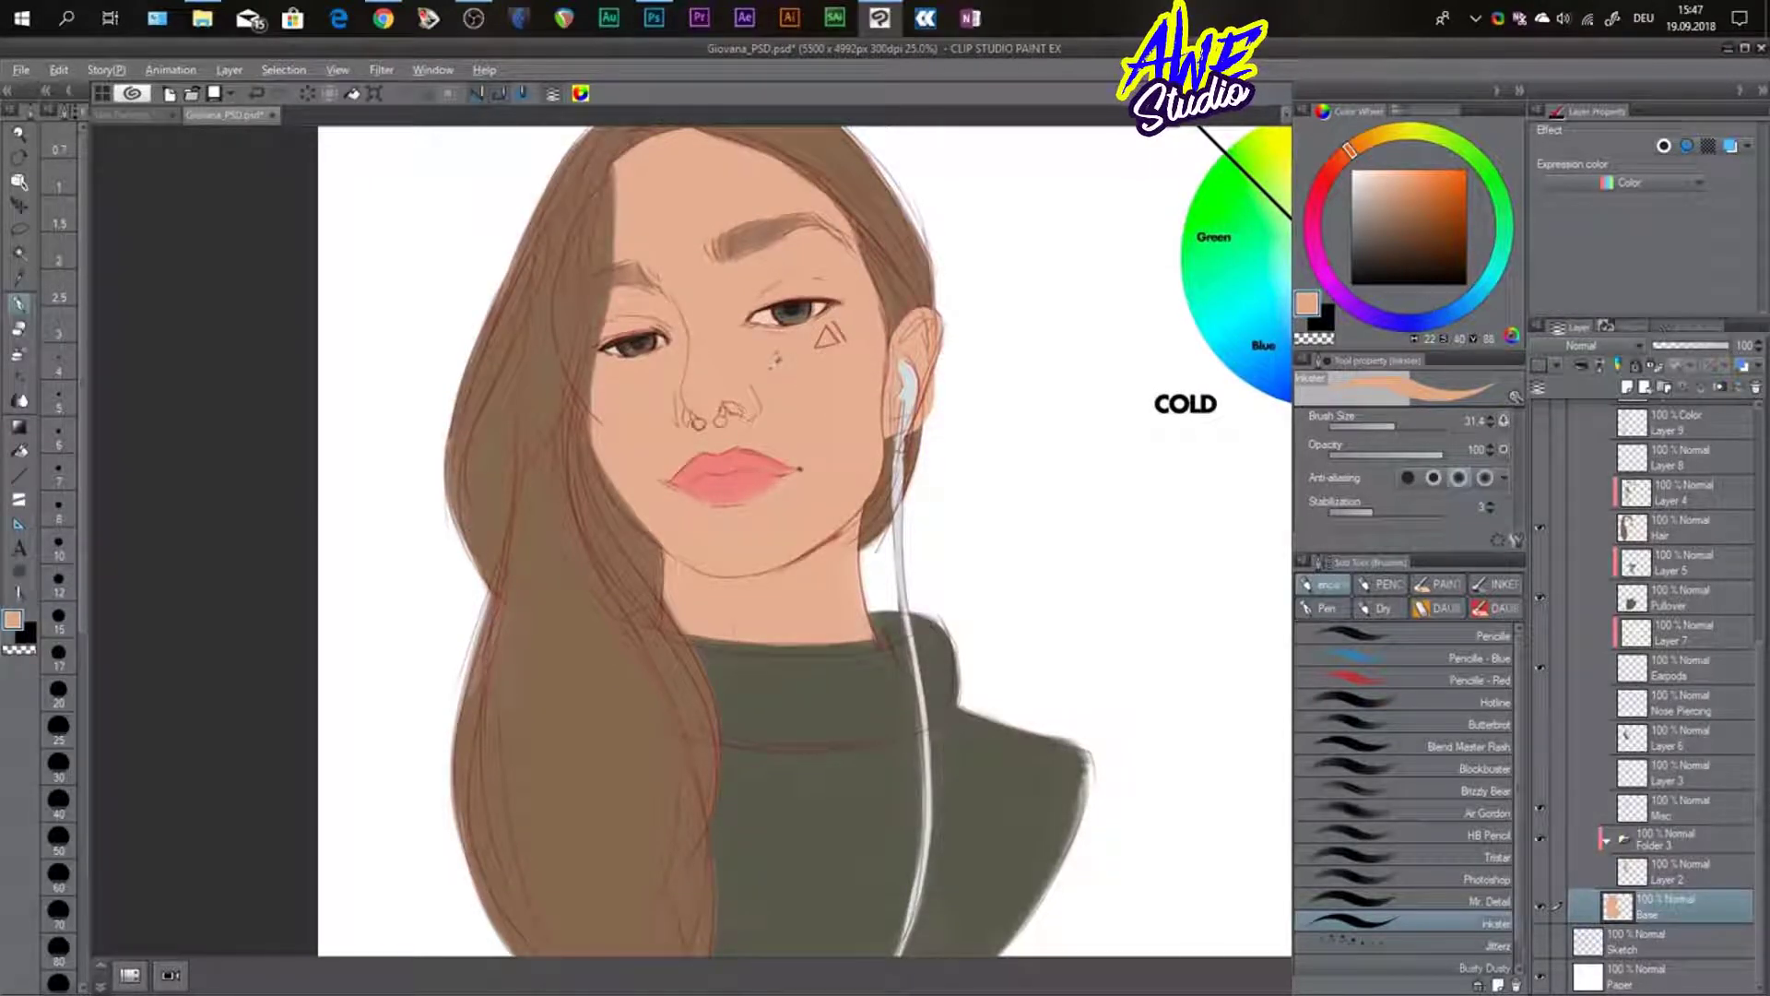
alt+click(775, 359)
click(1394, 199)
key(j)
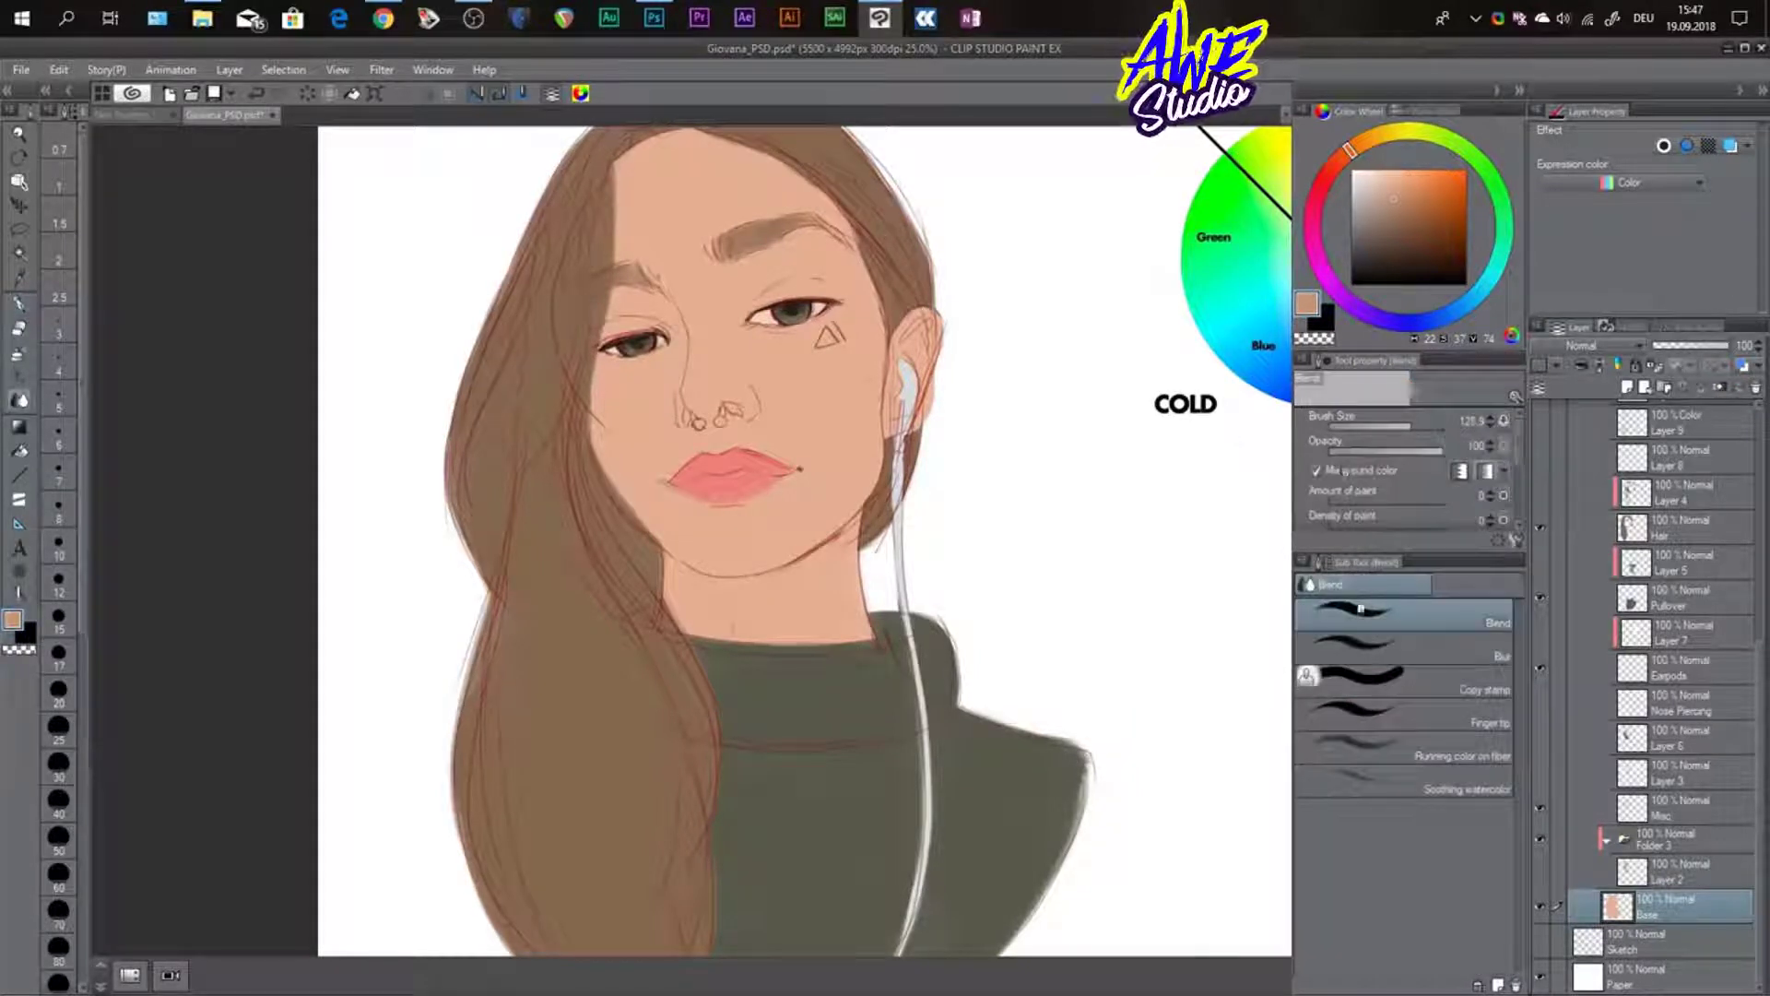
key(b)
click(1382, 704)
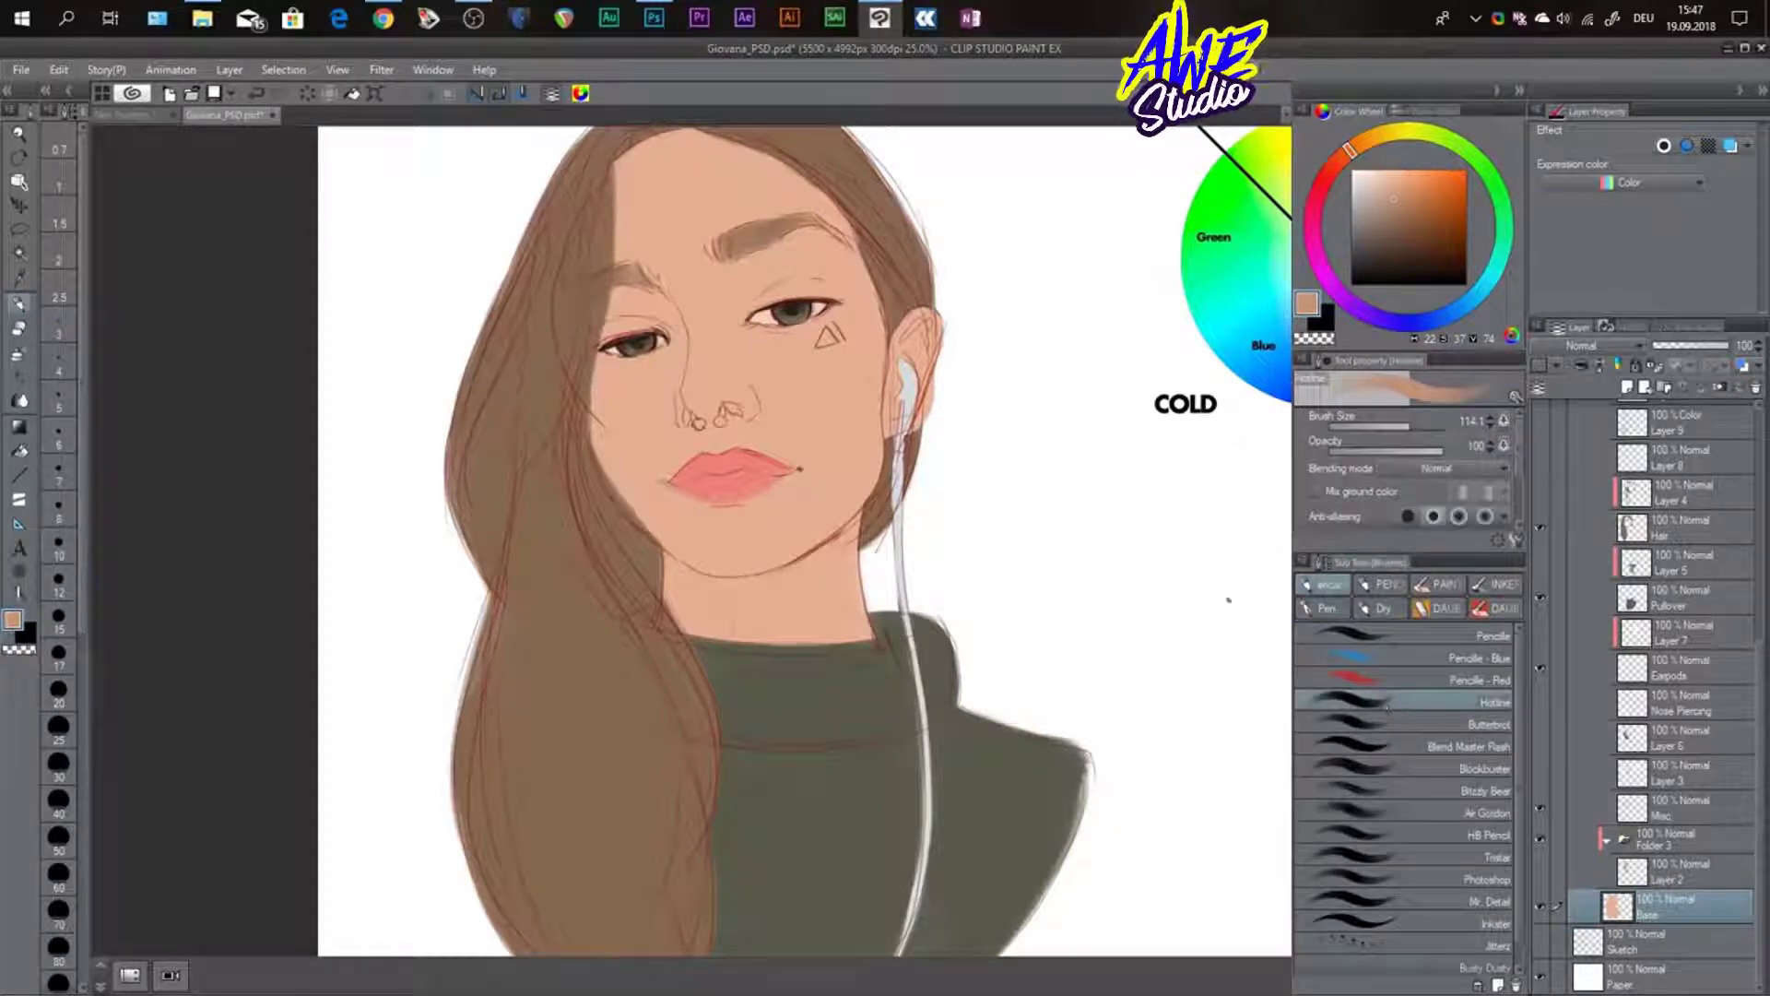
drag(811, 403, 840, 406)
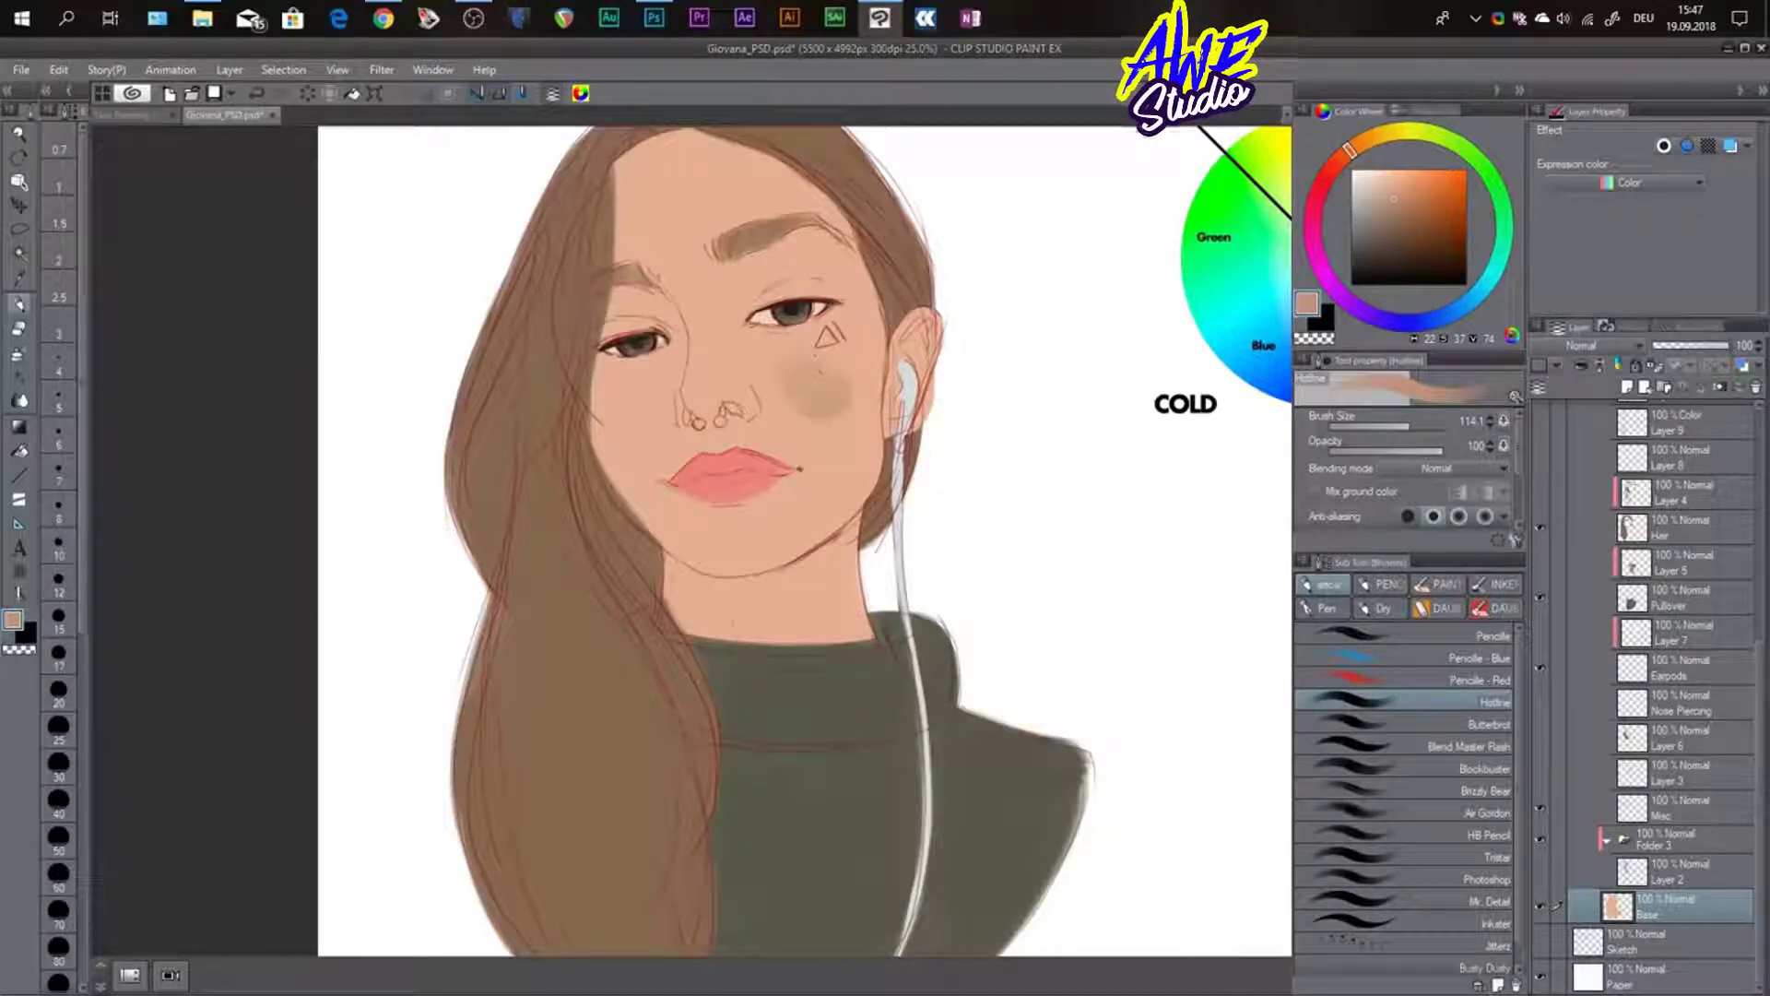
- Undo the cheek shadow patch, resample the base skin tone and shift it to a slightly darker, redder, more saturated tone
key(ctrl+z)
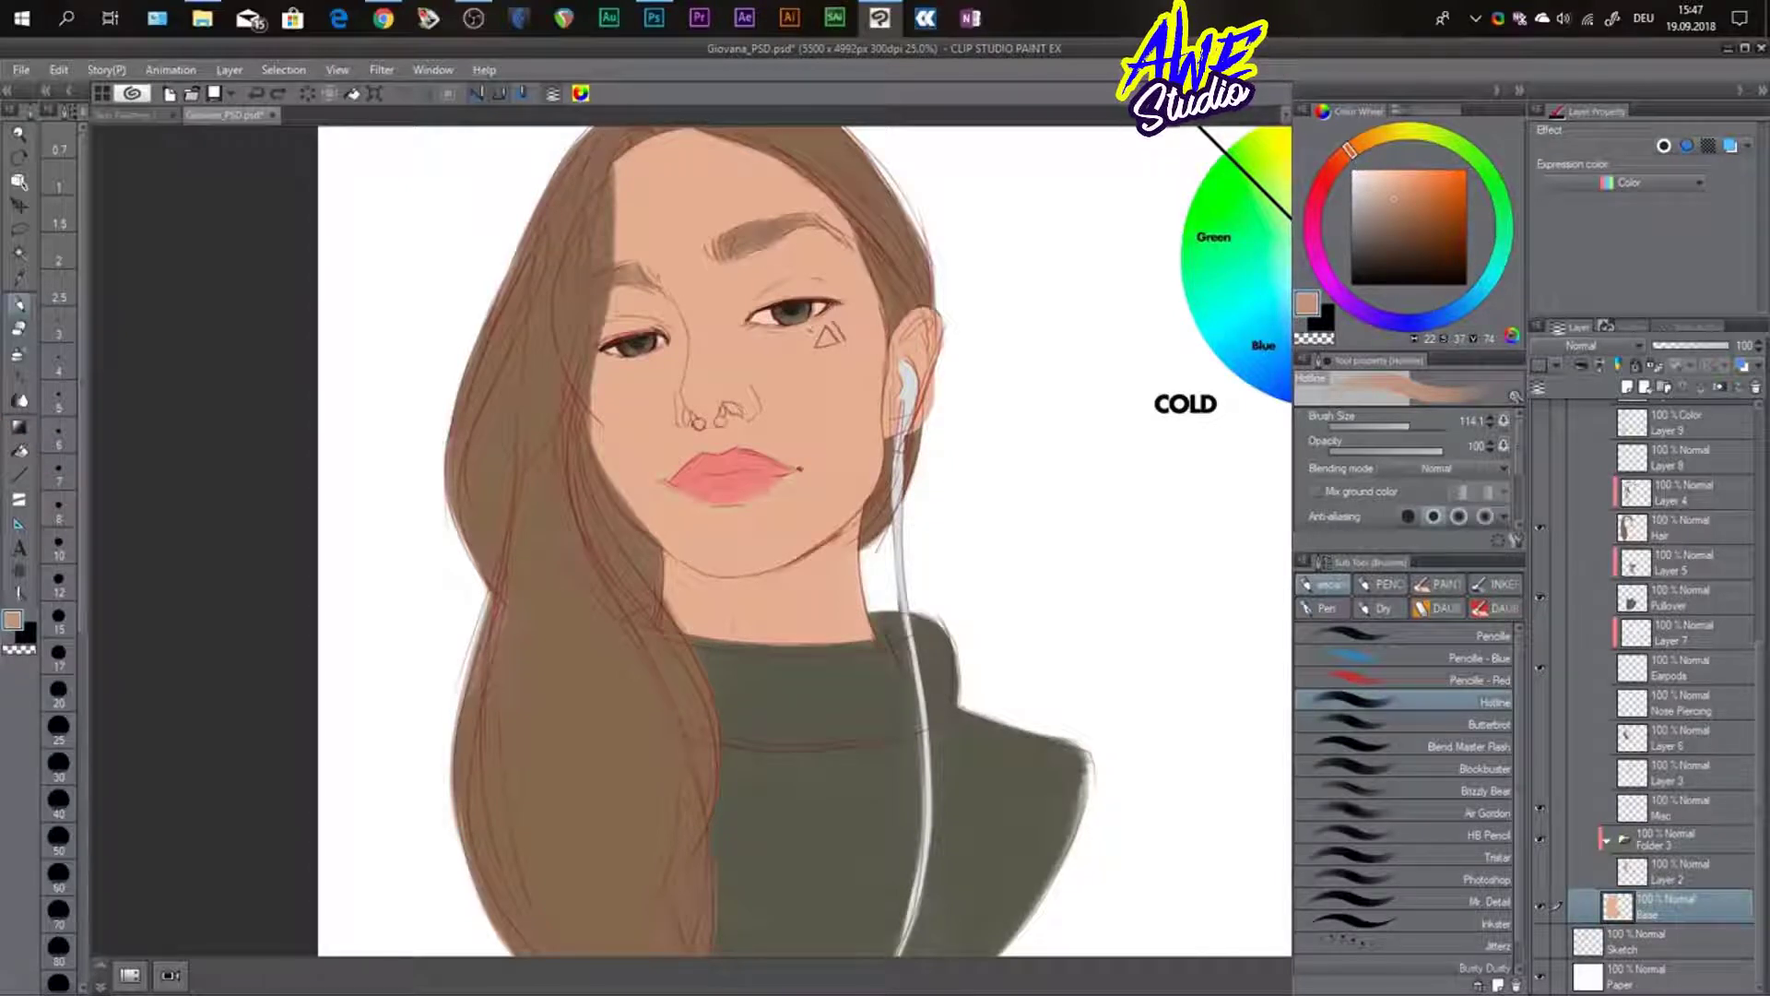
alt+click(808, 363)
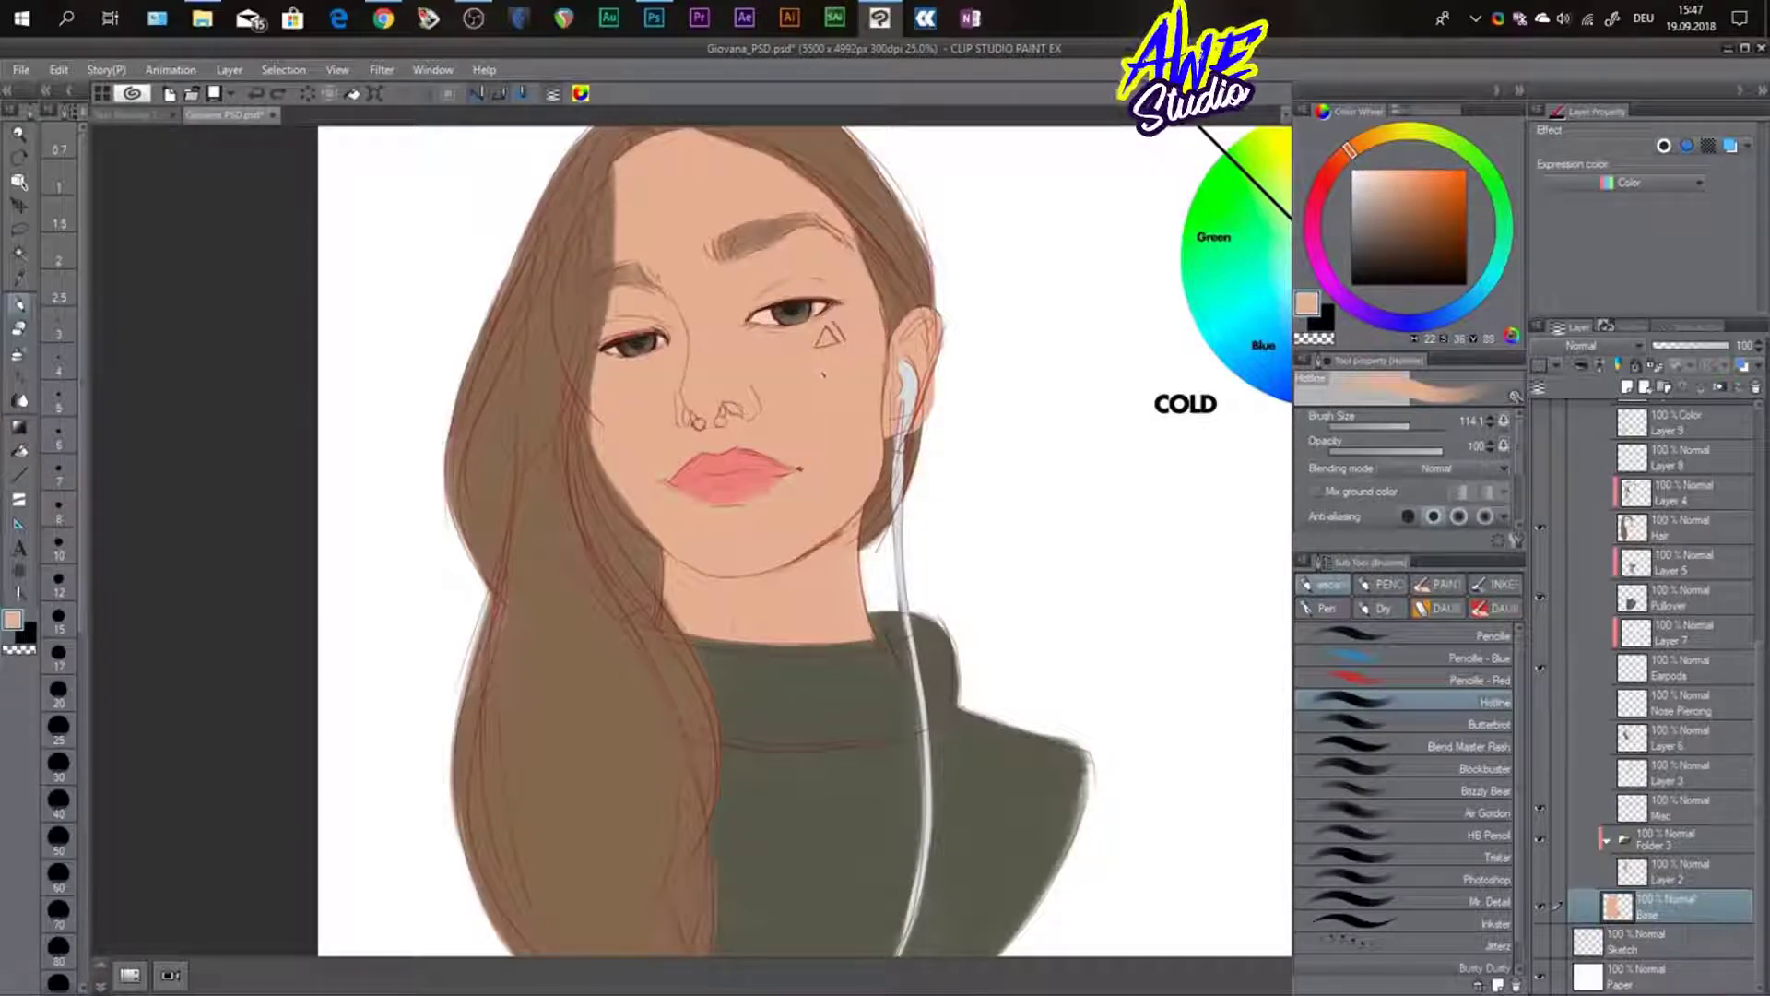
drag(1351, 158, 1343, 159)
key(alt+Delete)
click(1408, 178)
click(1407, 182)
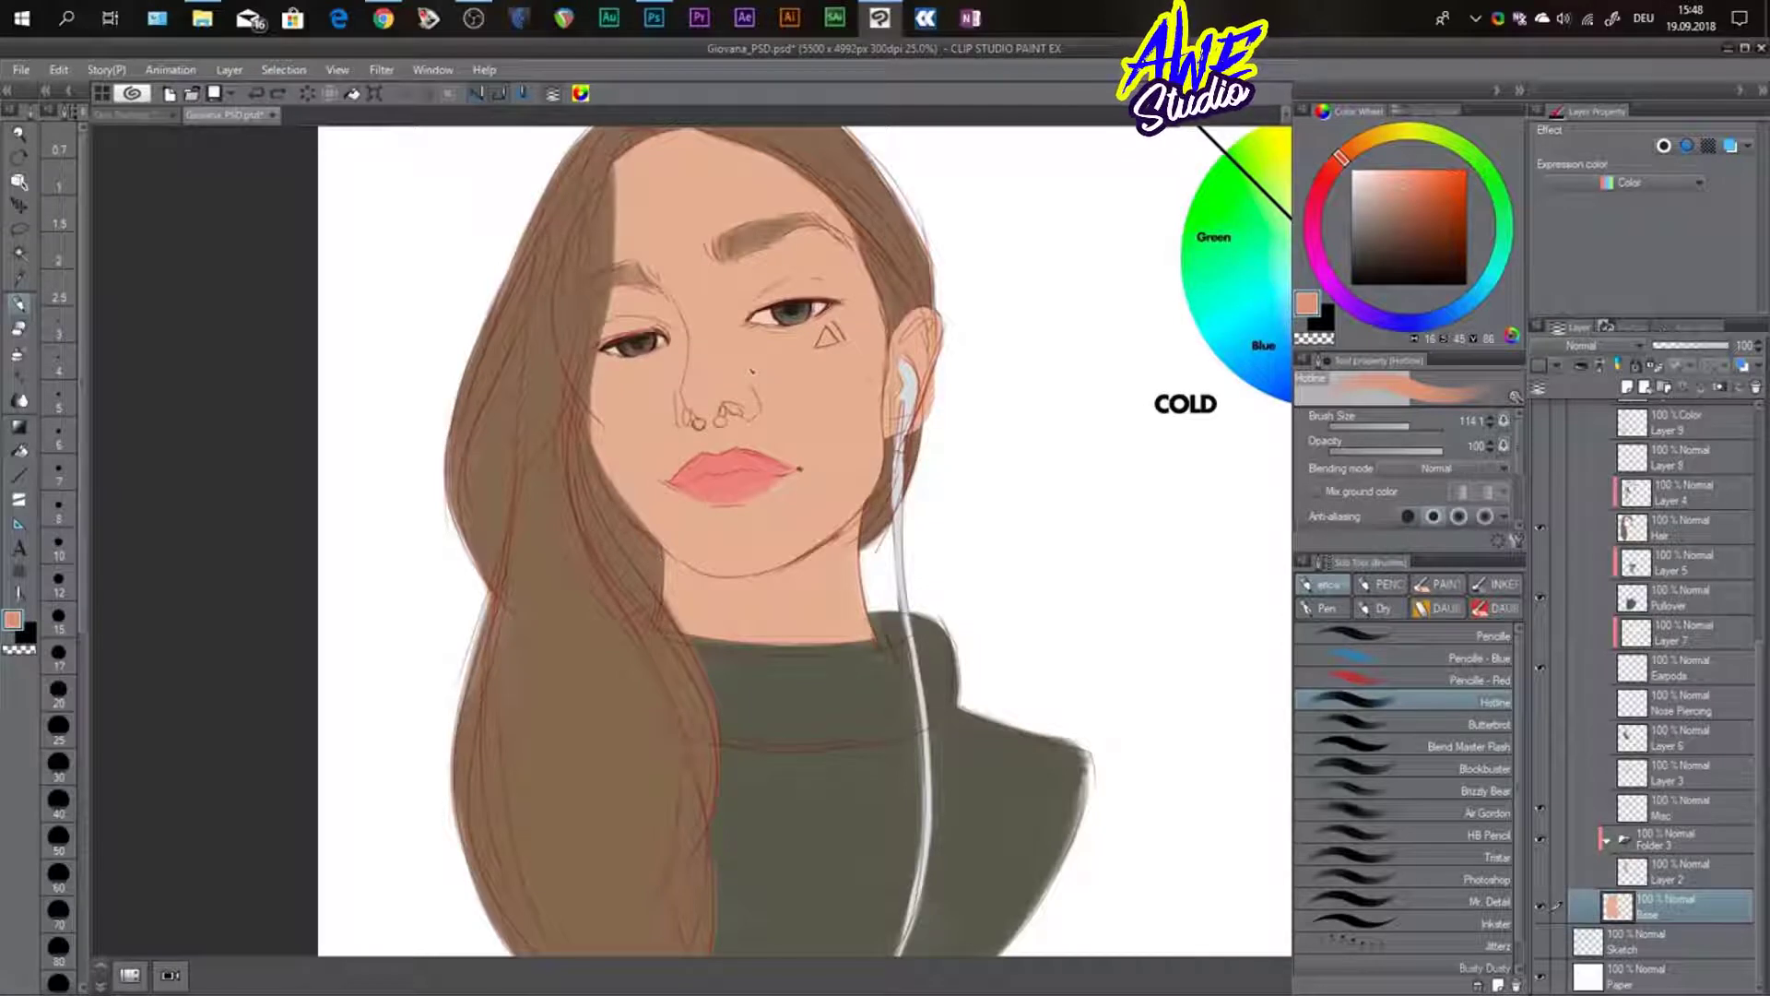
- Show Layer 2 with the first skin shadows over the flat base
click(1541, 871)
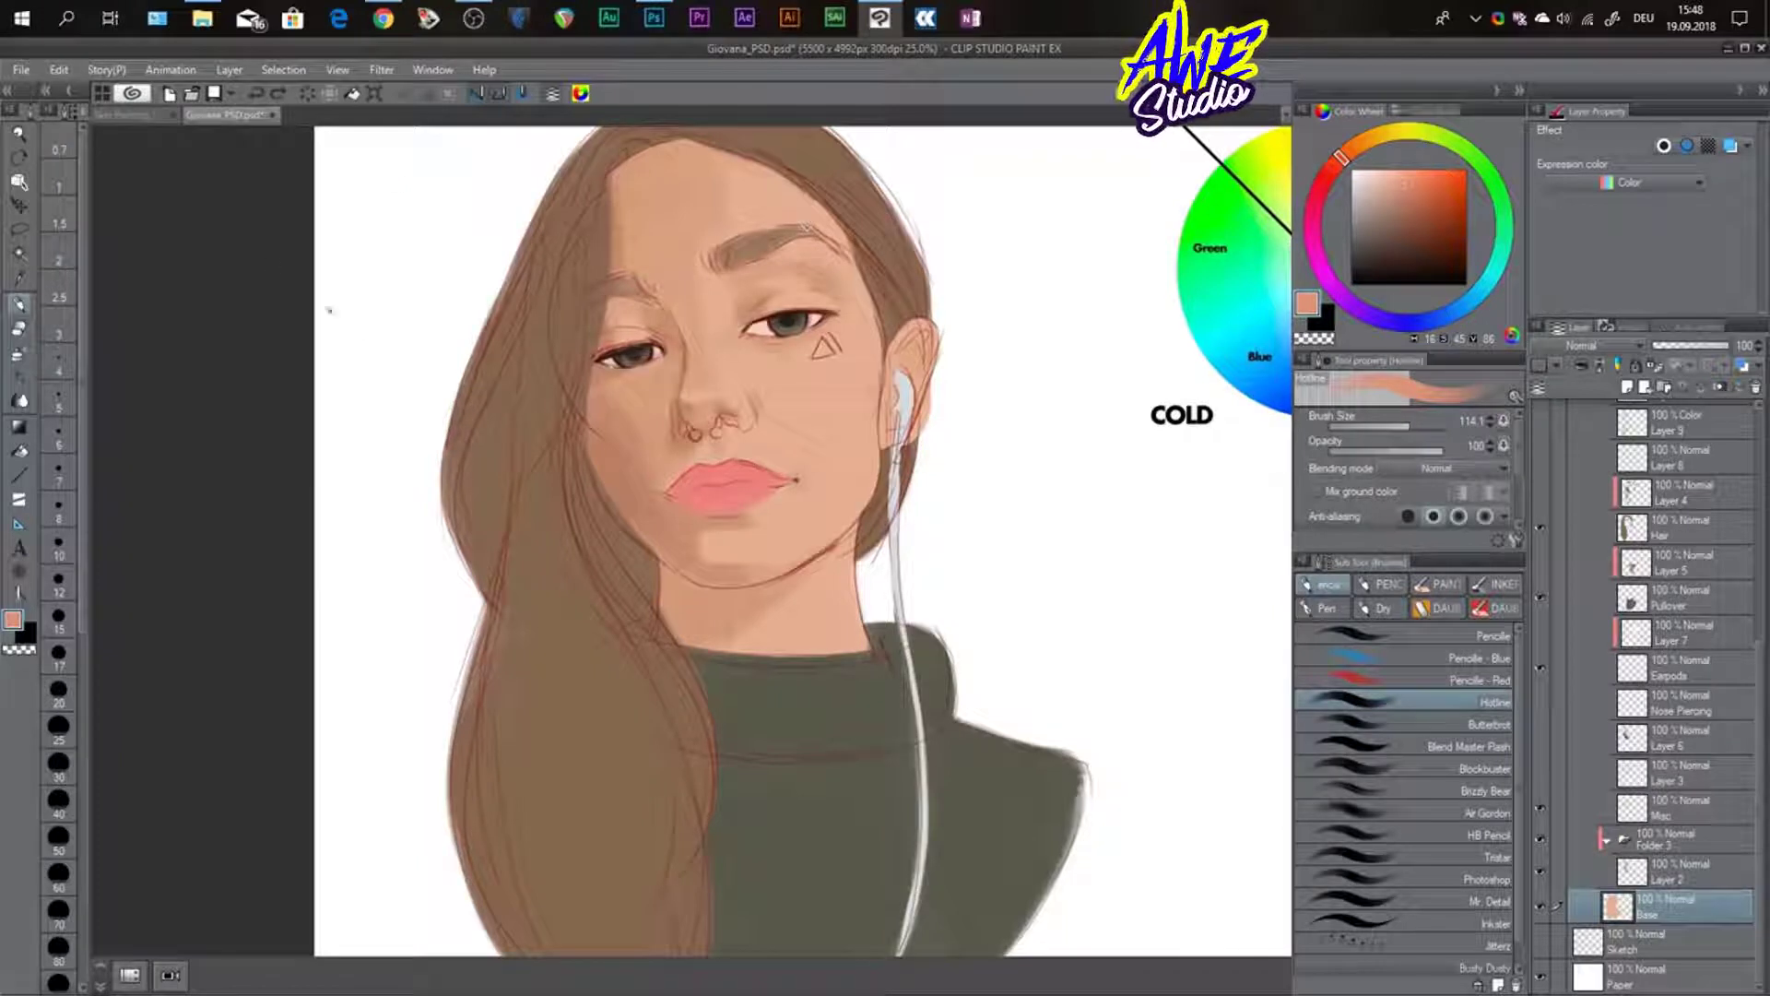
key(ctrl+0)
mouse_move(717, 459)
mouse_down()
mouse_move(896, 470)
mouse_move(889, 455)
mouse_up()
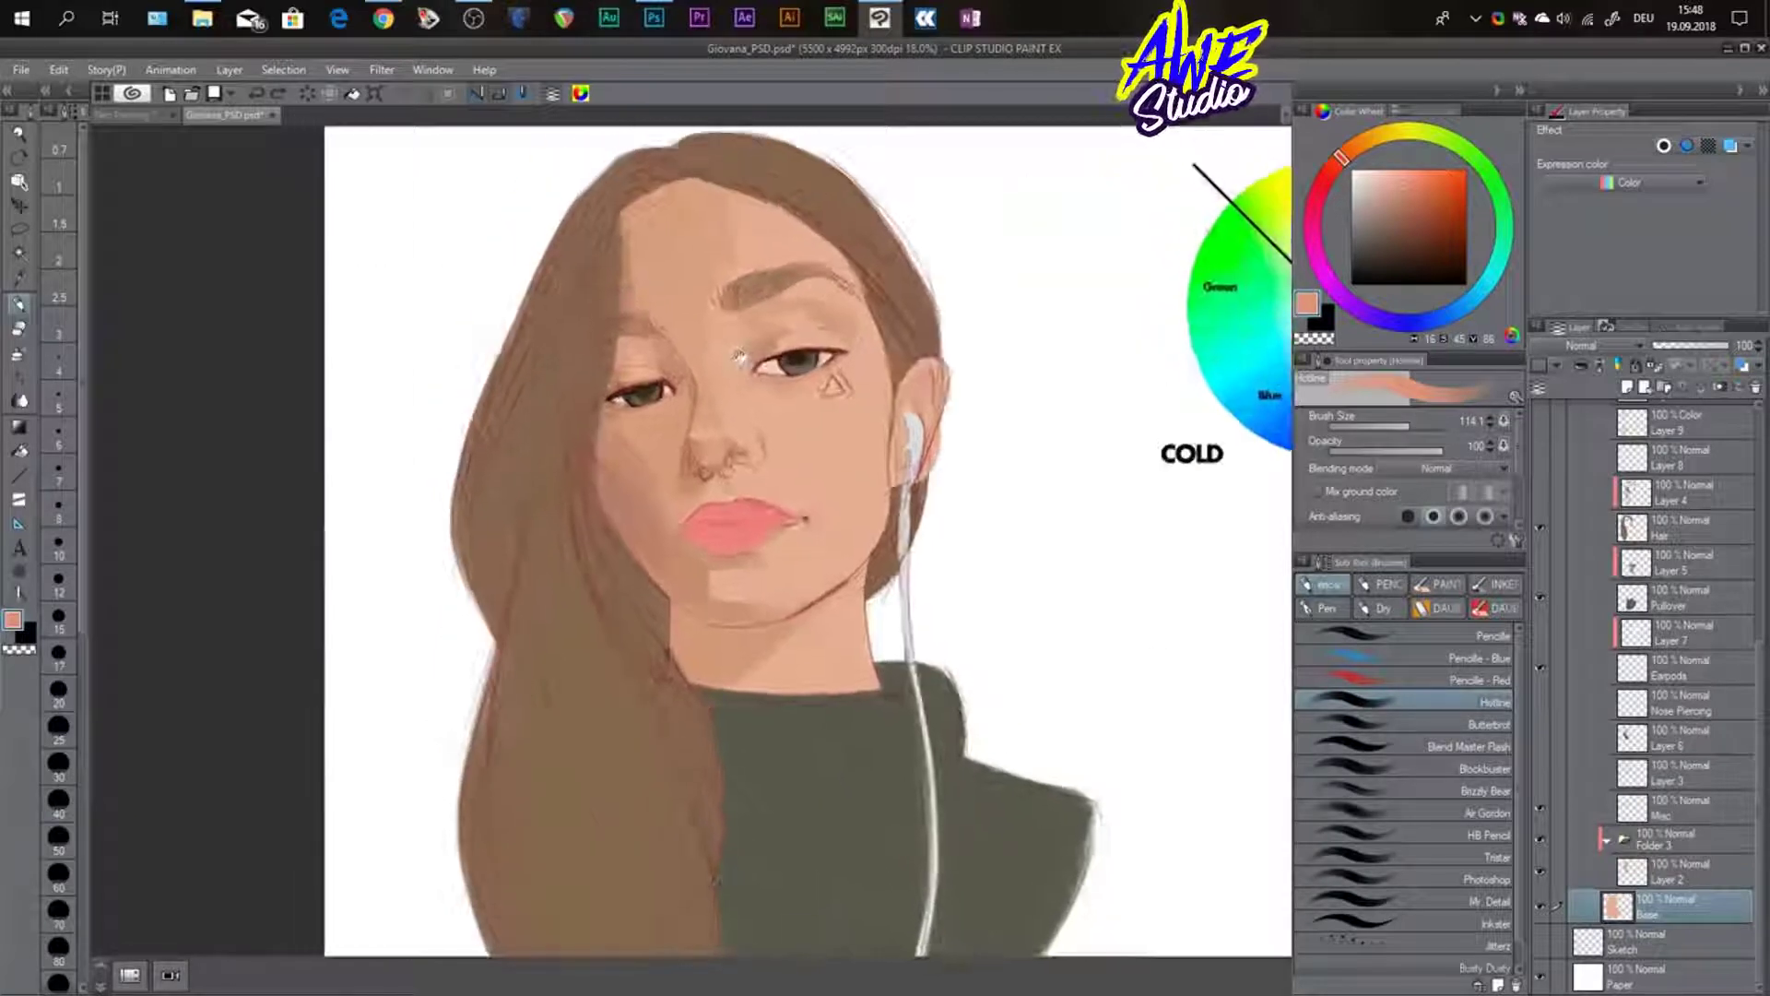
scroll(728, 424, up, 5)
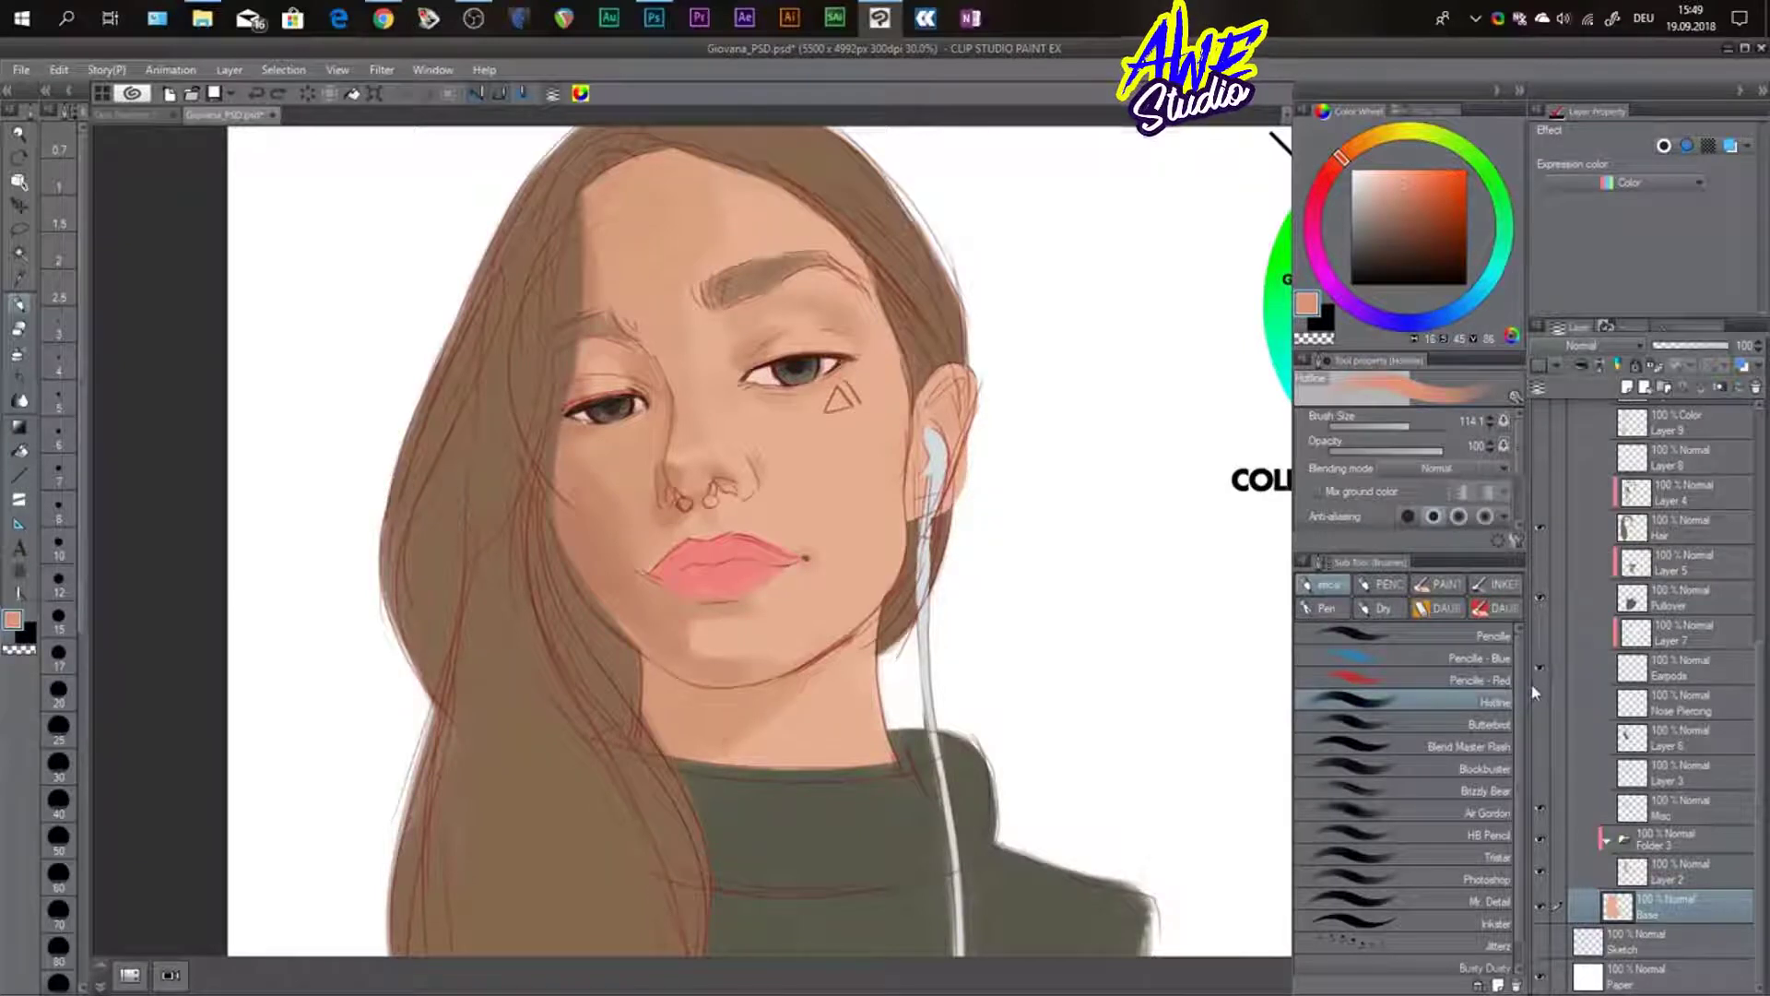
- Show Layer 3 with the added lip shading and face highlights, comparing the portrait with and without it
click(1541, 772)
click(1541, 773)
click(1542, 773)
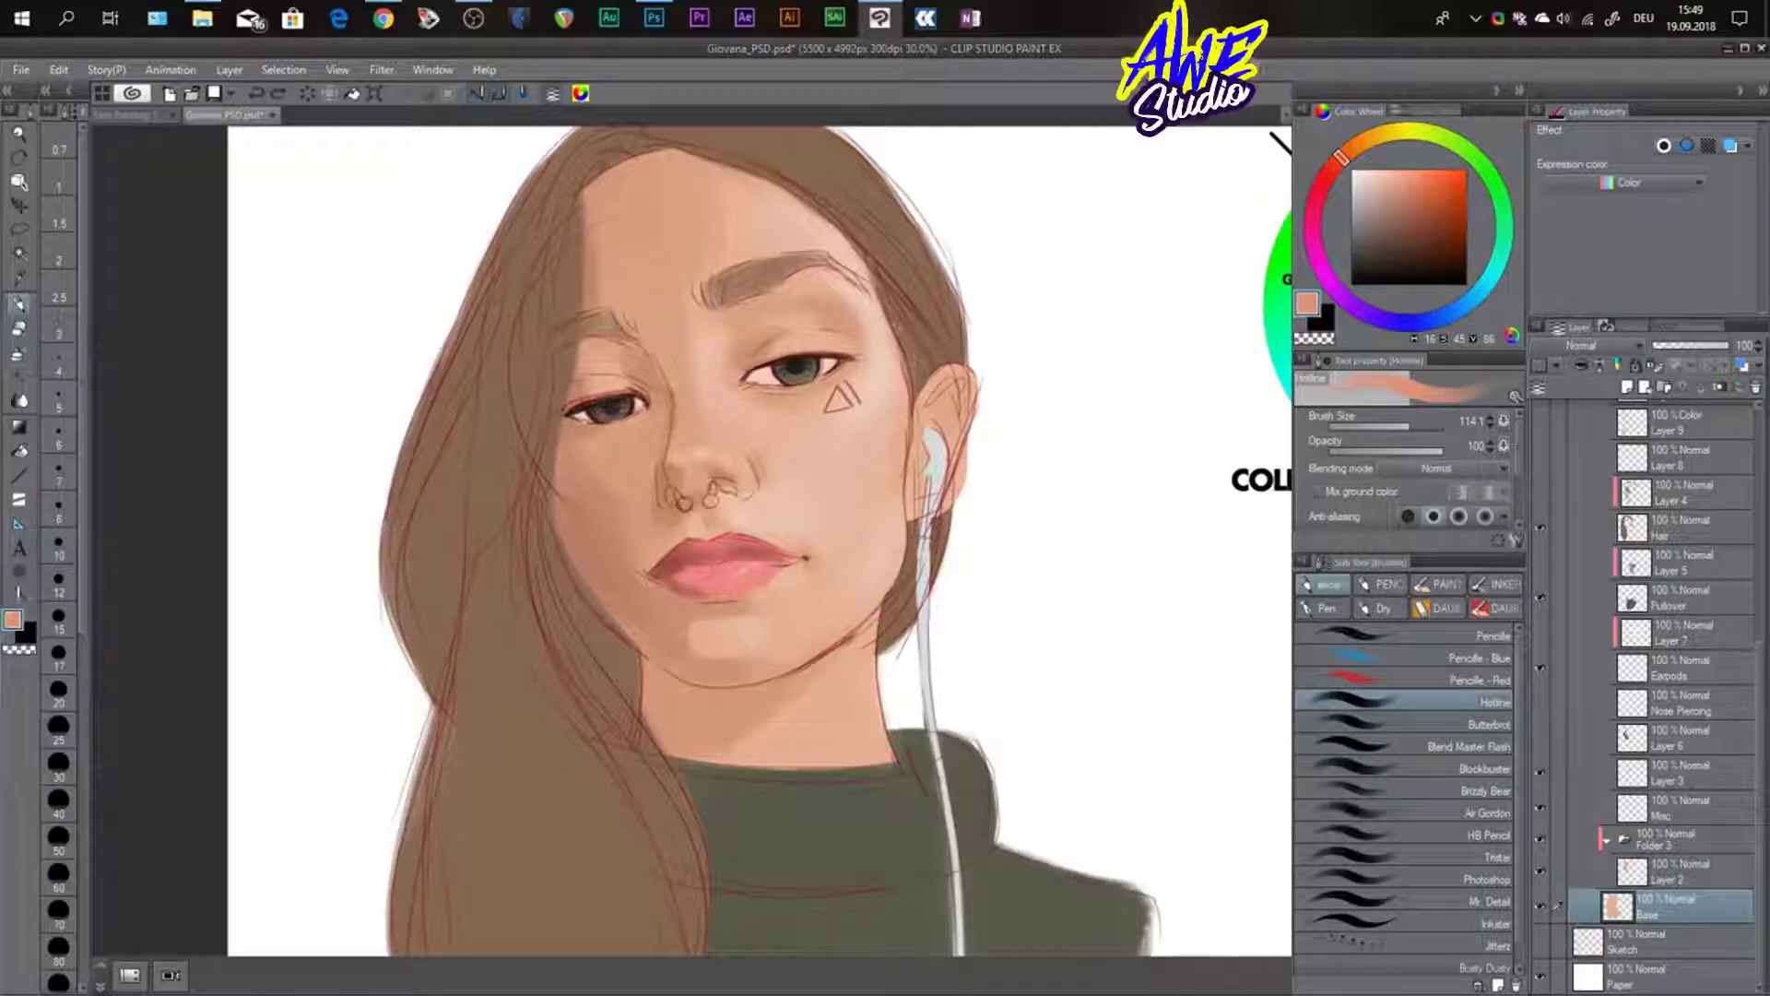
drag(885, 283, 849, 340)
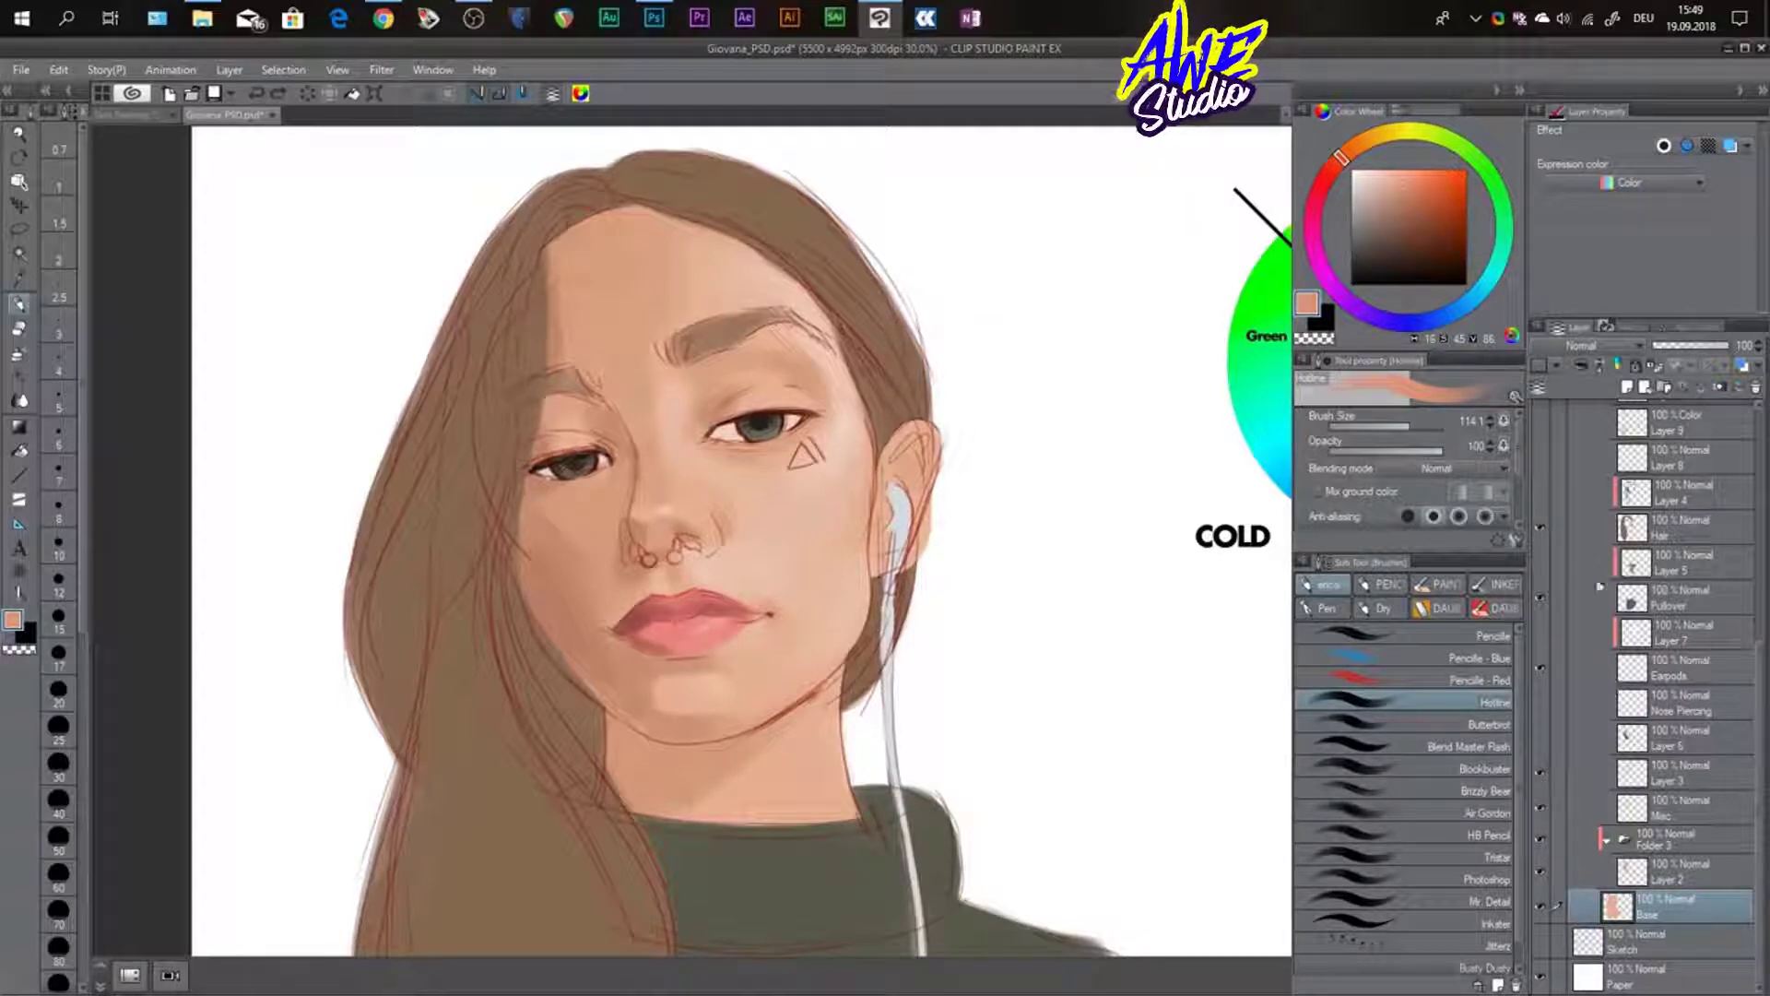
- Compare the portrait with and without the Layer 4 hair shading and the Layer 3 and Layer 2 face shading
click(1540, 496)
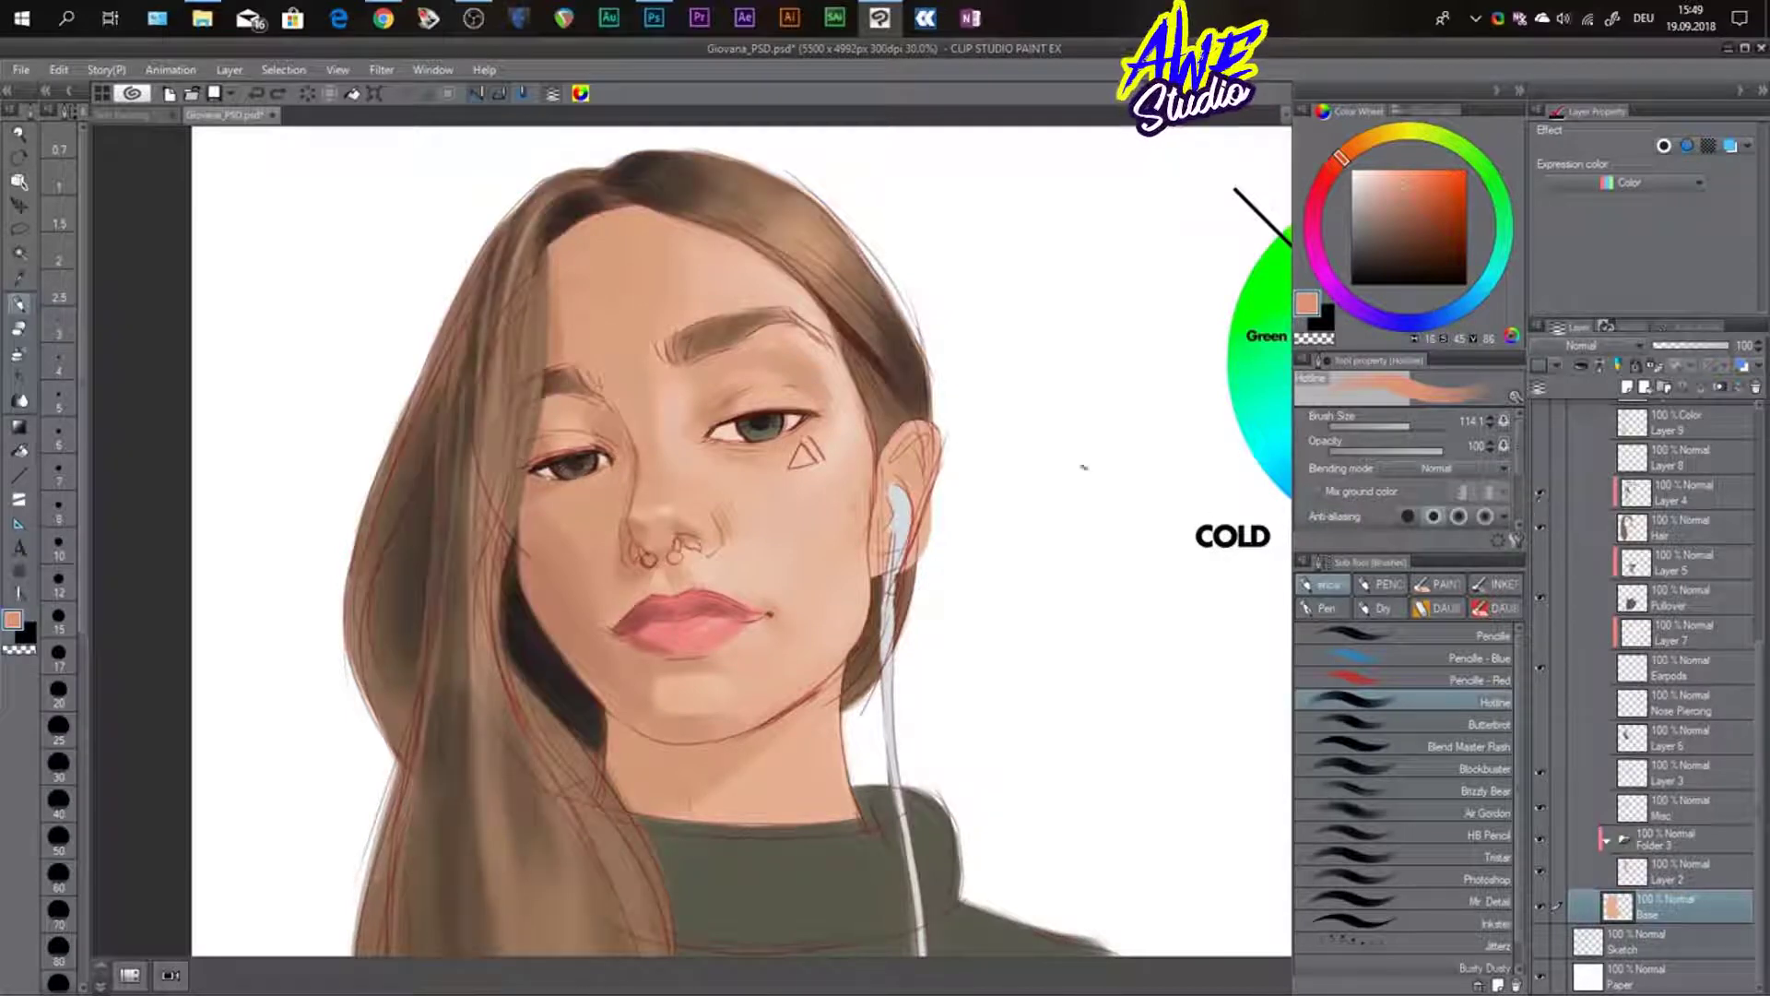
scroll(1040, 437, down, 4)
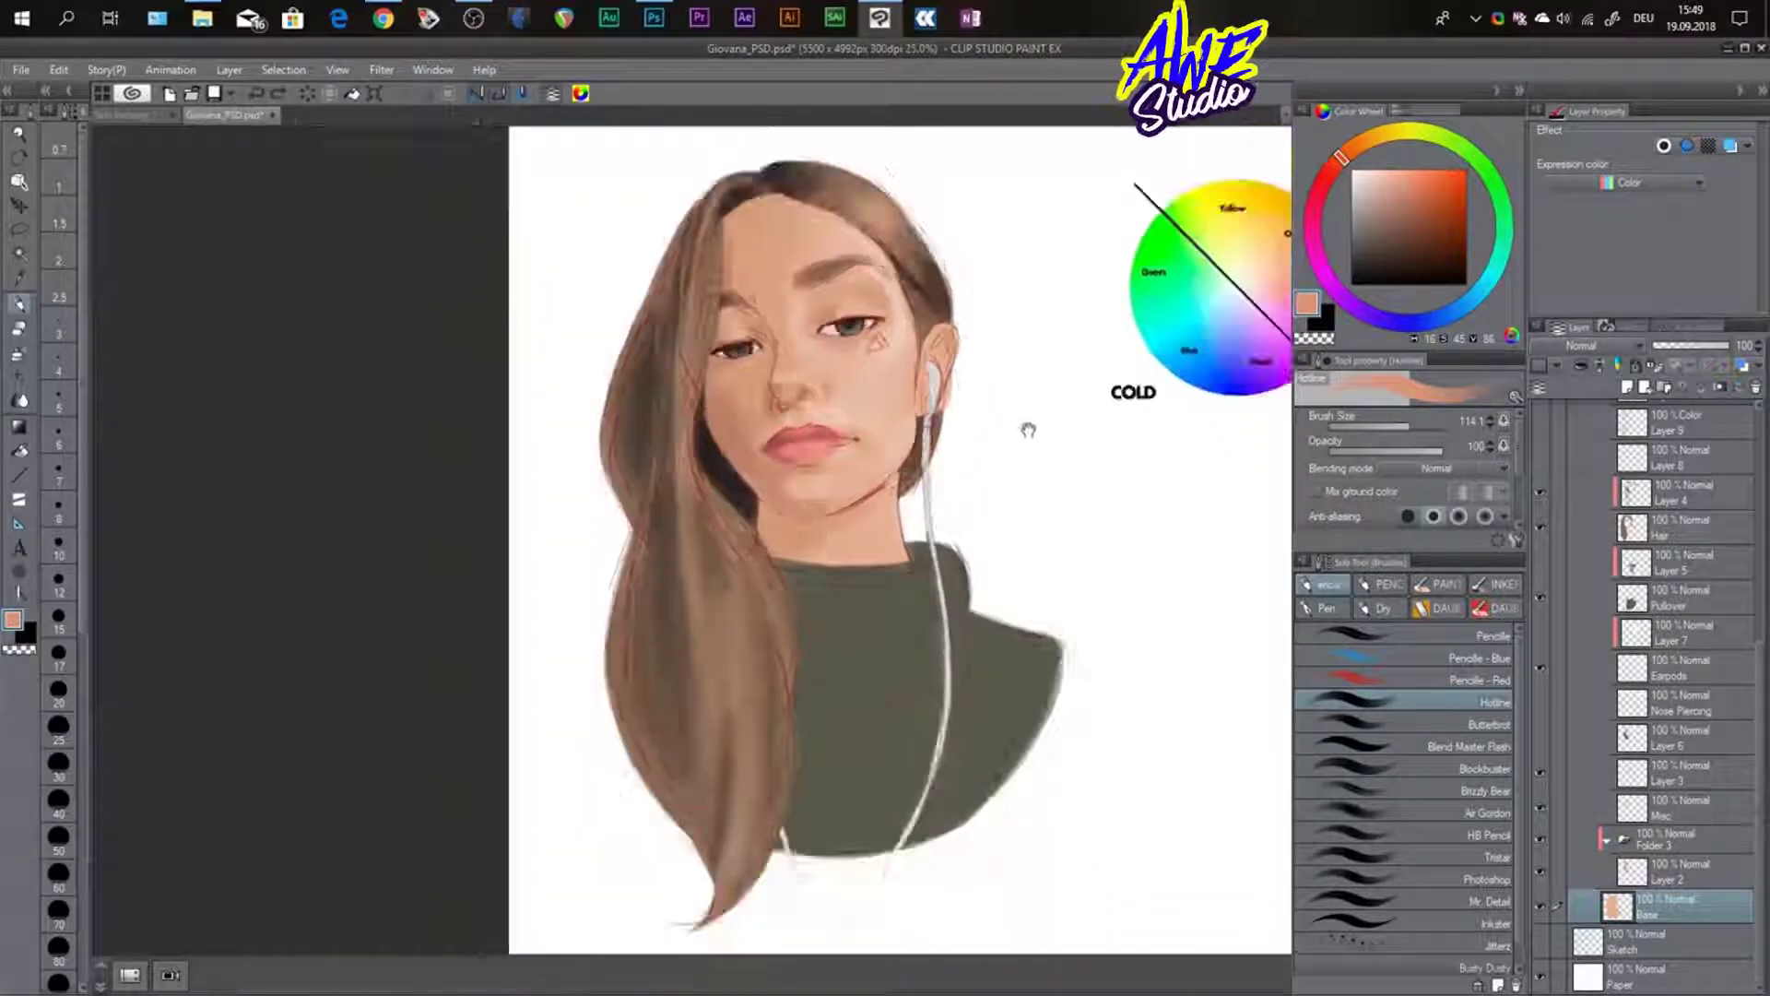
click(1540, 498)
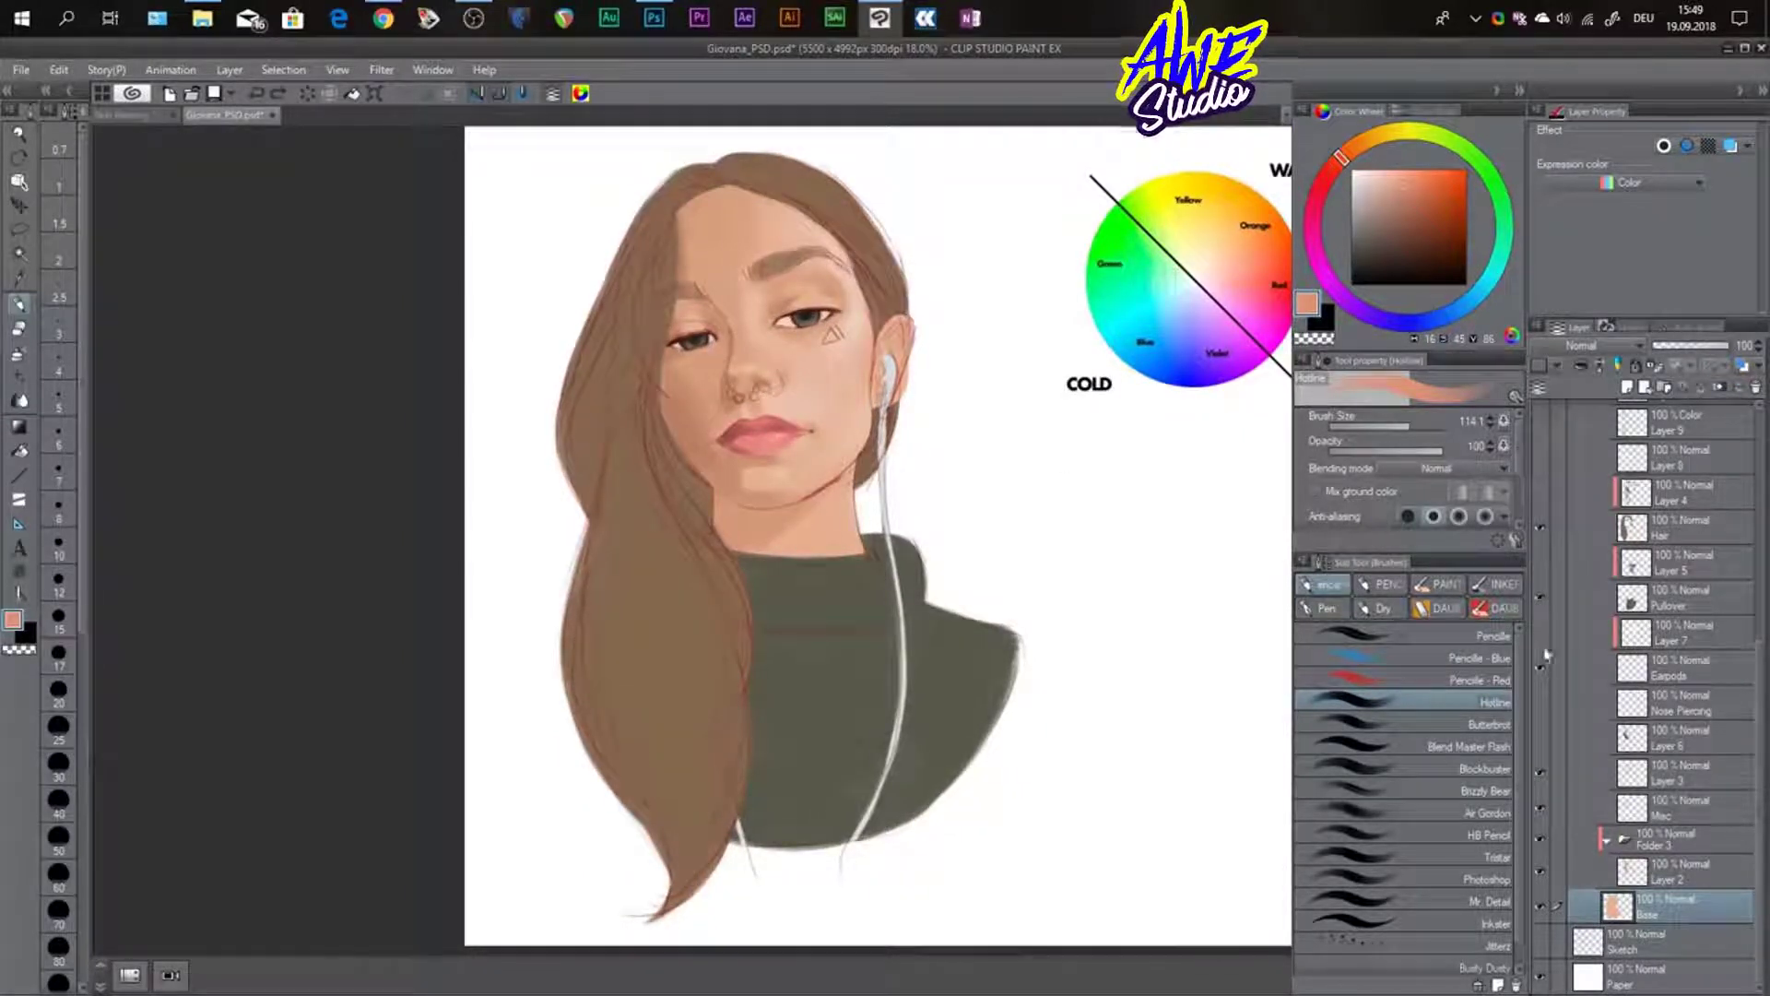
click(1540, 772)
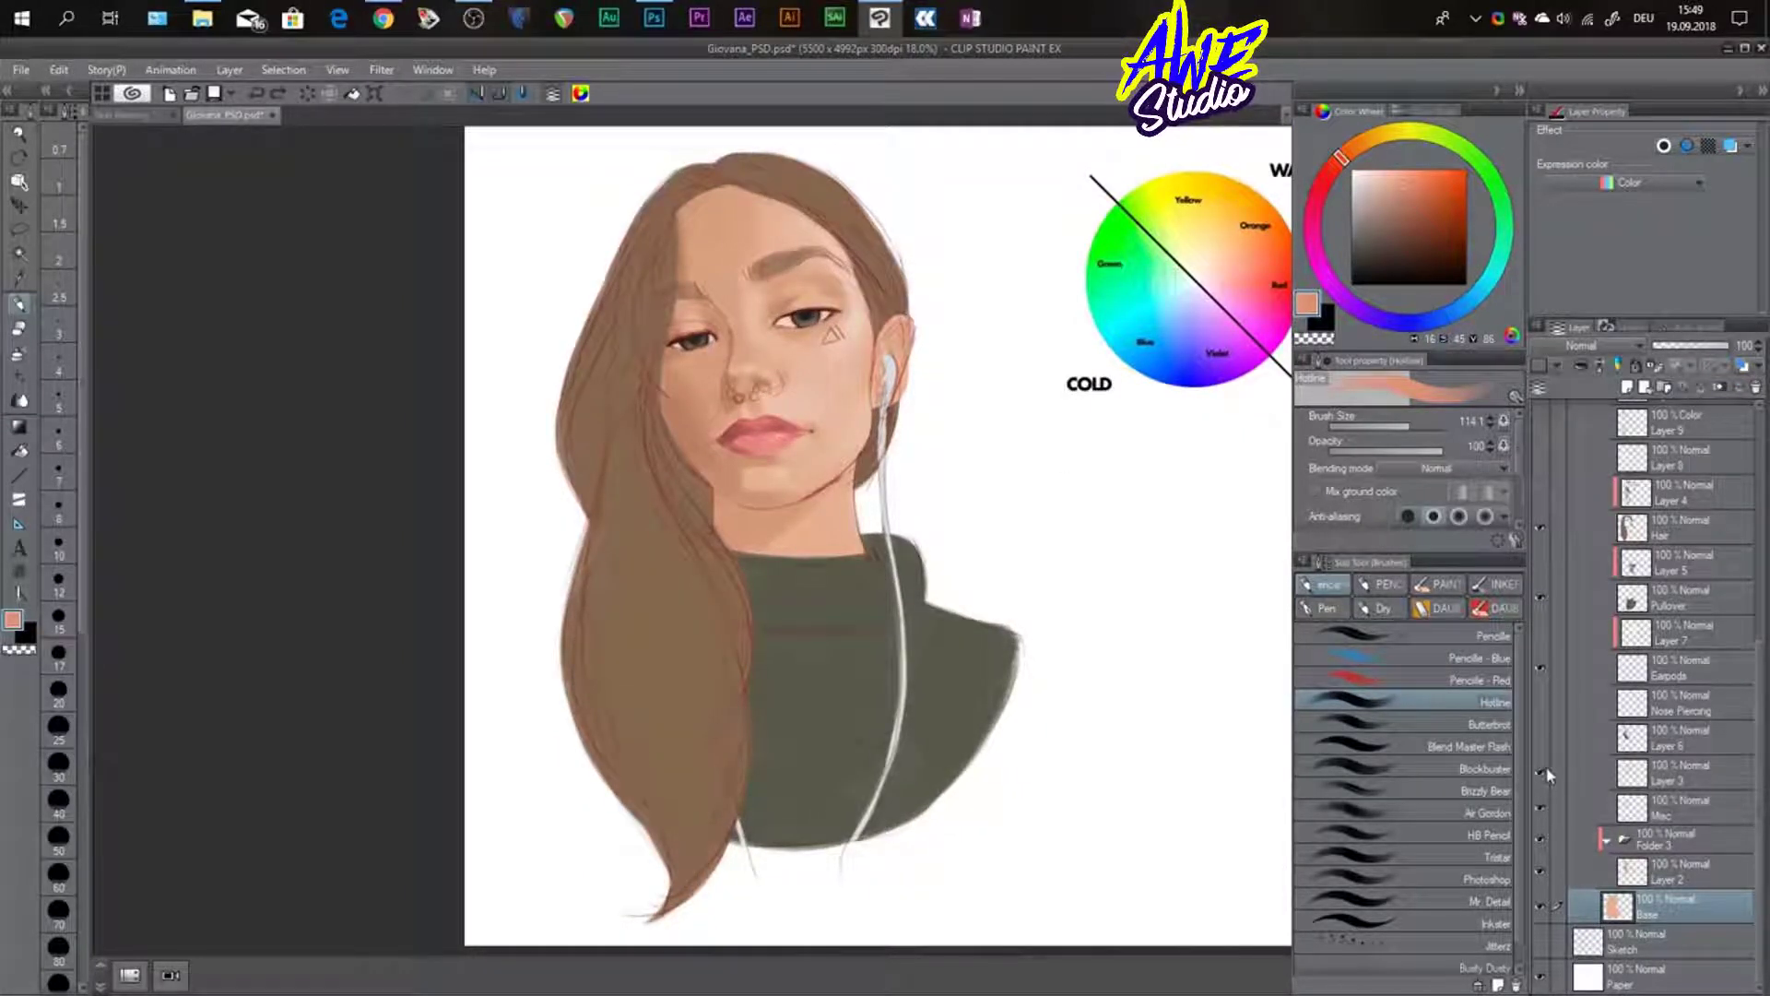
click(1538, 871)
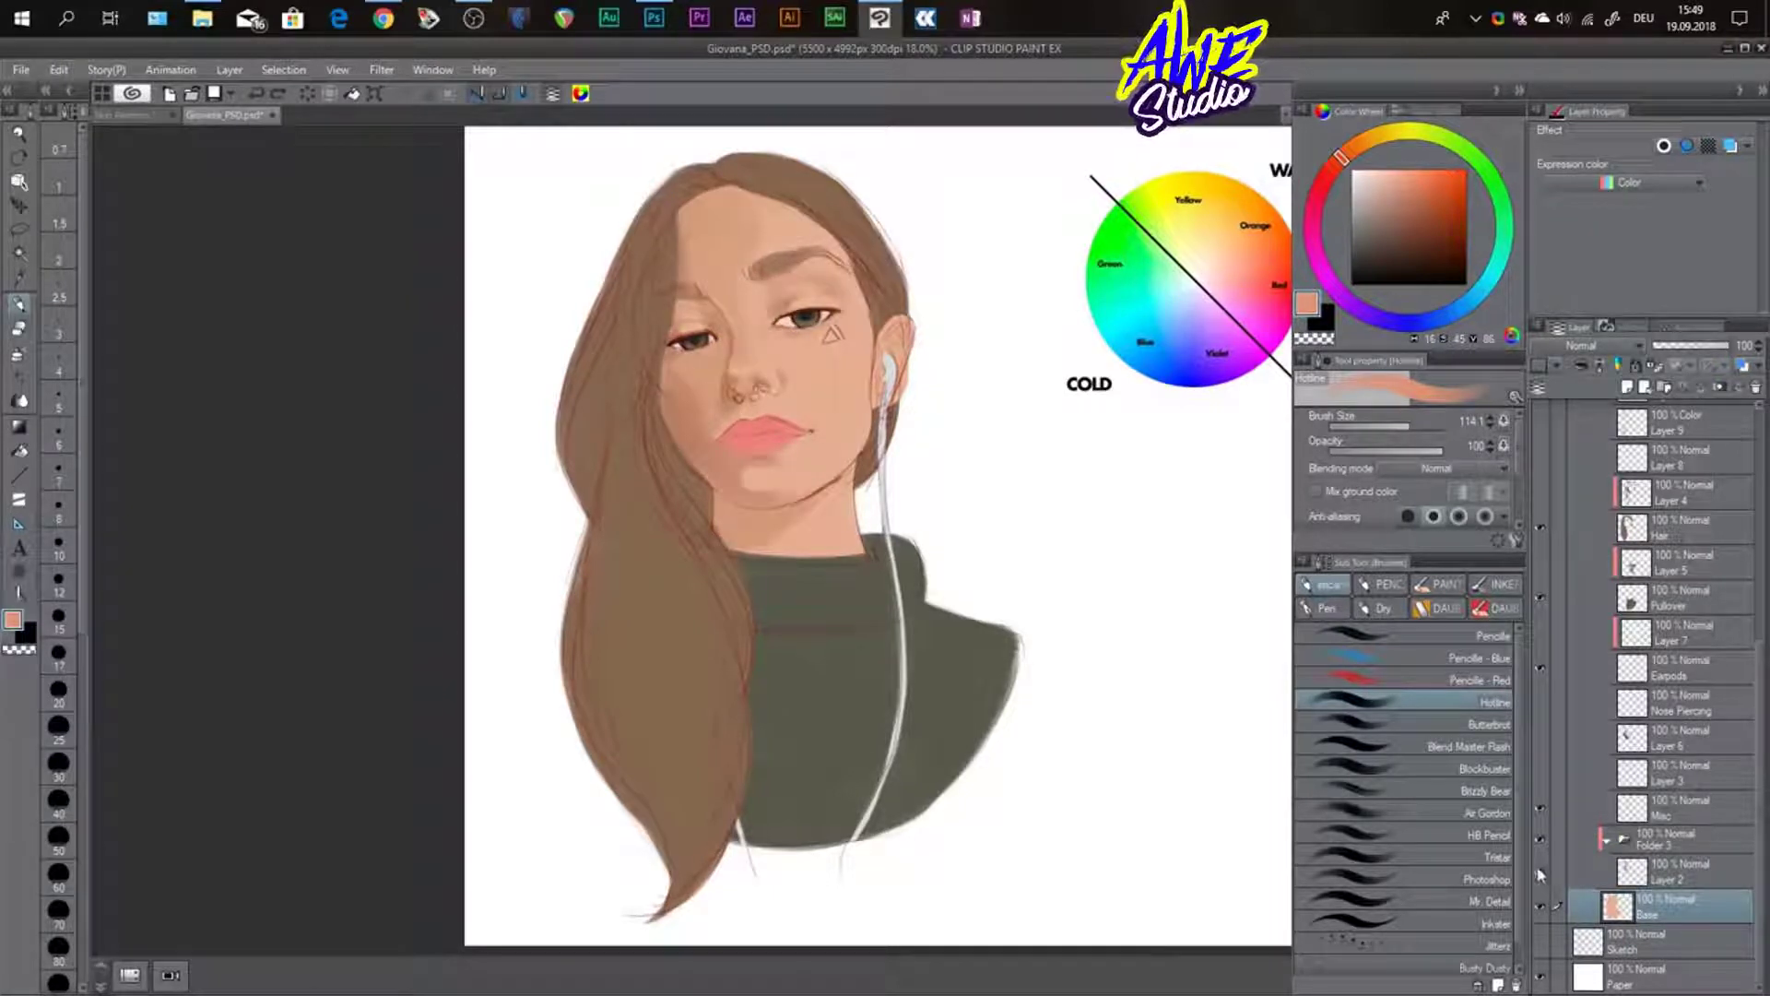
click(1539, 773)
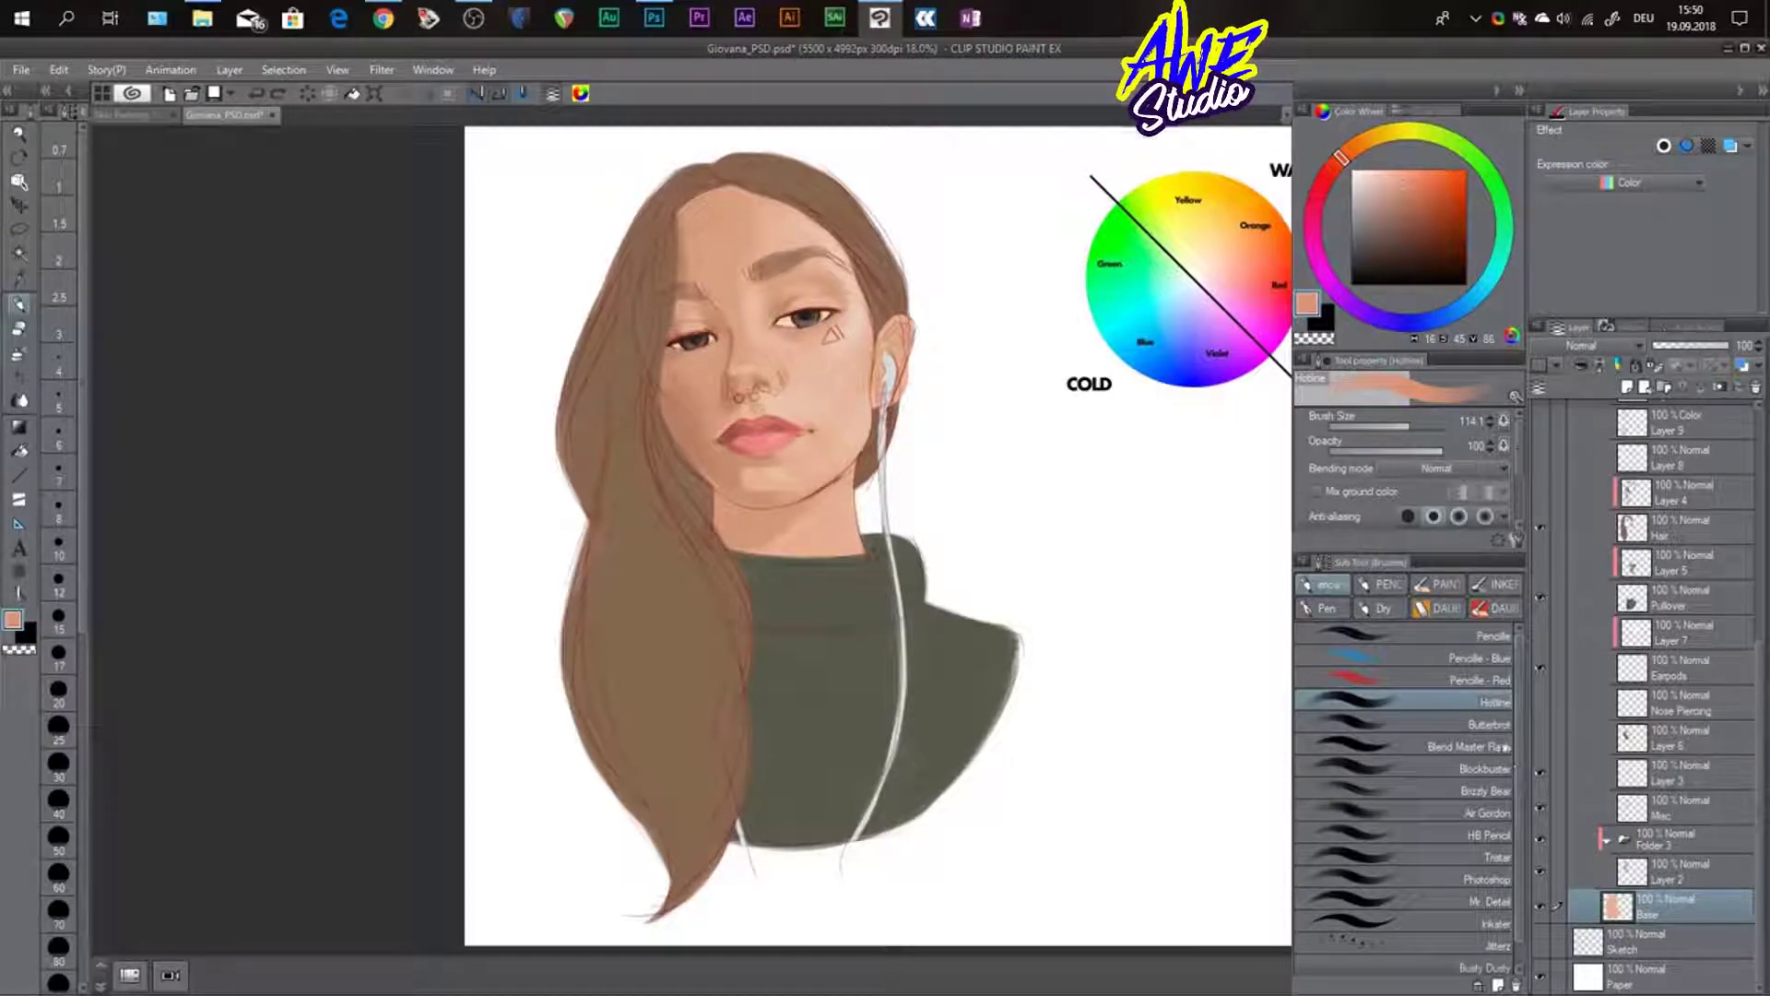
- Show the hair and pullover shading on Layers 4 and 5, and swap the Sketch Copy 2 lines for the Multiply Sketch Copy layer
click(1541, 493)
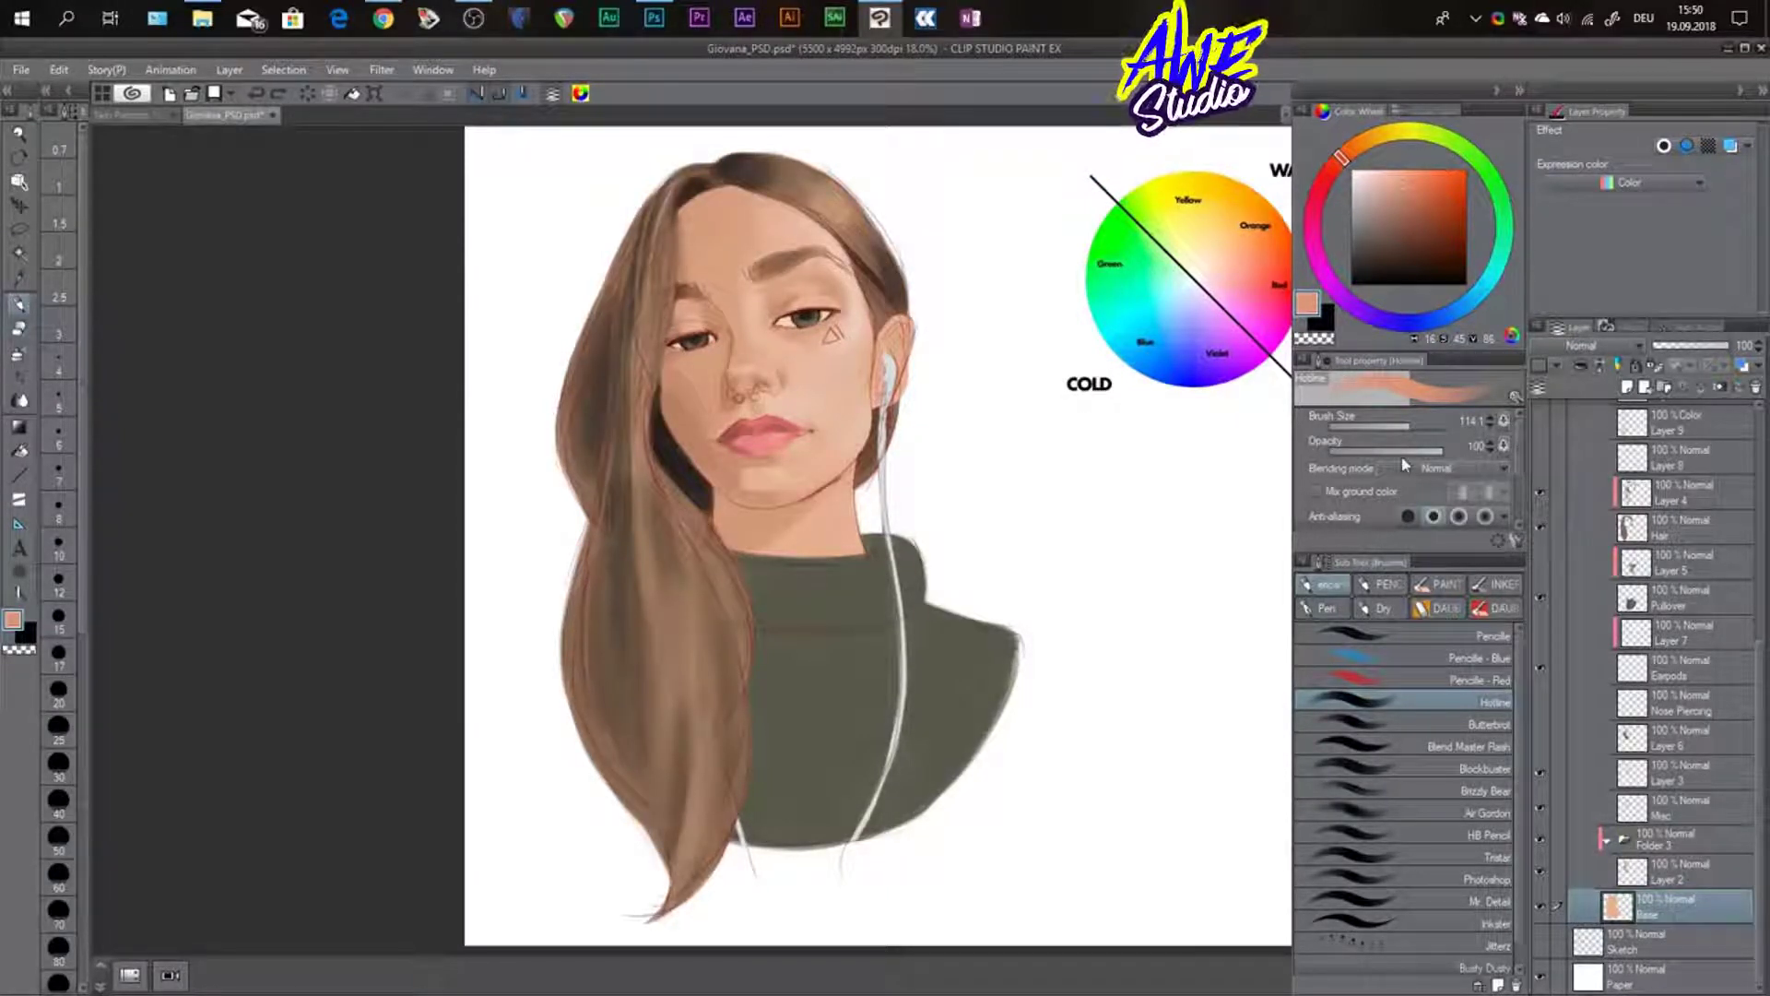
scroll(756, 329, up, 2)
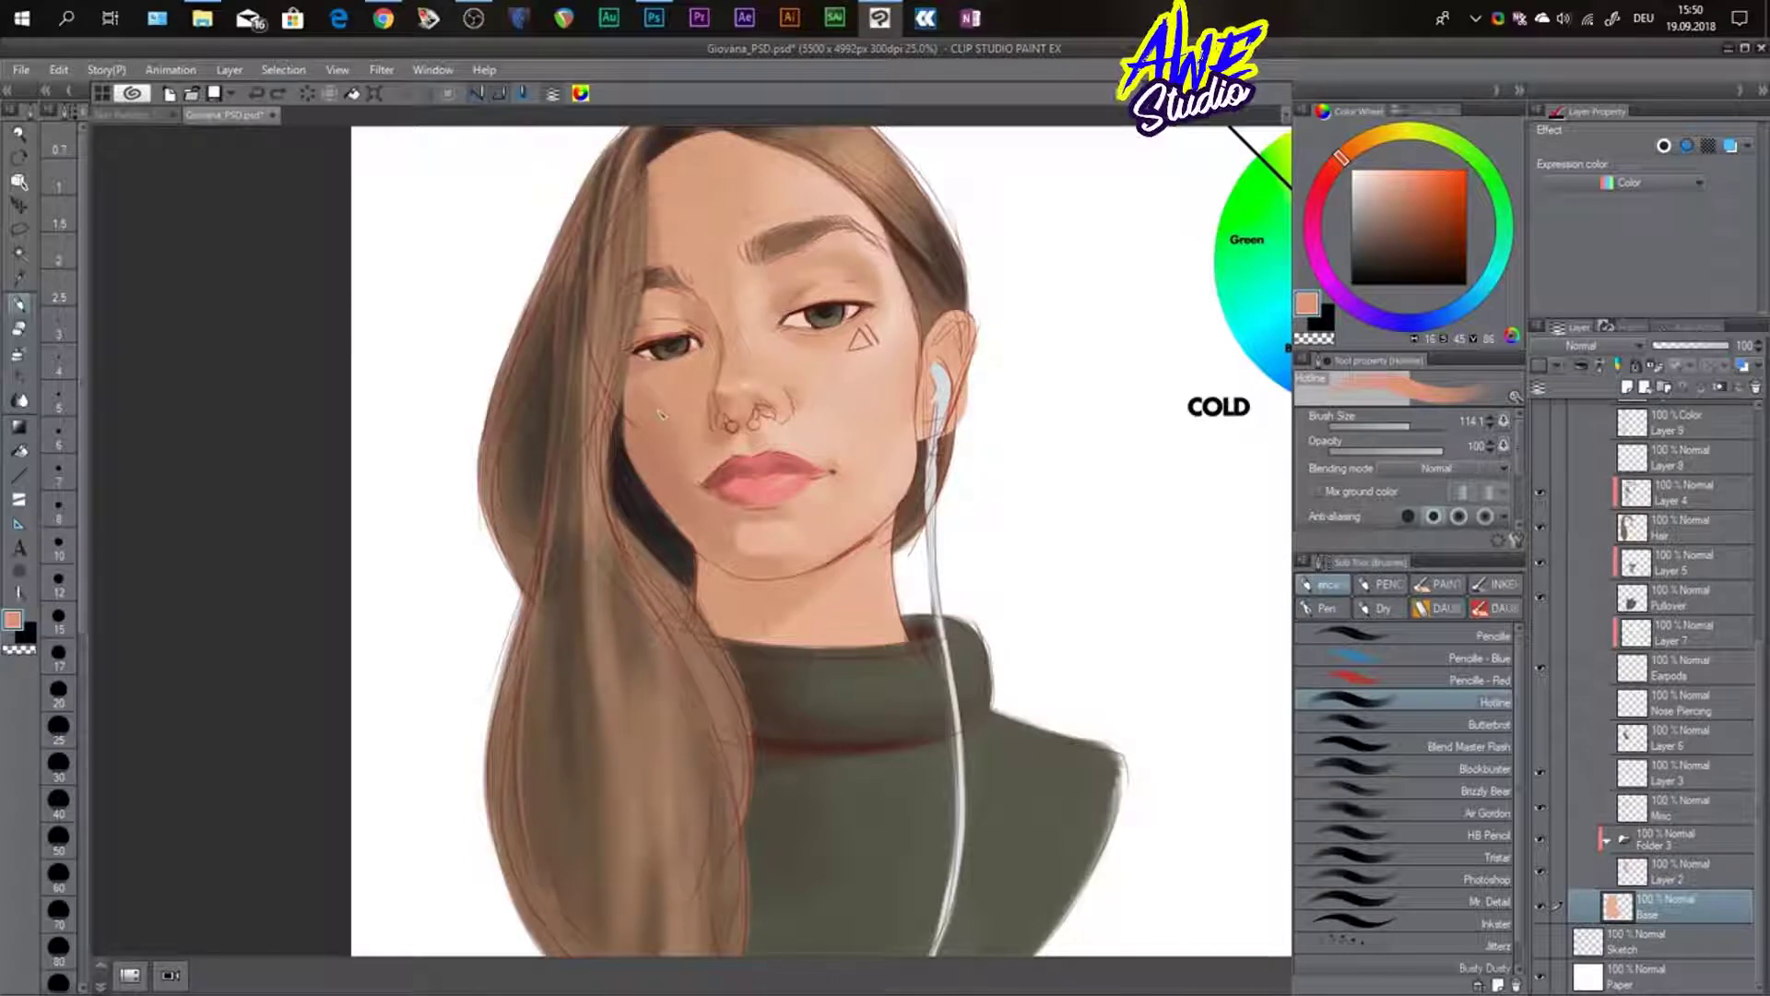
scroll(1739, 512, up, 5)
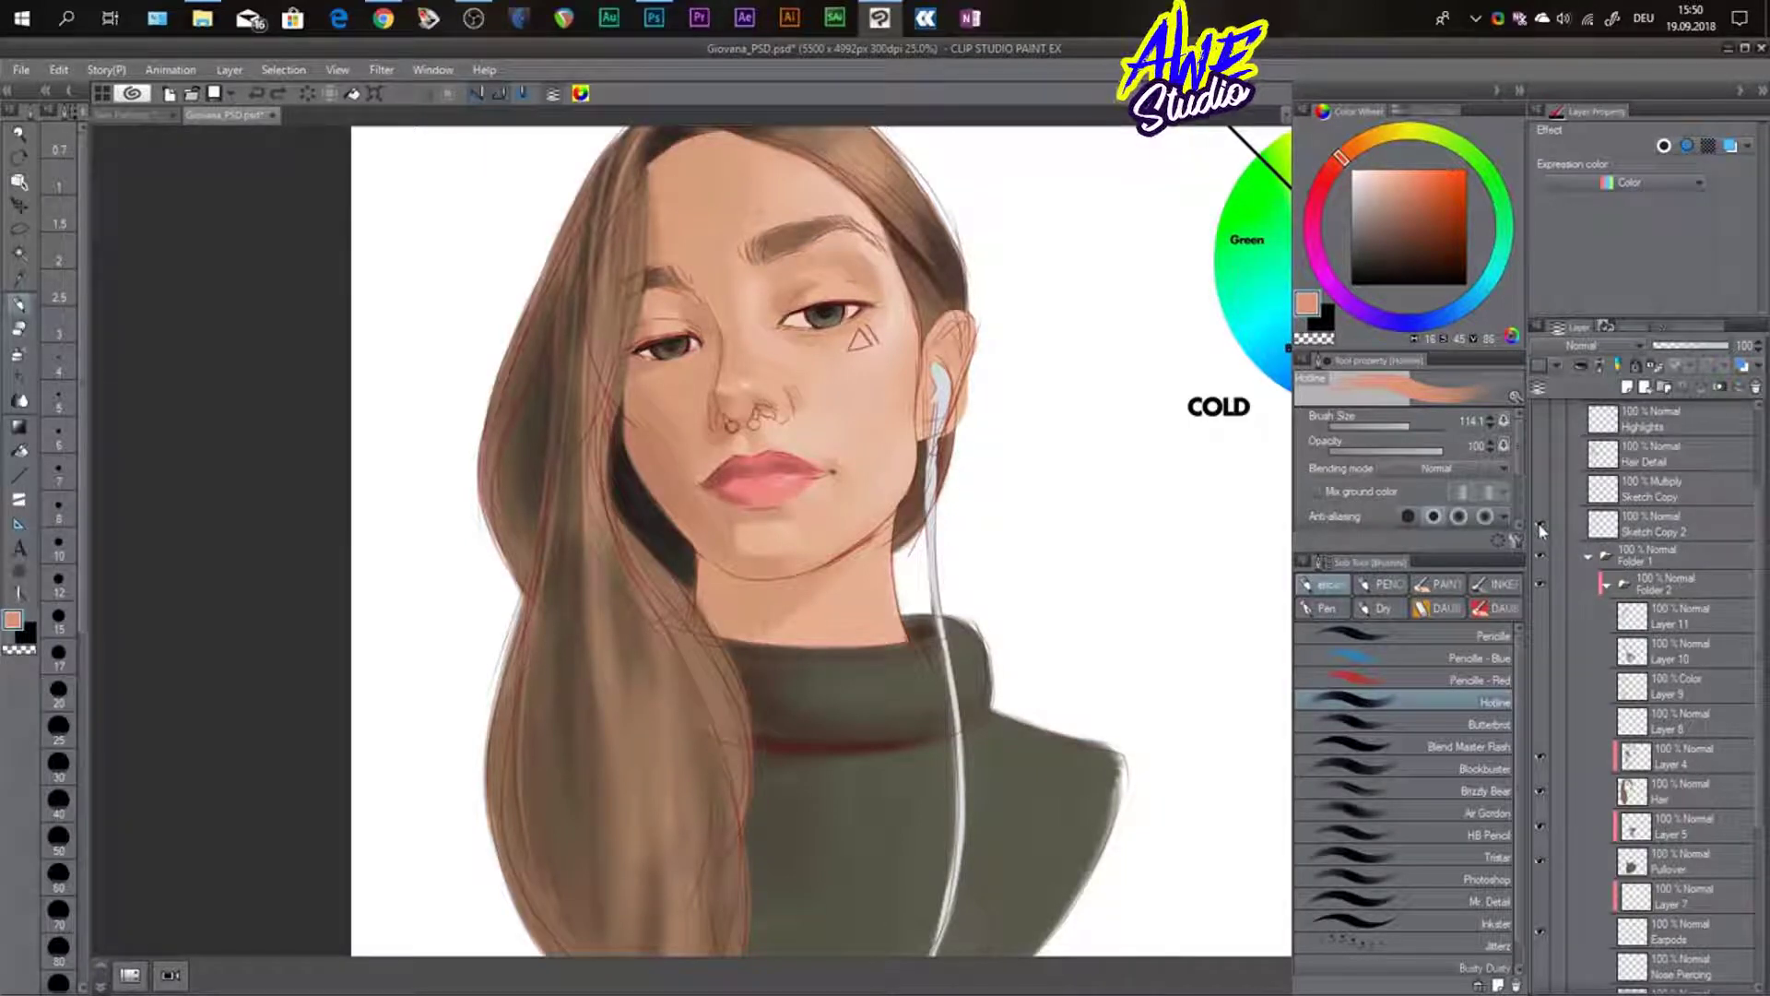
click(1541, 525)
click(1539, 493)
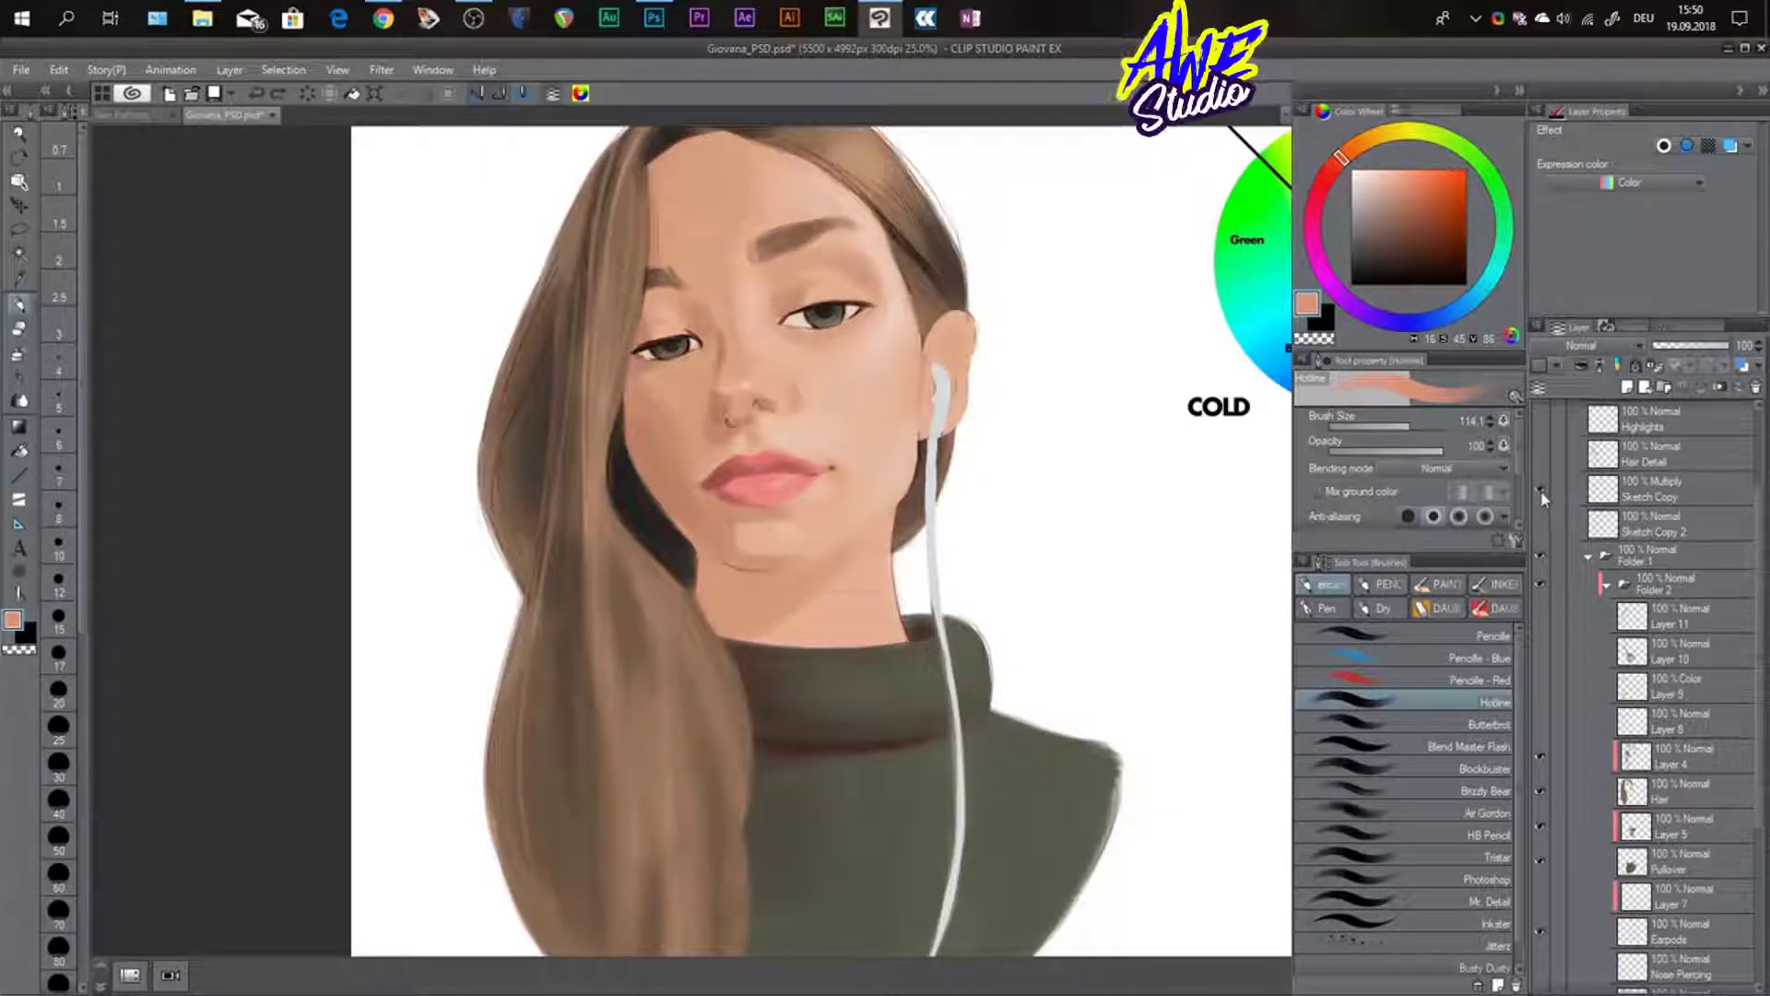
key(ctrl+minus)
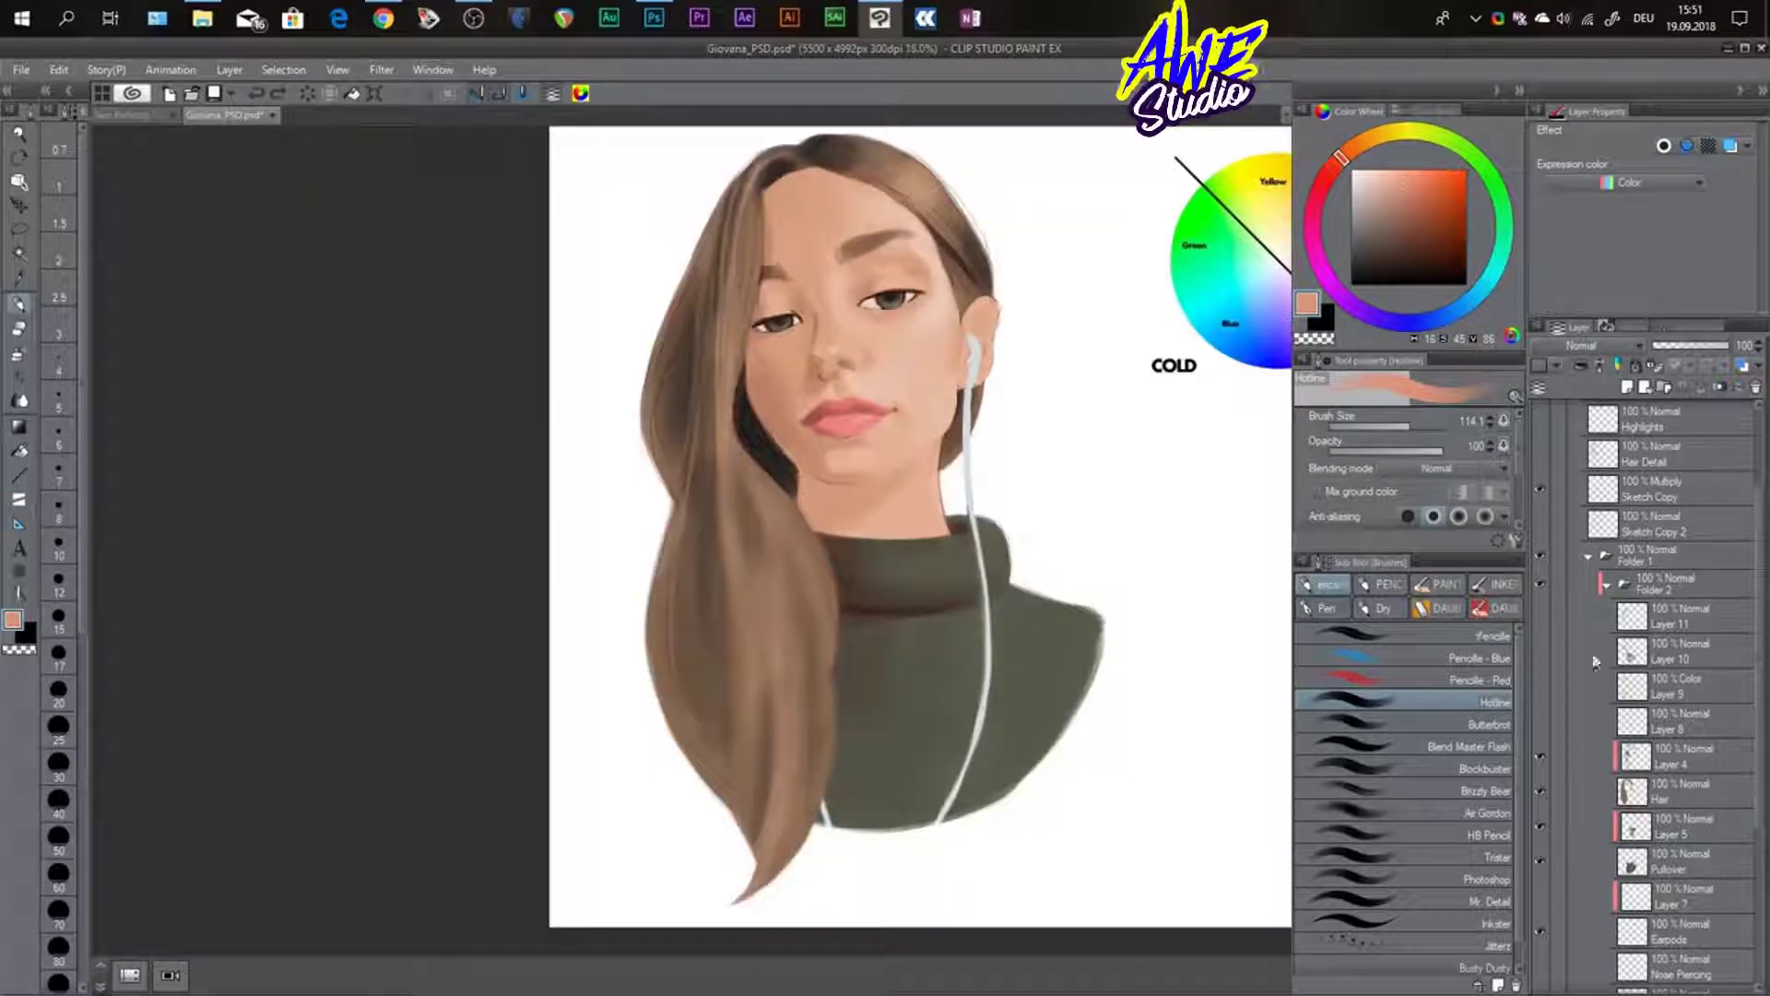
- Show Layer 8 with the nose ring, switching its visibility repeatedly to compare the portrait with and without it
click(1539, 722)
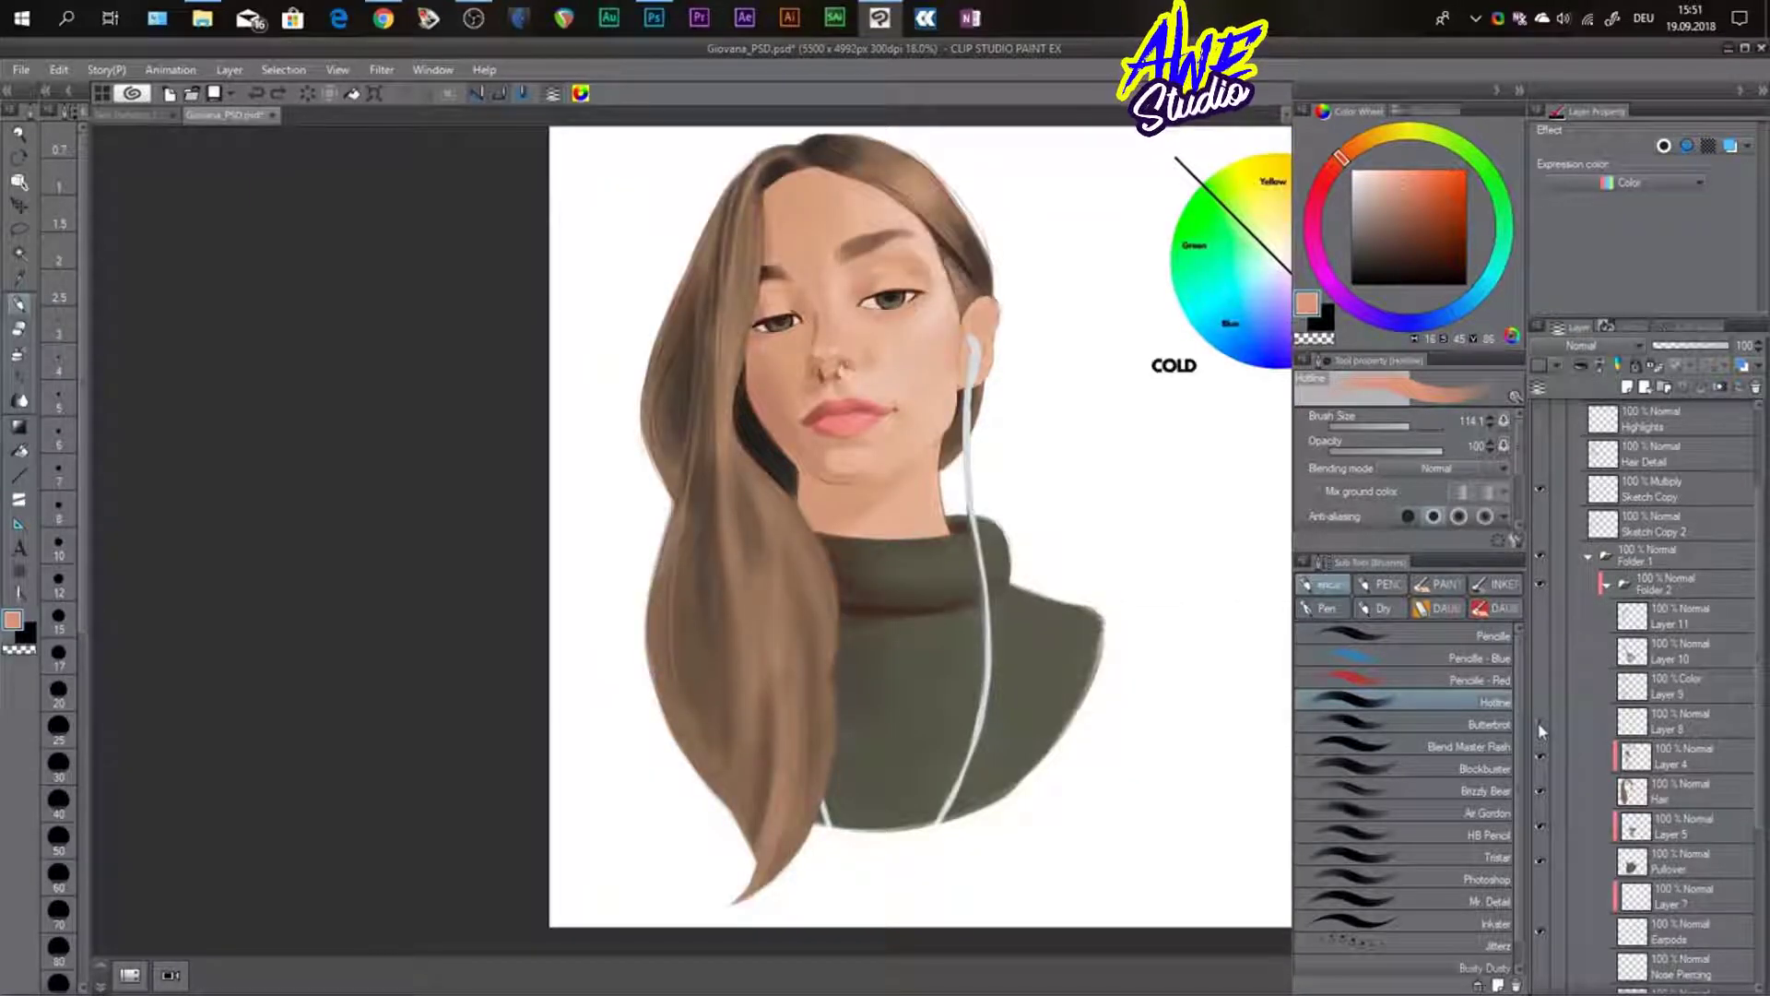
click(1539, 724)
click(1539, 724)
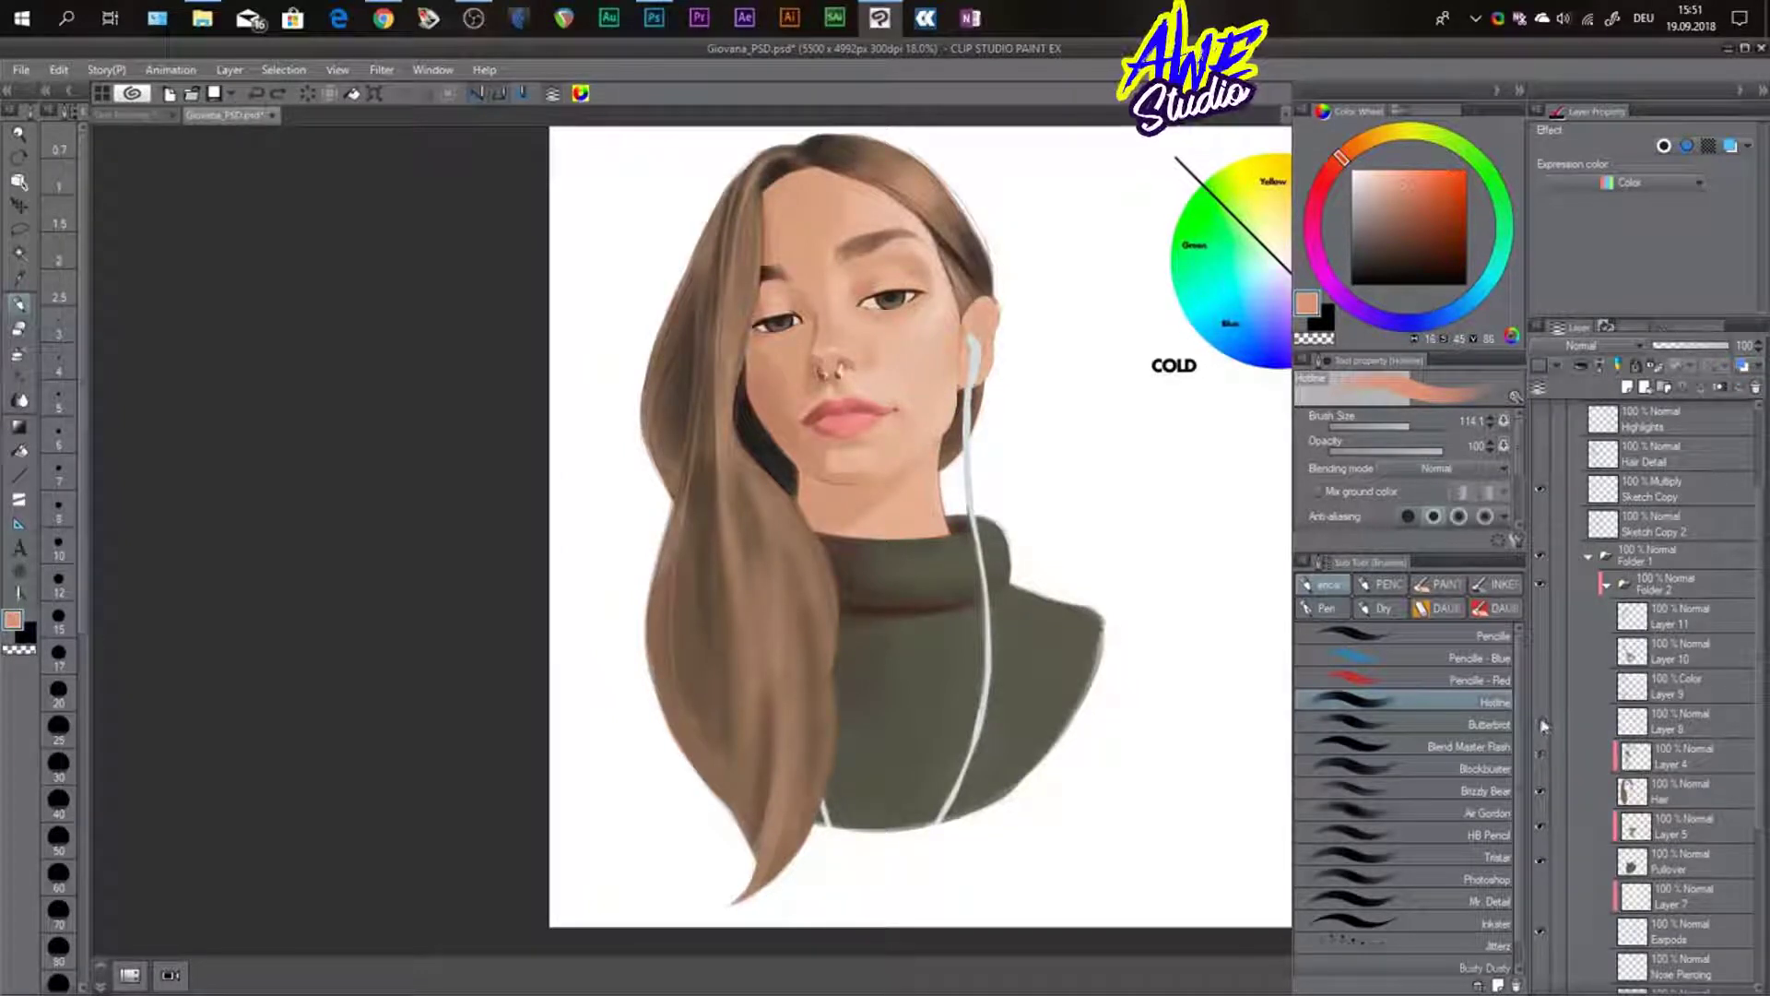
click(1539, 724)
click(1540, 725)
click(1539, 723)
click(1537, 730)
- Show the Color-mode Layer 9 with the warmer skin and hair tints, comparing the portrait with and without it
click(1538, 690)
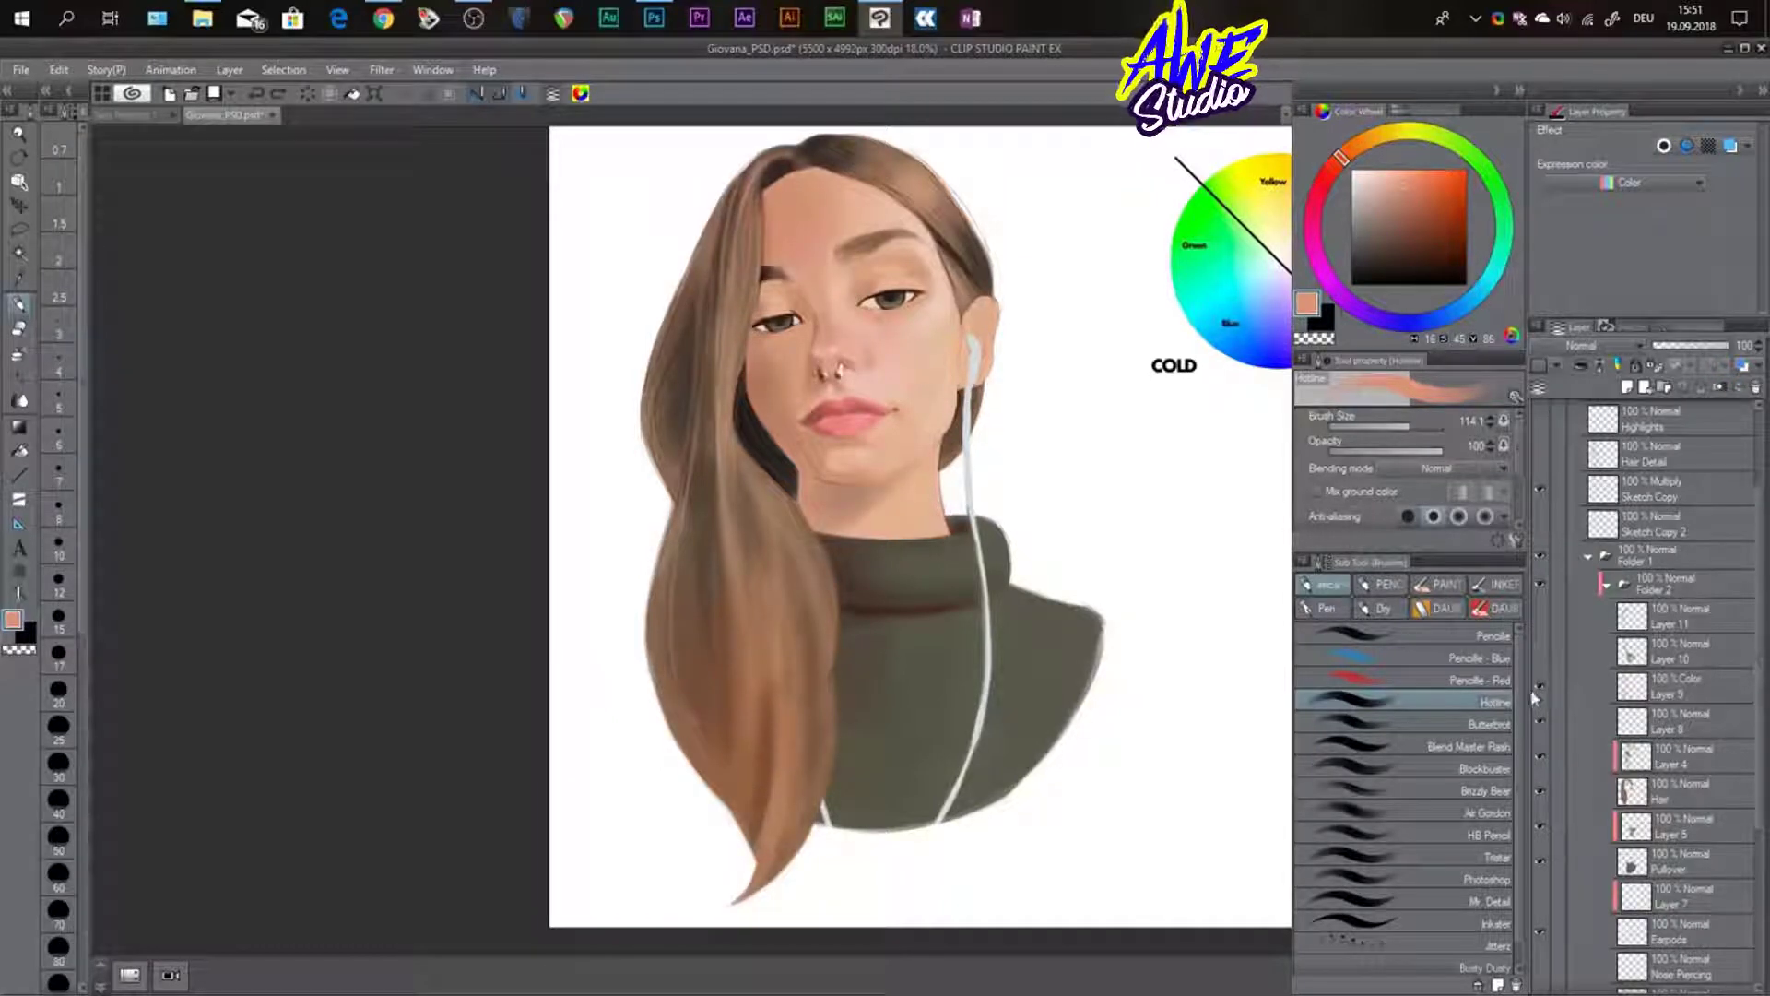
click(1538, 690)
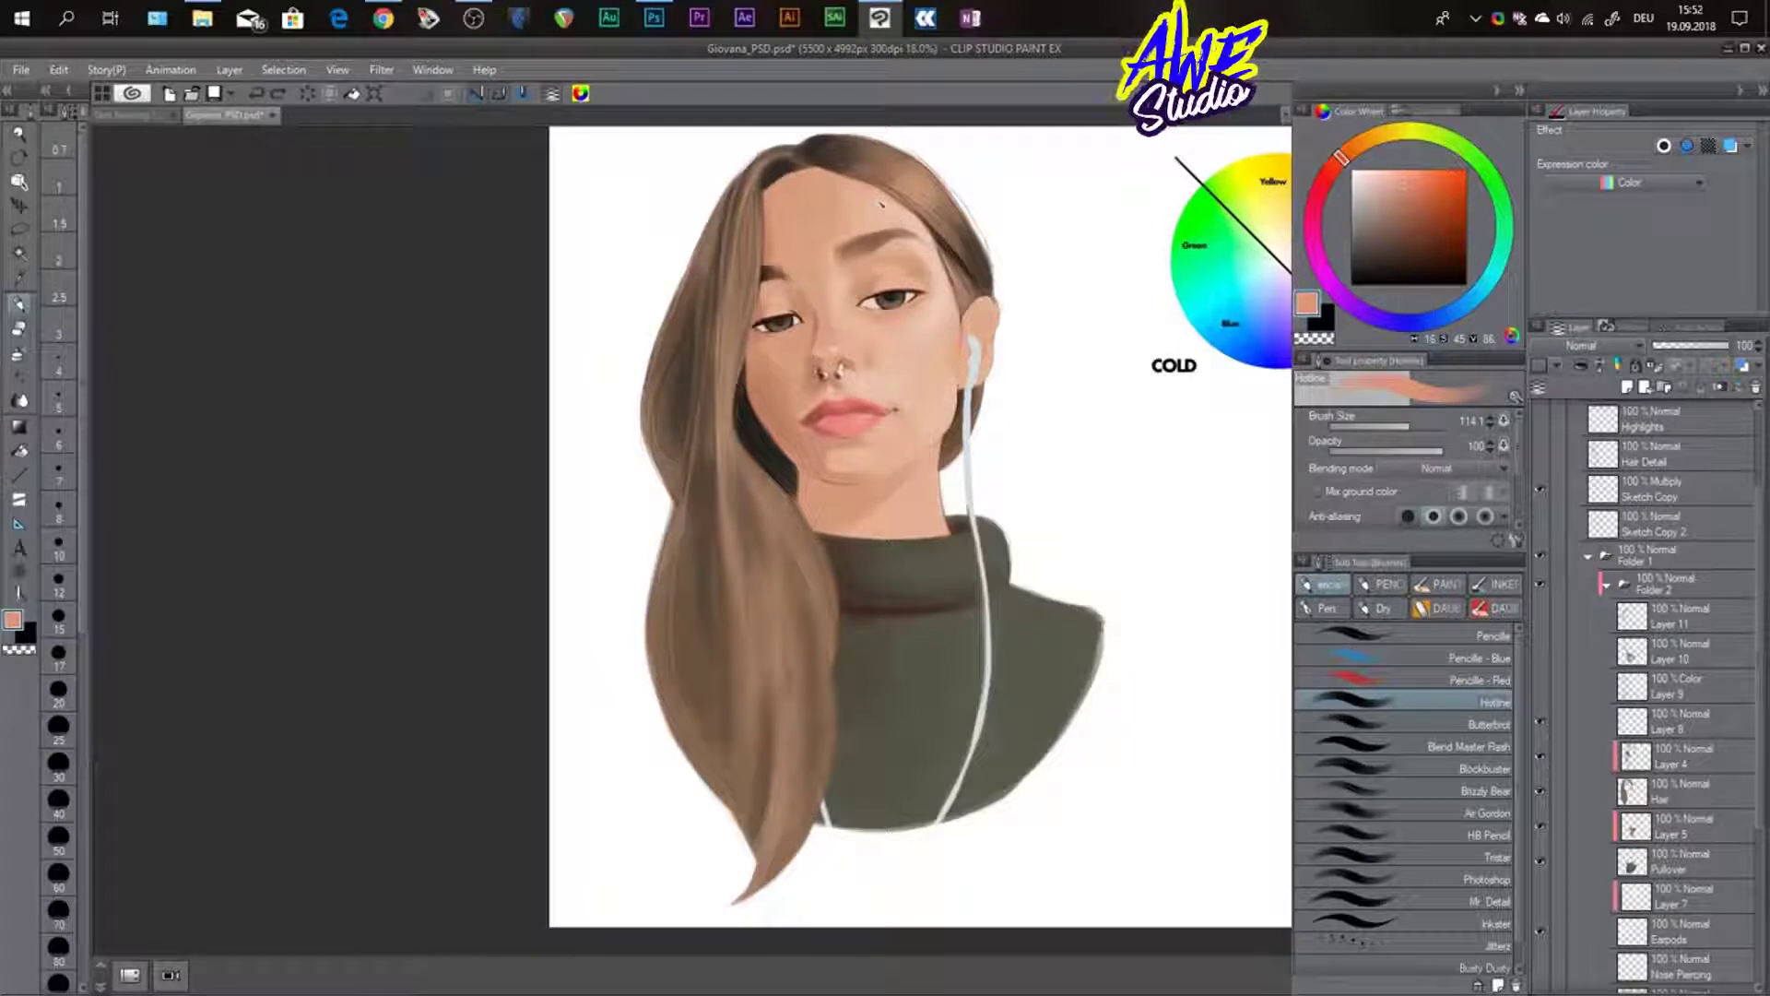
click(1539, 688)
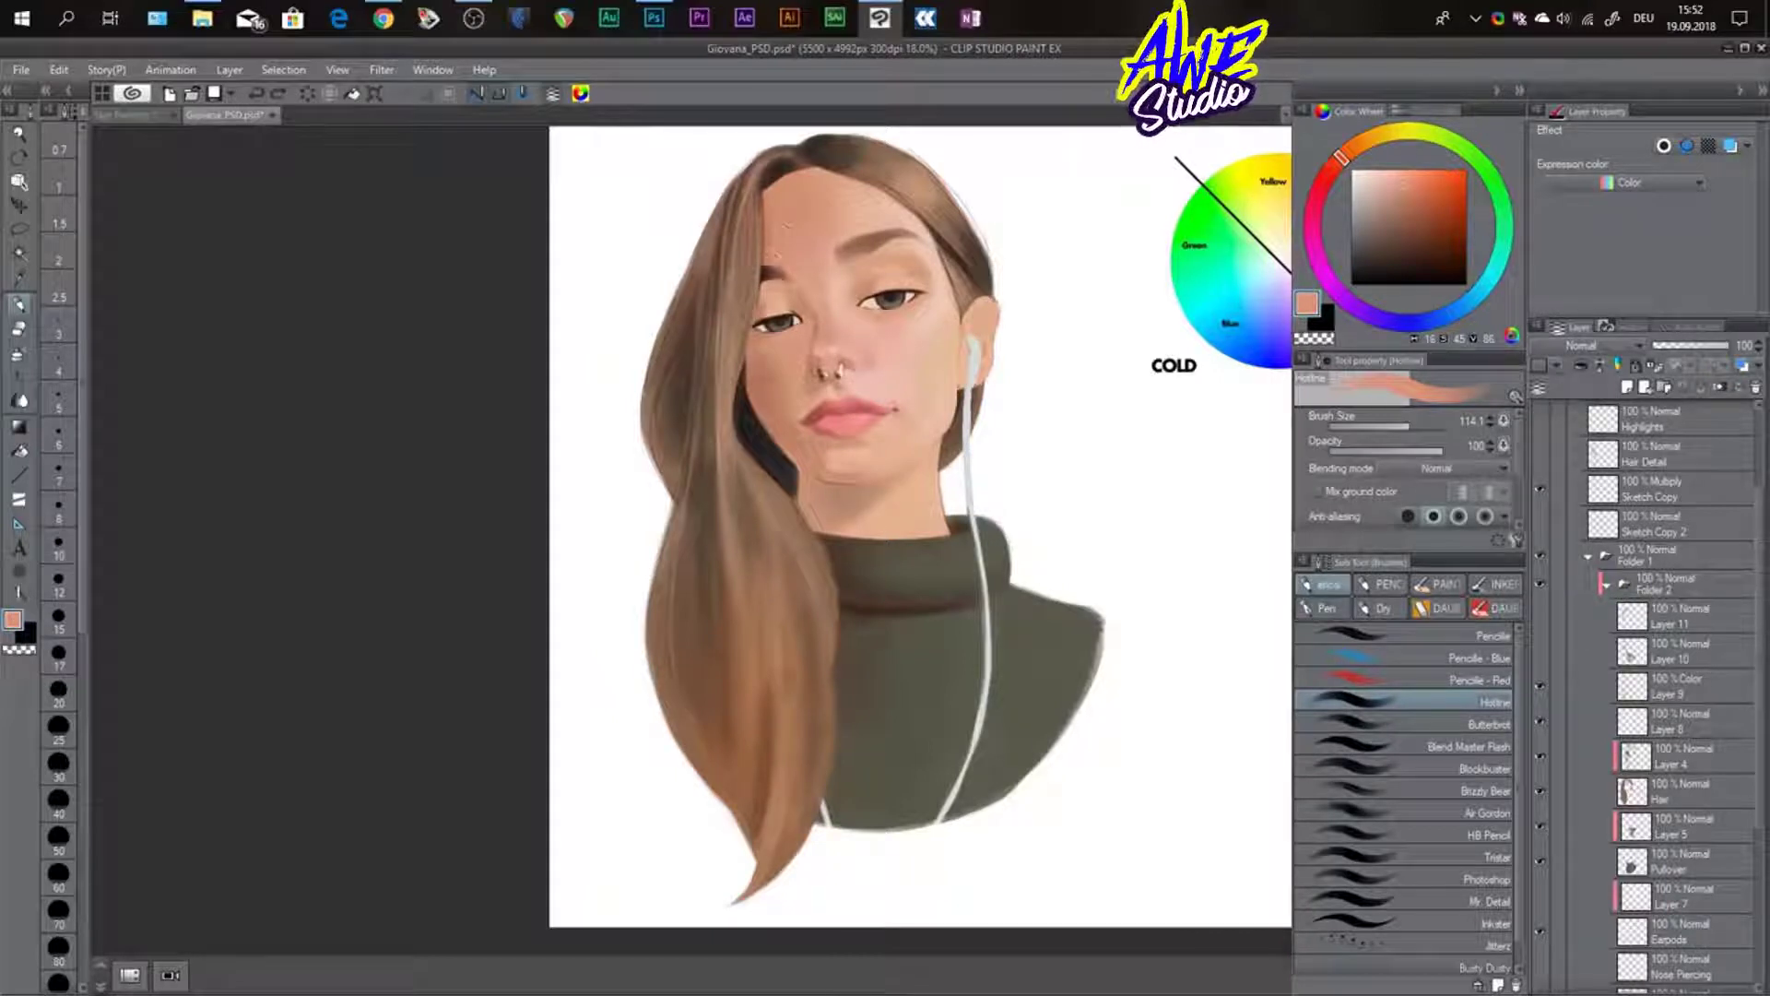
scroll(822, 296, up, 1)
drag(938, 322, 940, 397)
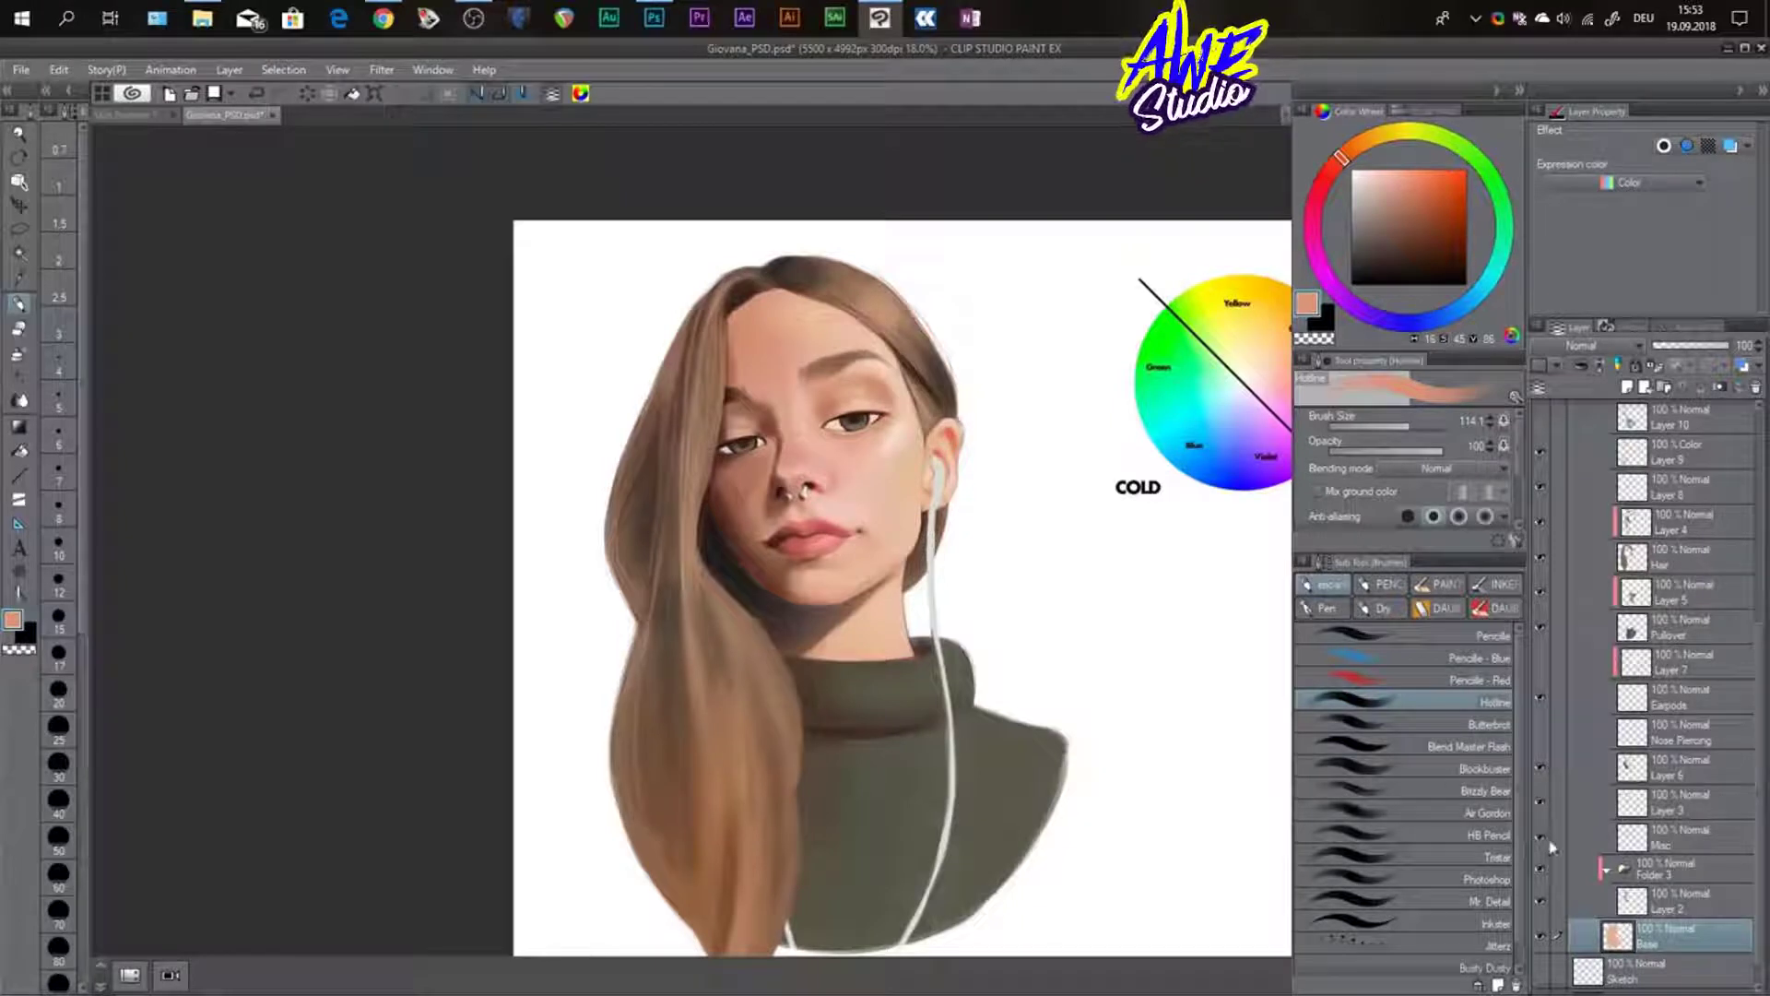
- Compare the portrait with and without the deeper face and neck shadows on Layer 6
click(1541, 768)
click(1541, 768)
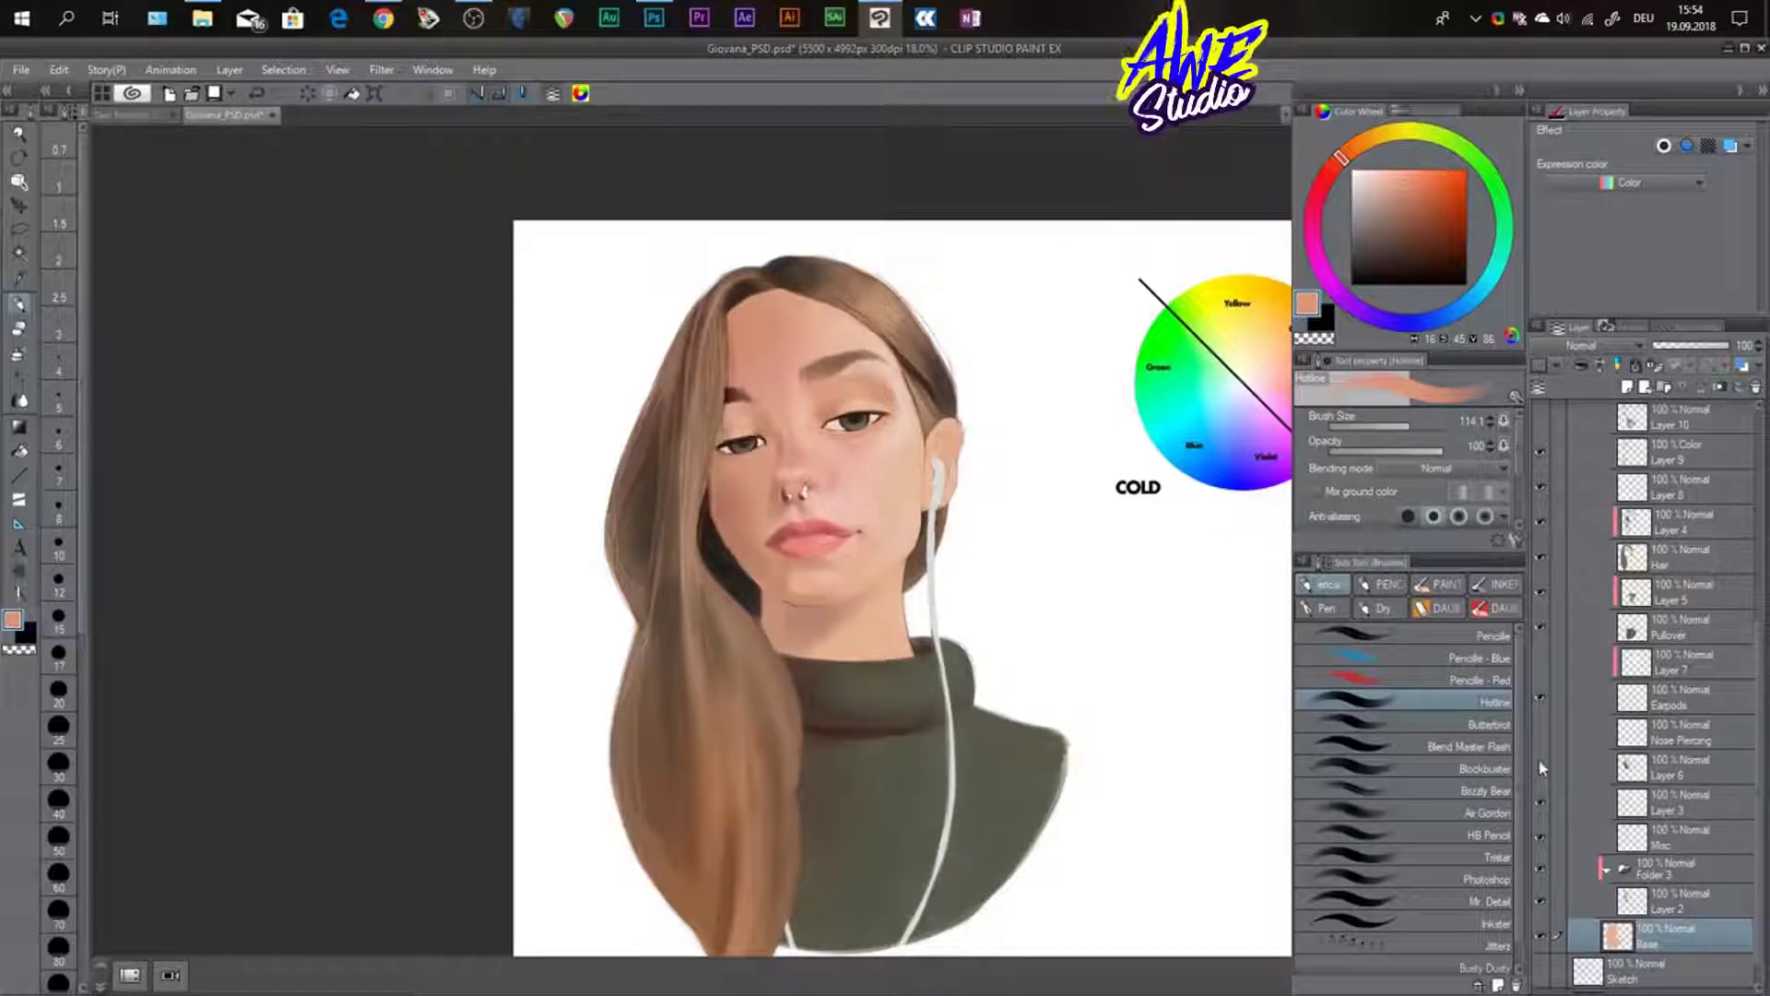
click(1541, 767)
click(1540, 766)
click(1540, 766)
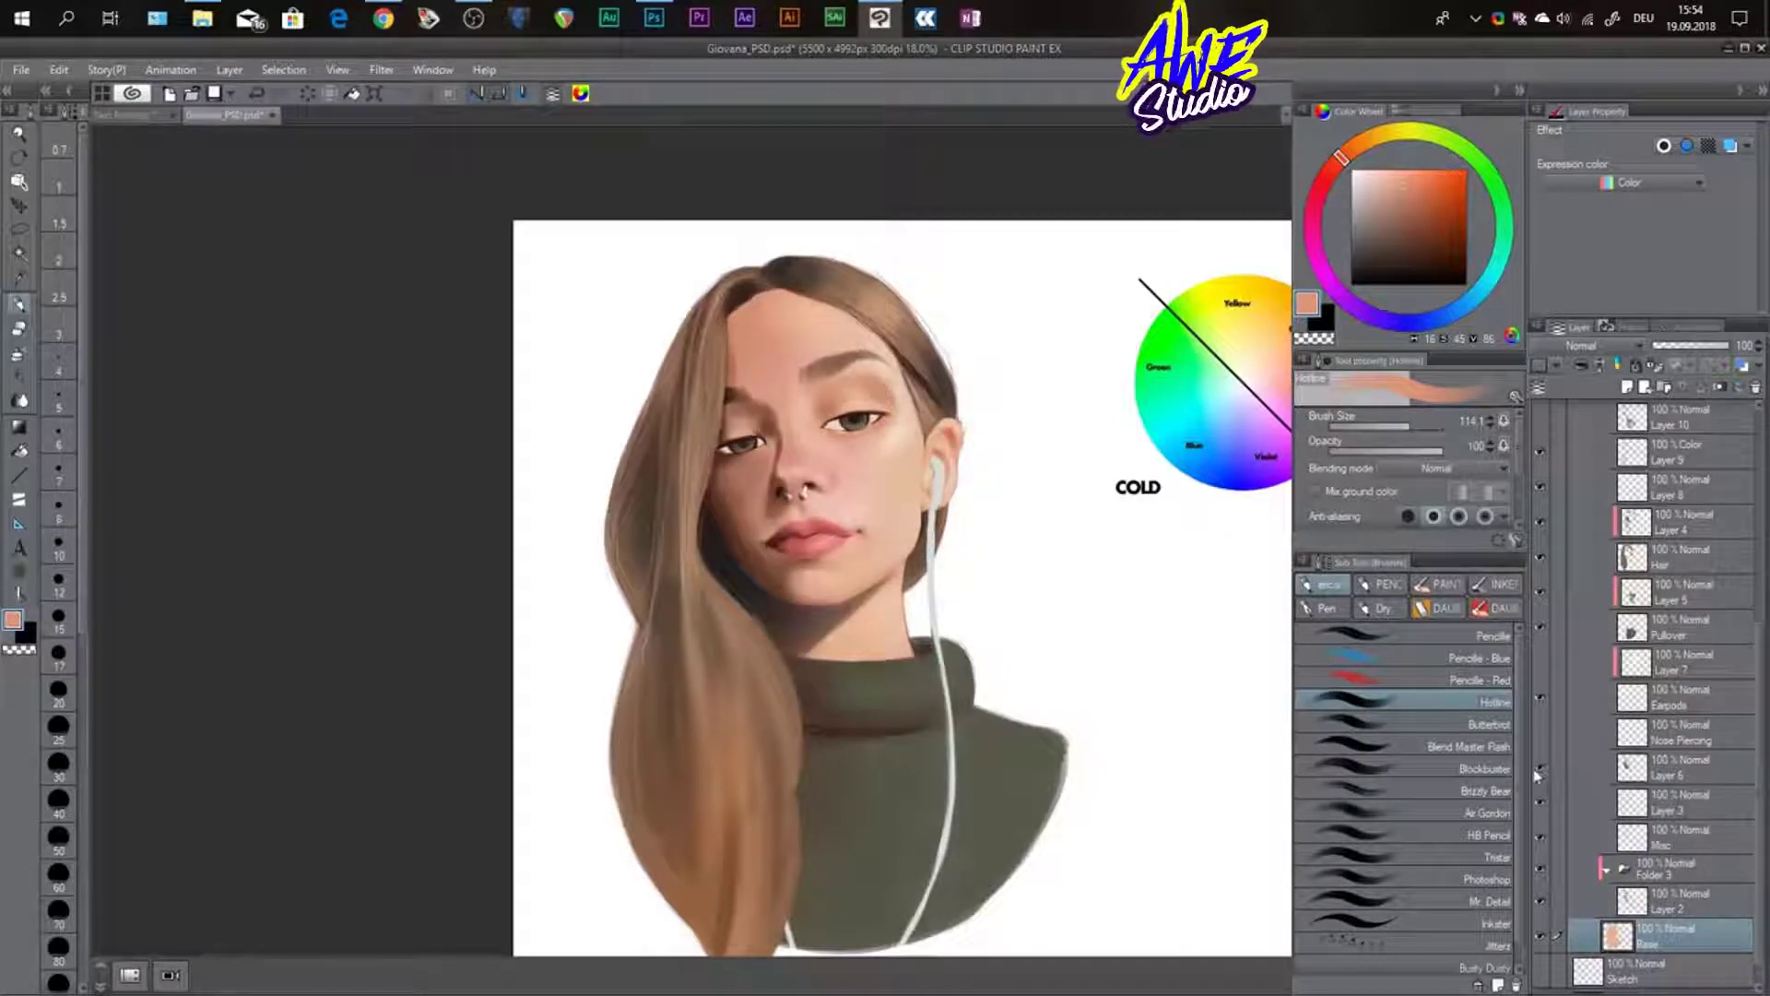
- Outline the upper part of the ear in red on Layer 12, and hide that layer
scroll(1060, 439, up, 2)
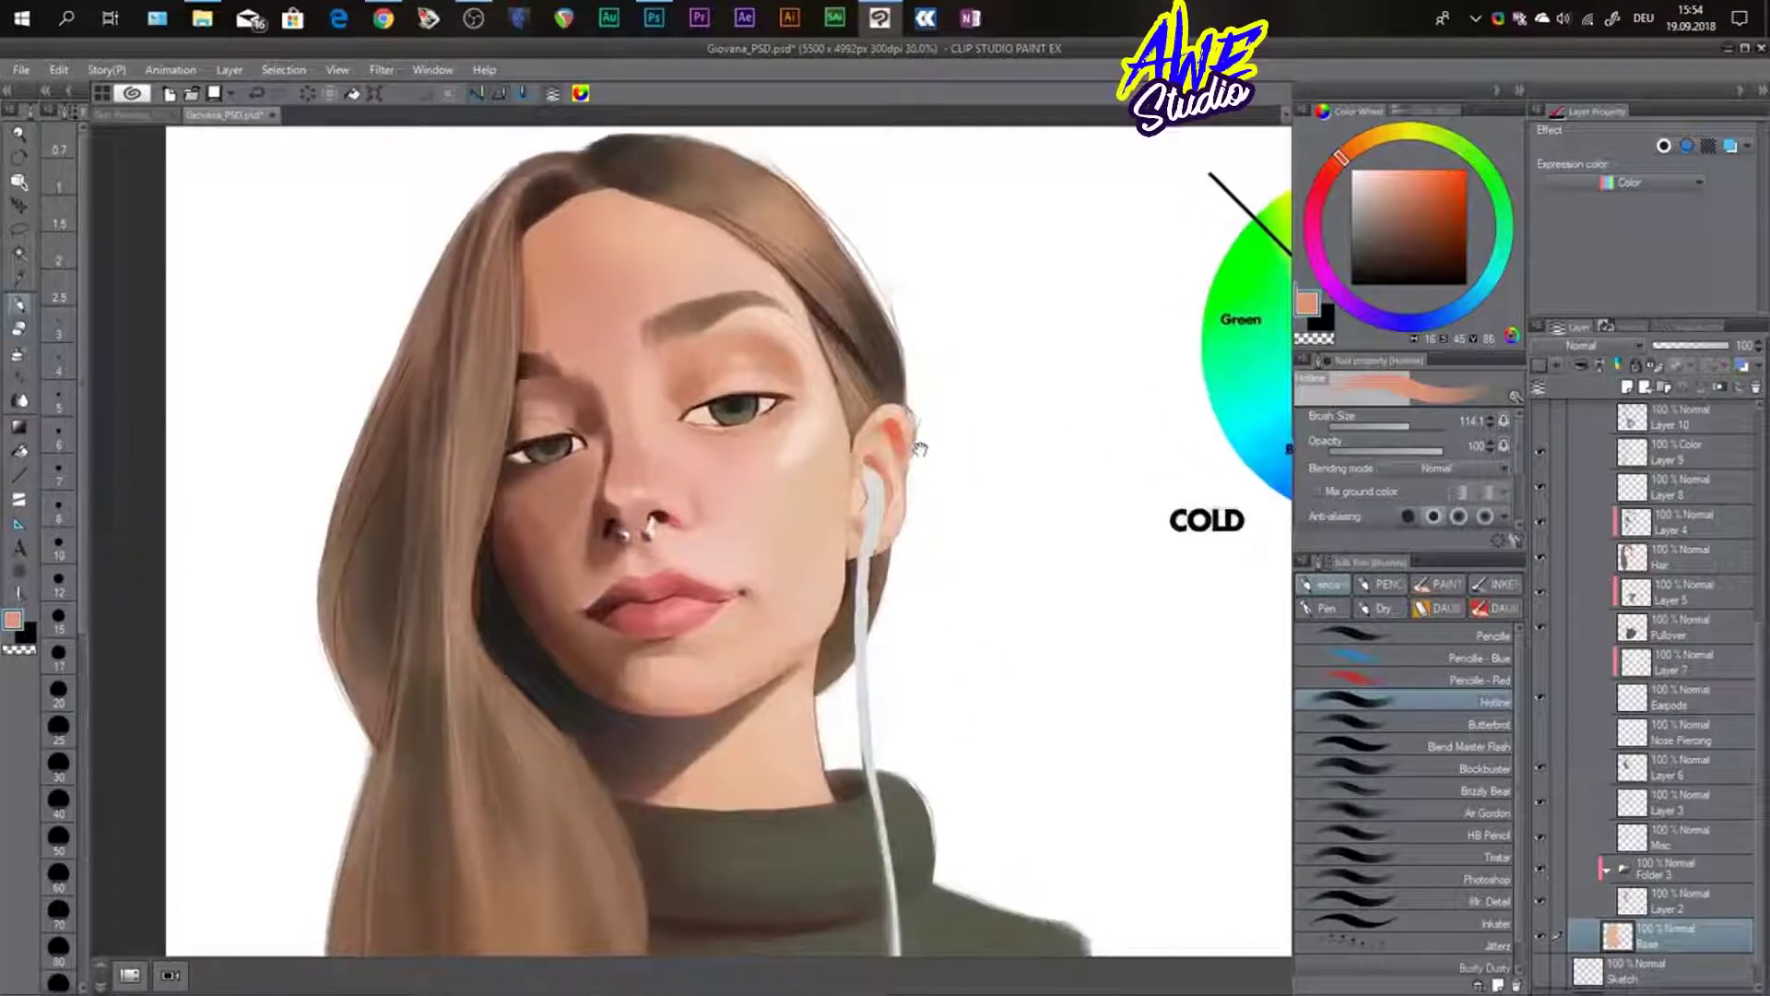
drag(920, 447, 932, 443)
mouse_move(863, 319)
mouse_down()
mouse_move(894, 353)
mouse_move(896, 333)
mouse_up()
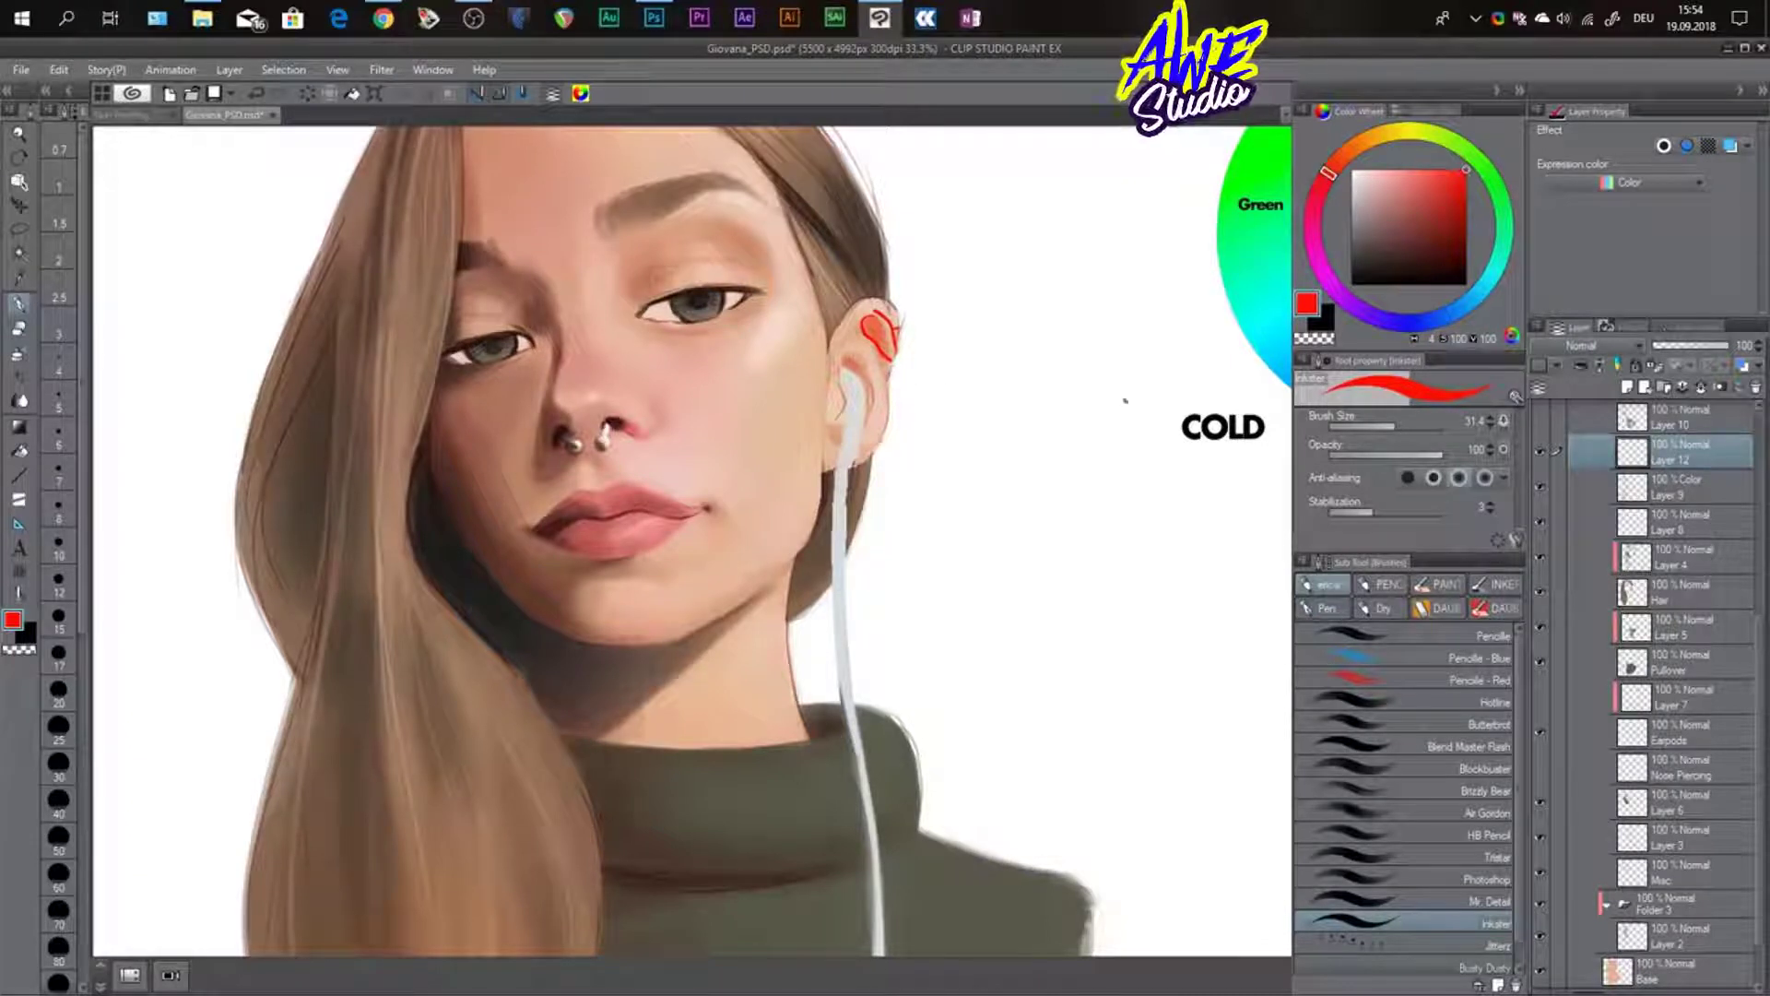
click(1541, 451)
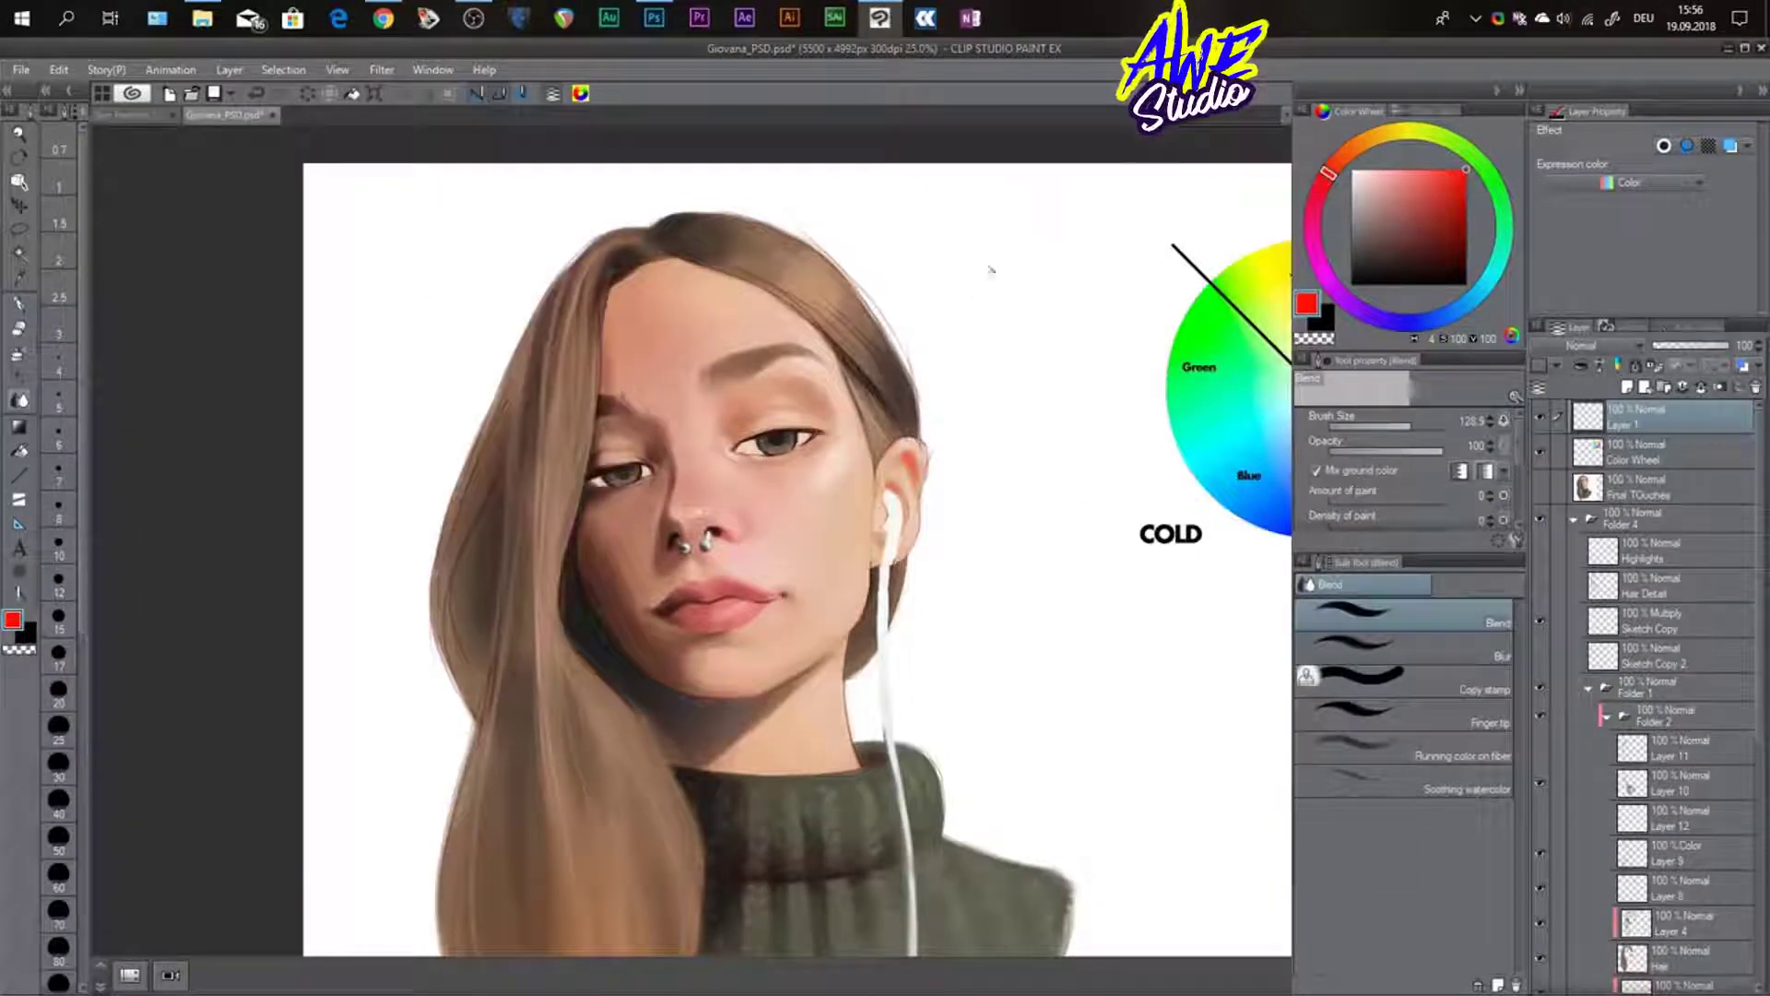
- Draw a red arrow with short radiating strokes beside the top of the head on Layer 1 to mark the light direction
key(p)
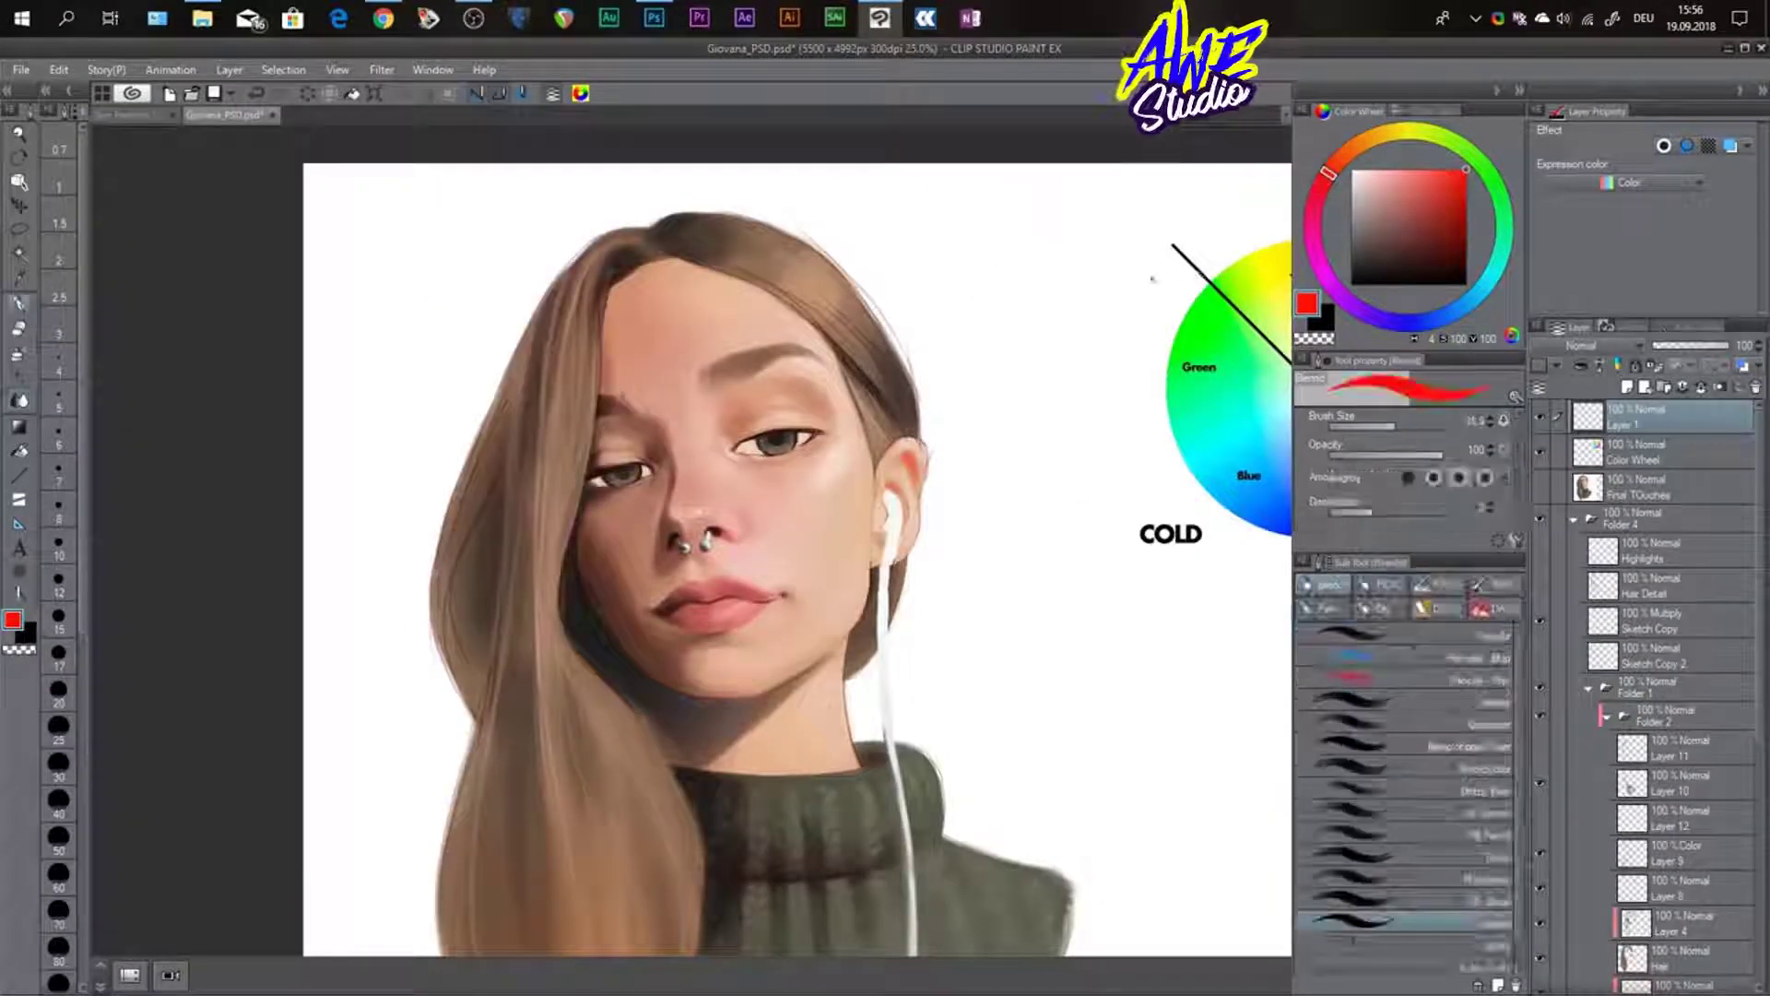
mouse_move(1094, 218)
mouse_down()
mouse_move(1003, 270)
mouse_move(1035, 282)
mouse_up()
key(ctrl+z)
key(ctrl+z)
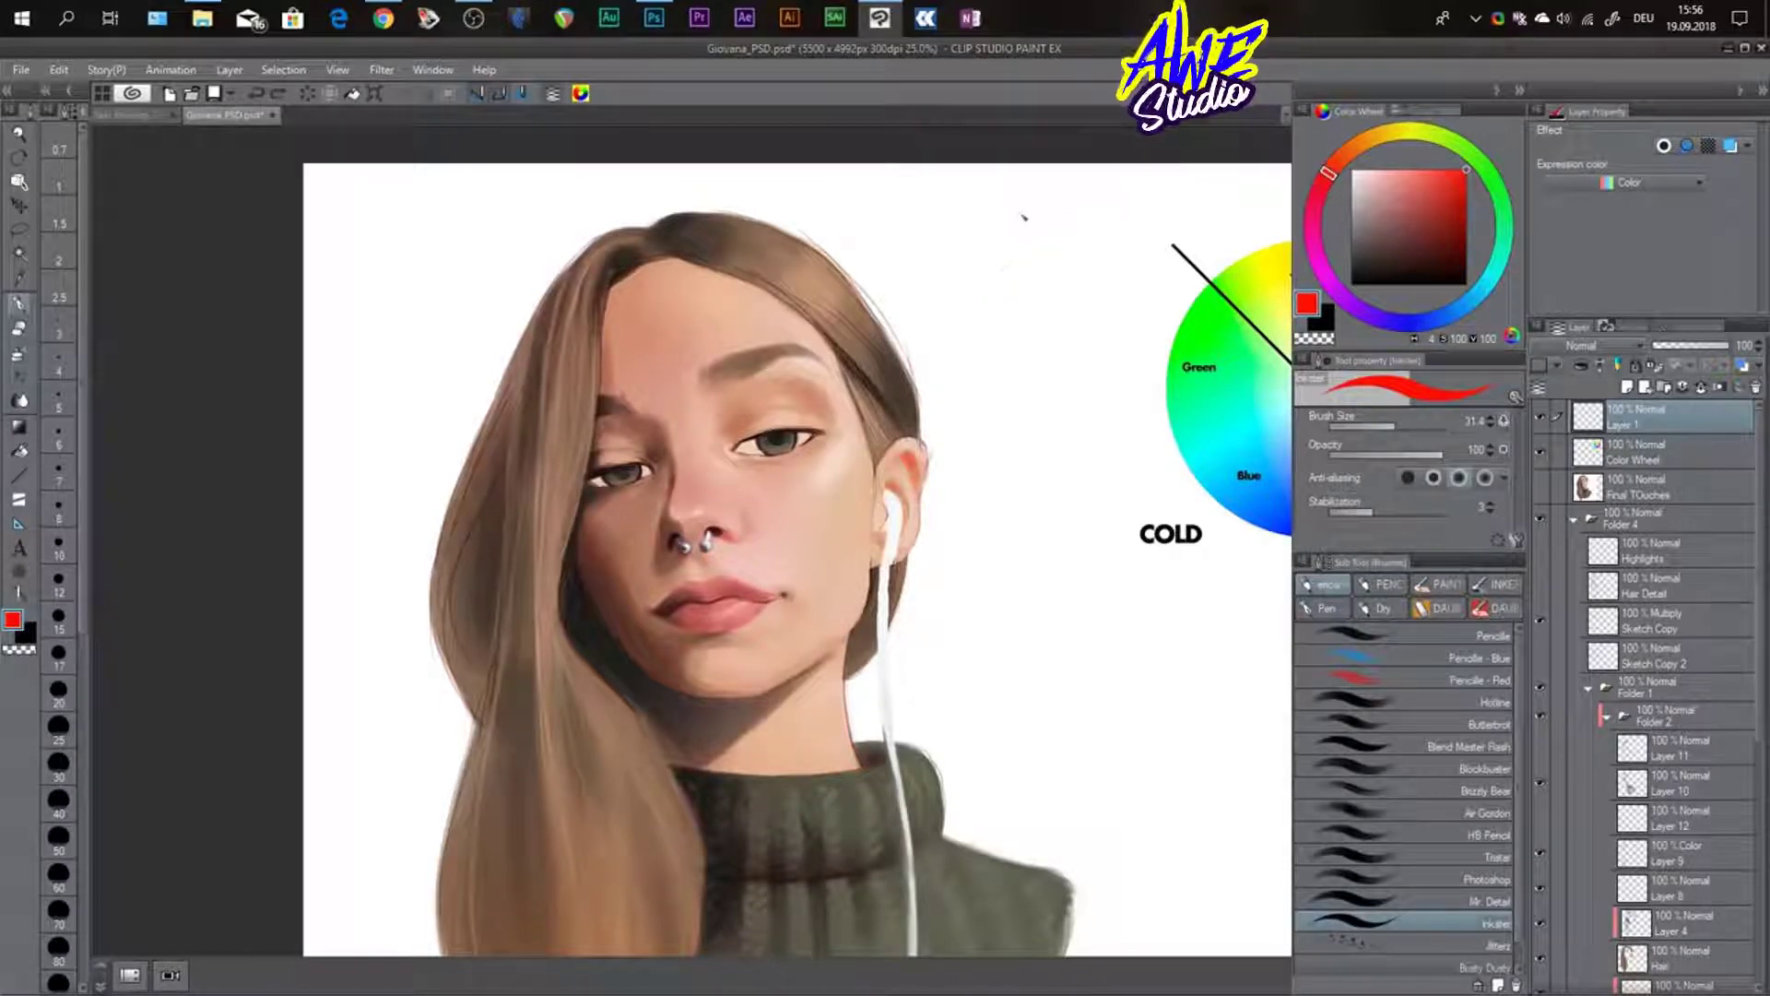
mouse_move(1042, 196)
mouse_down()
mouse_move(970, 268)
mouse_move(1023, 254)
mouse_move(984, 240)
mouse_move(915, 258)
mouse_up()
mouse_move(941, 264)
mouse_down()
mouse_move(918, 272)
mouse_move(927, 315)
mouse_move(999, 325)
mouse_up()
drag(934, 234, 900, 232)
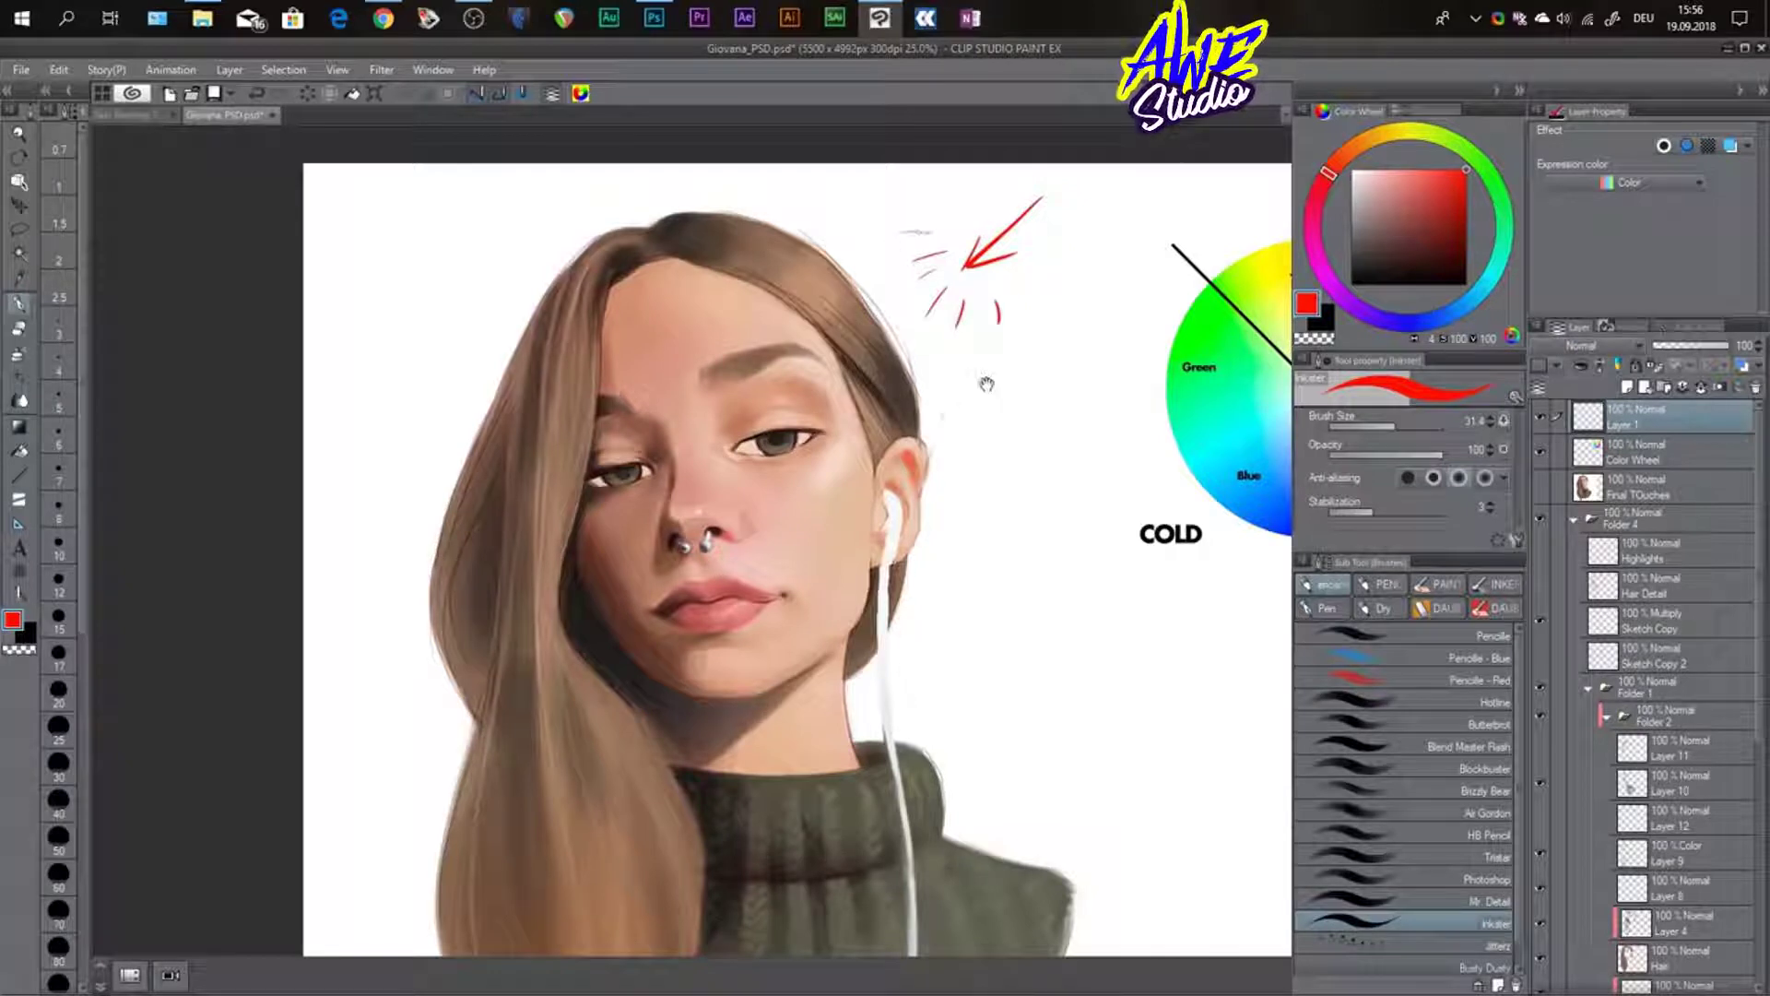
- Show Layer 11, switching its visibility to compare the portrait with and without it
drag(984, 384, 1009, 299)
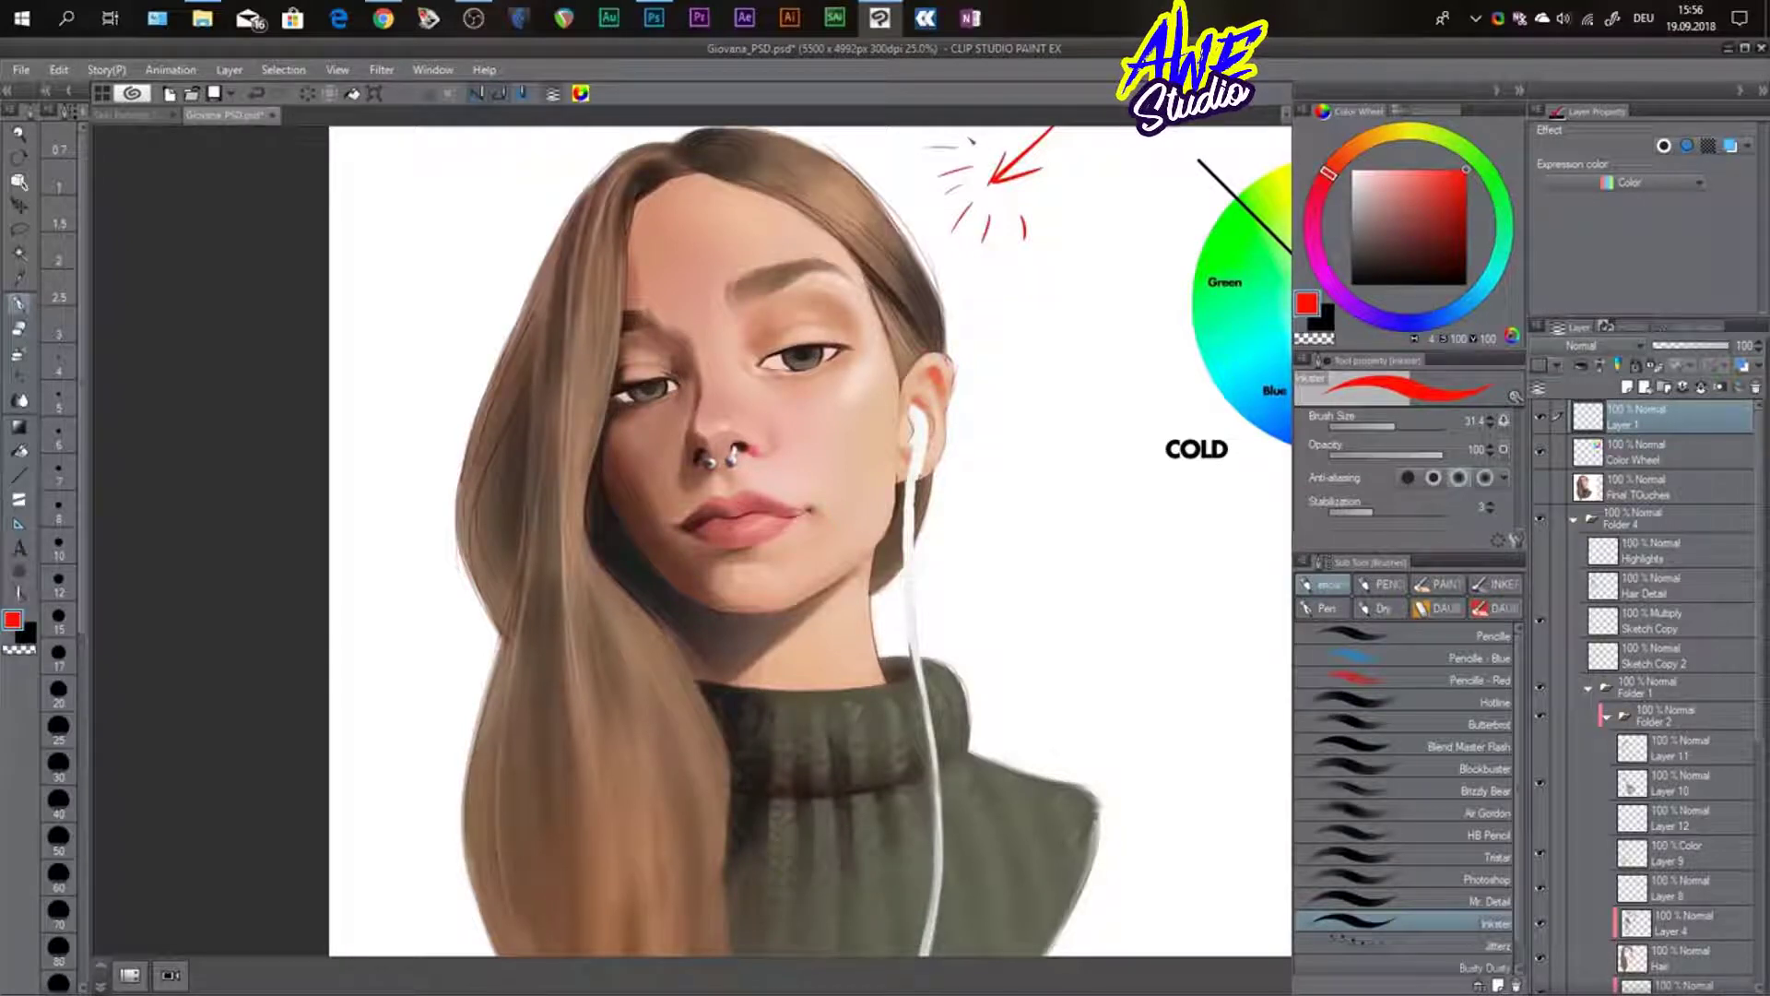
click(1540, 750)
click(1540, 749)
click(1540, 750)
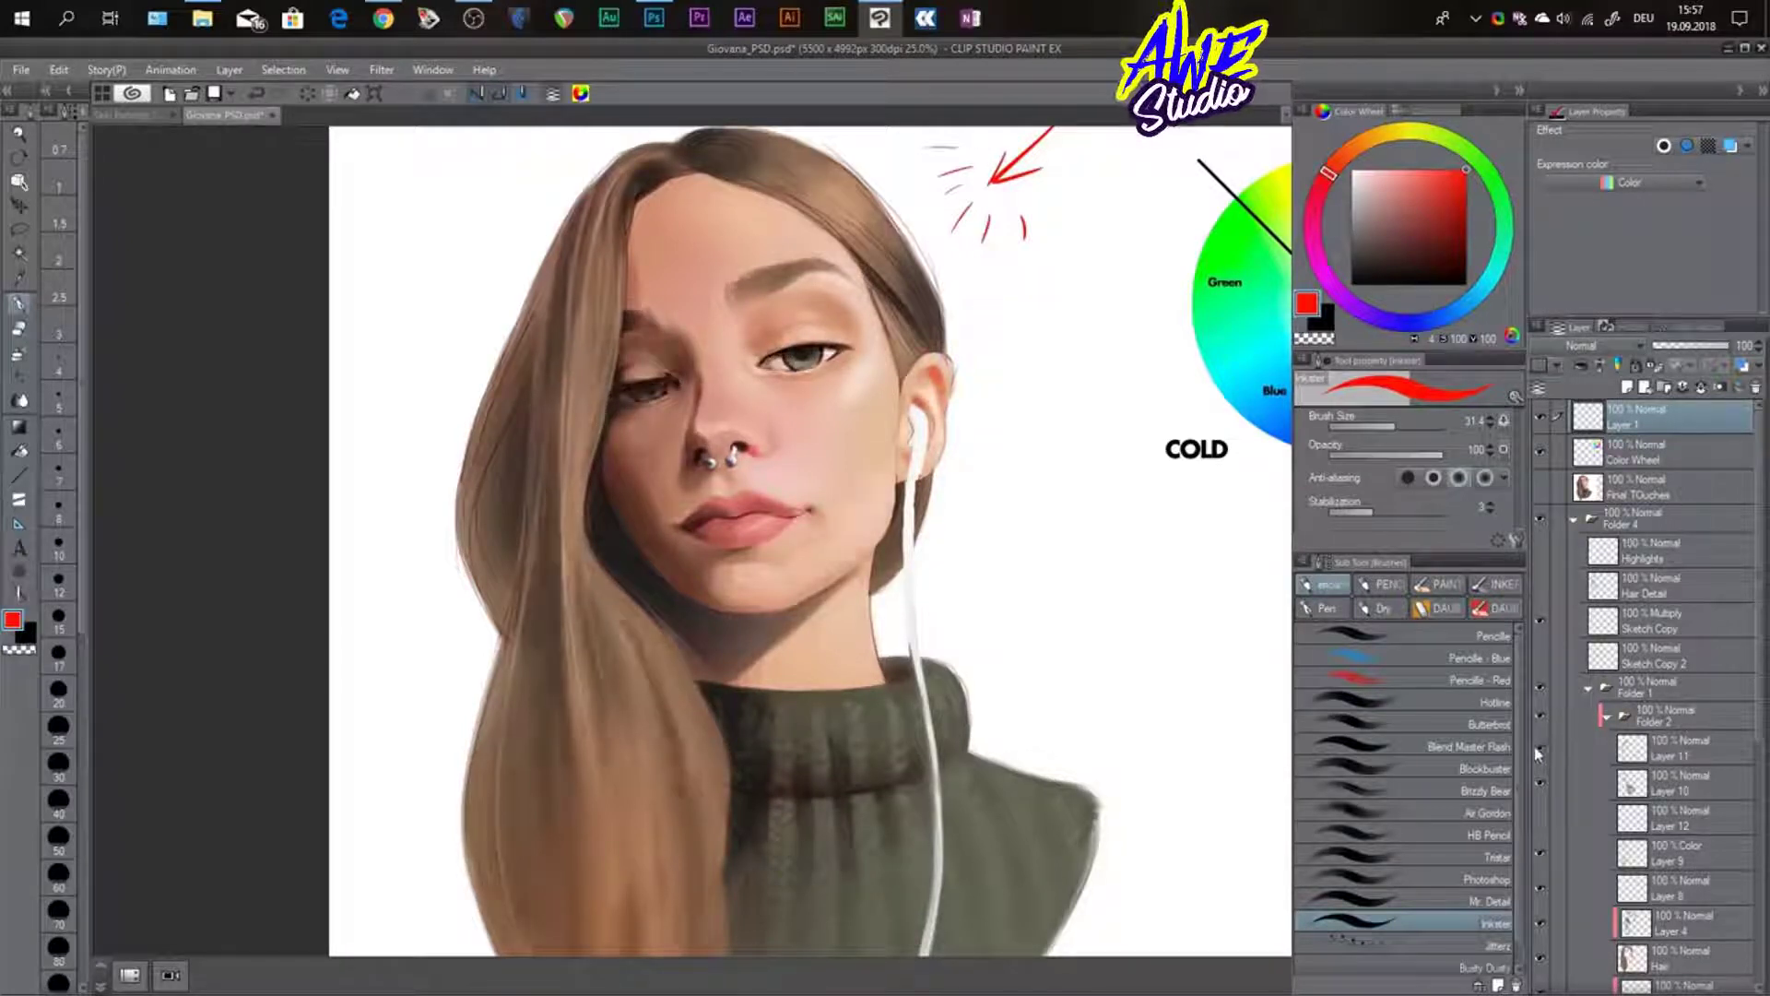
- Compare the whole portrait with and without Layer 11
click(1539, 749)
click(1539, 750)
scroll(703, 260, up, 2)
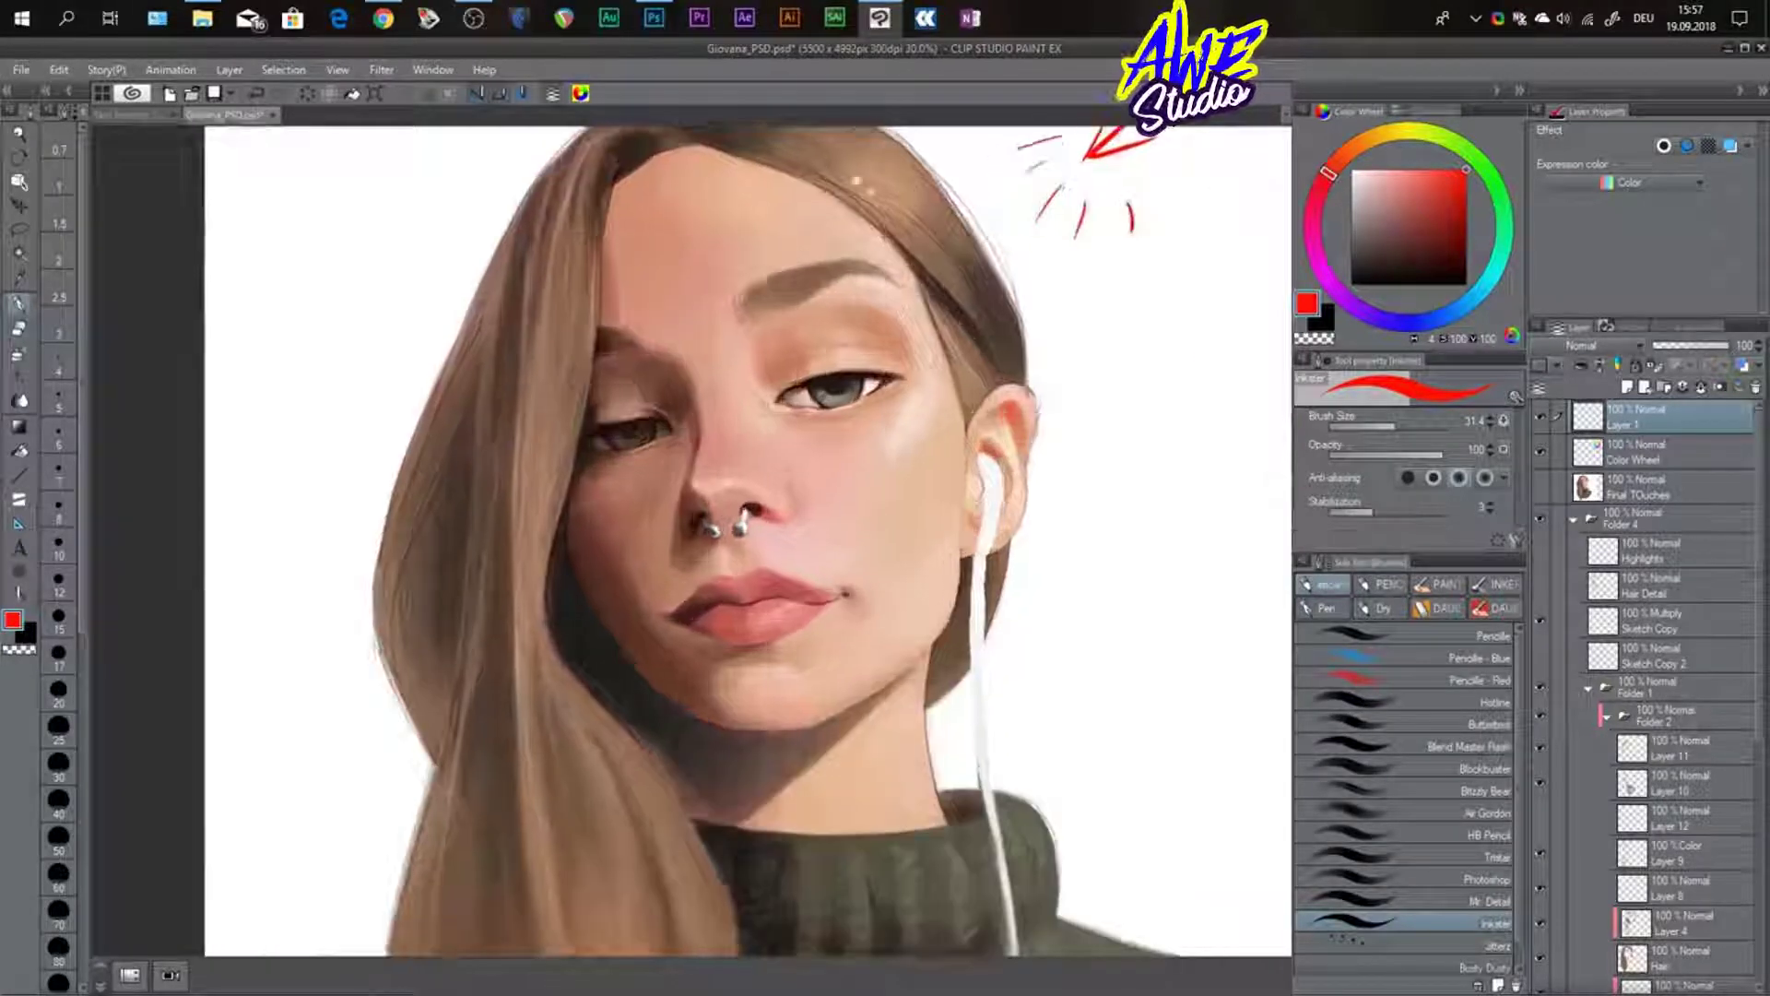
- Outline the upper eyelid beside the ear side of the face in red on Layer 1, and undo the outline
drag(863, 186, 768, 281)
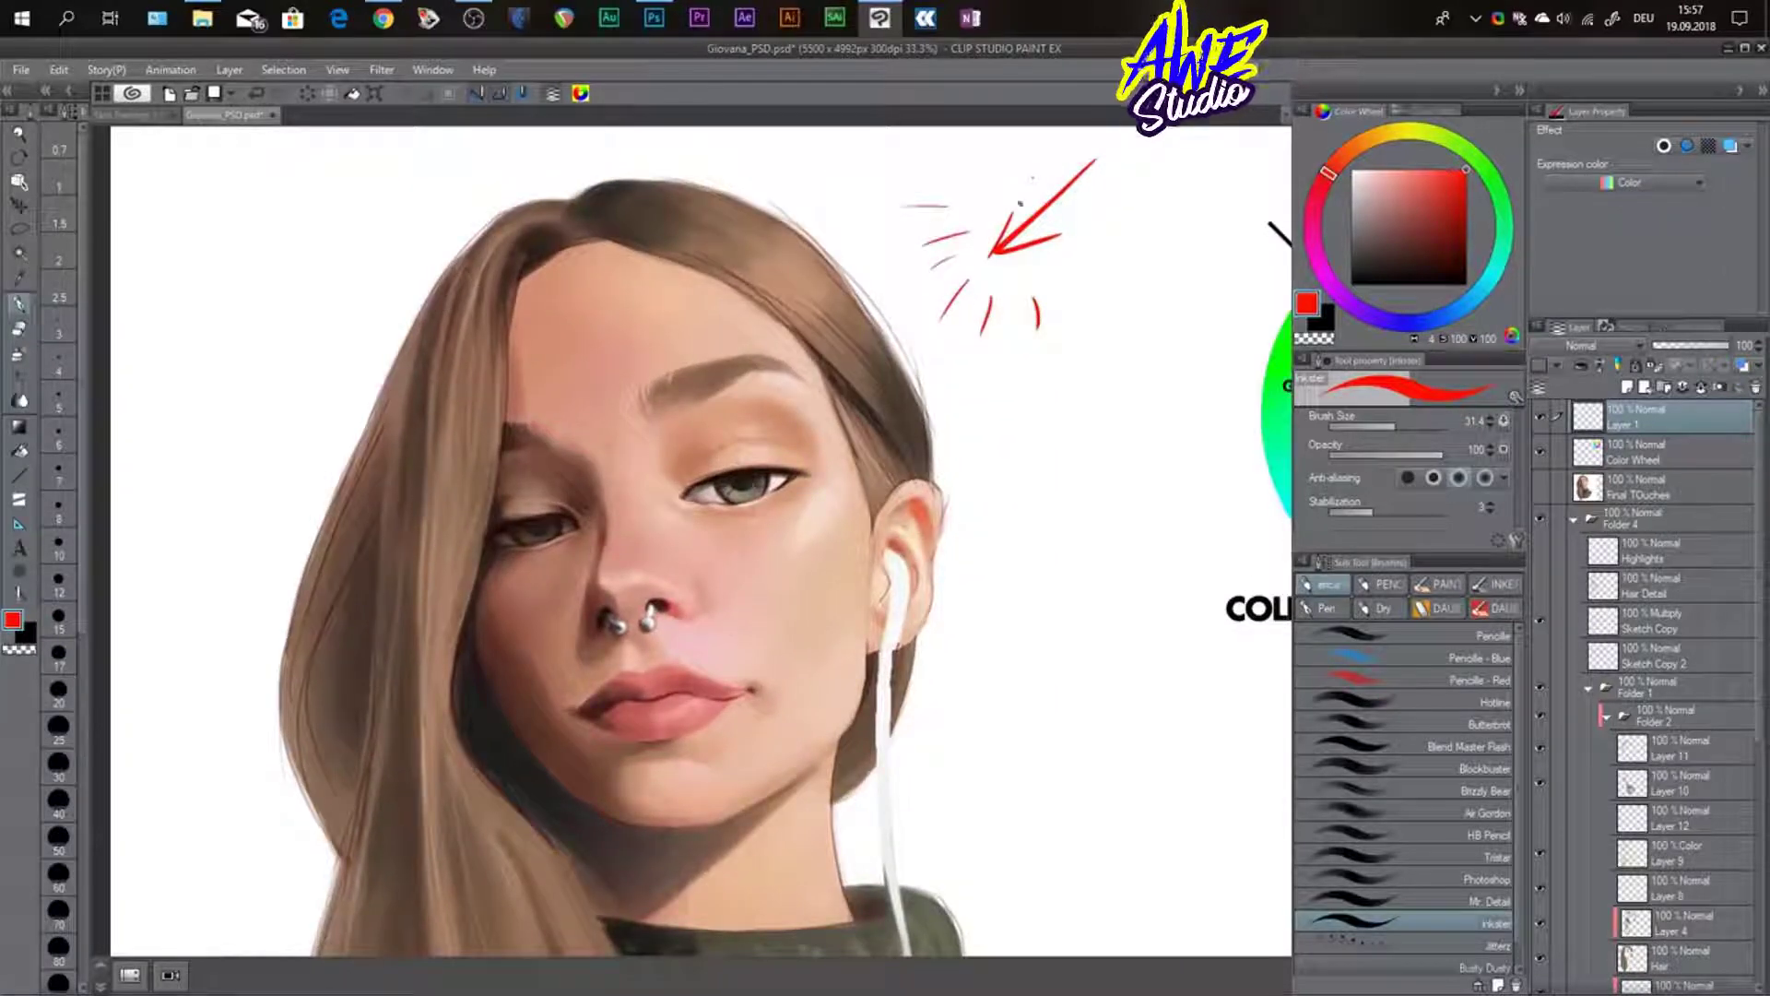
mouse_move(740, 444)
mouse_down()
mouse_move(701, 475)
mouse_move(808, 471)
mouse_up()
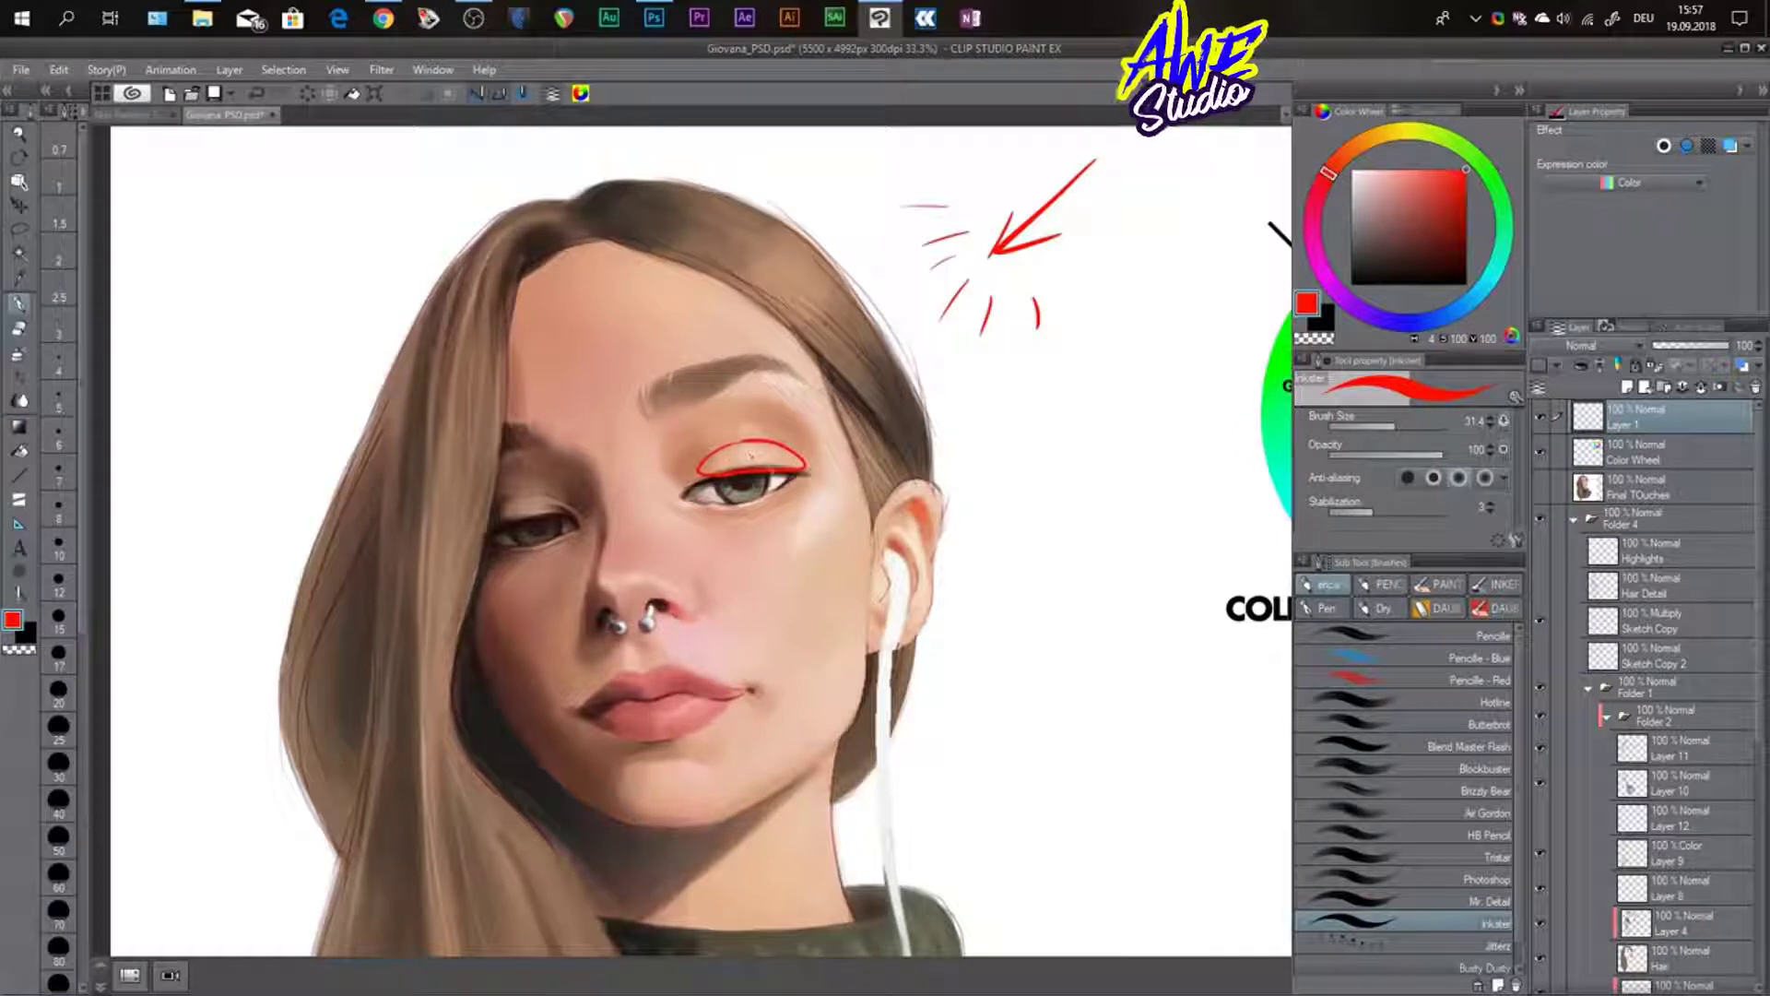
key(ctrl+z)
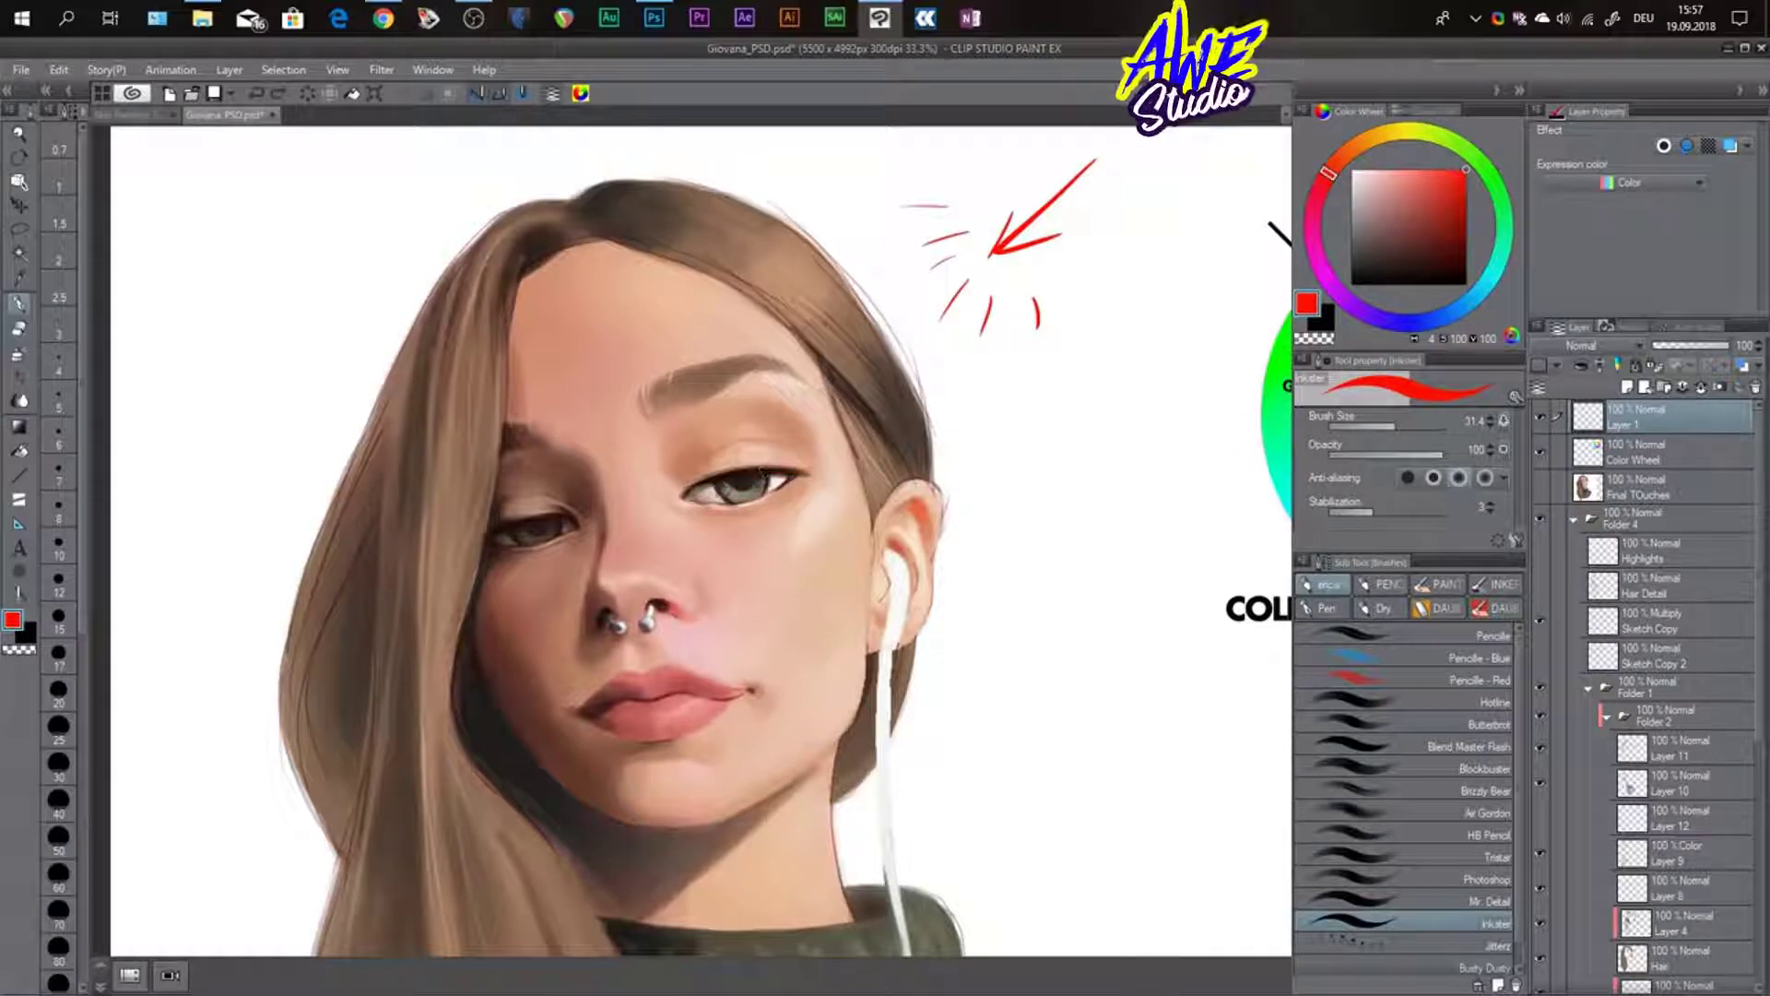
- Compare the details around the eye with and without Layer 11, pointing out the inner eye corner
click(1539, 747)
click(1540, 745)
click(1539, 744)
click(1539, 744)
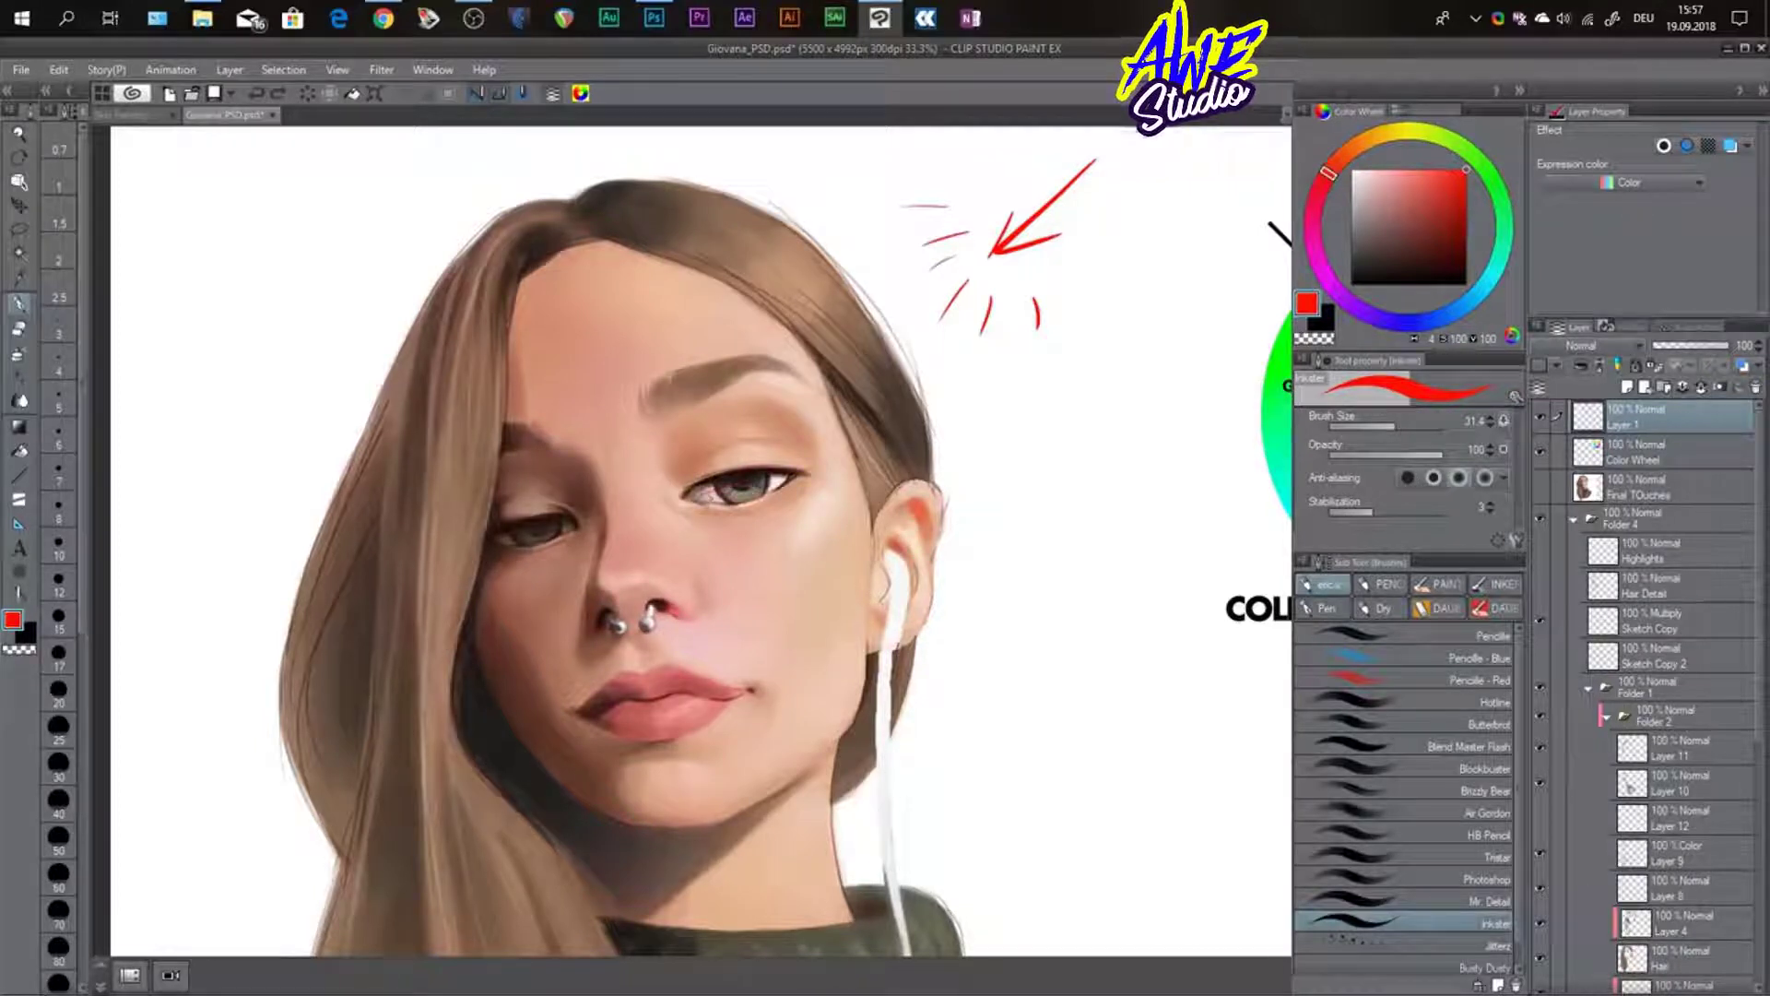
mouse_move(708, 489)
mouse_down()
mouse_move(794, 480)
mouse_move(689, 494)
mouse_up()
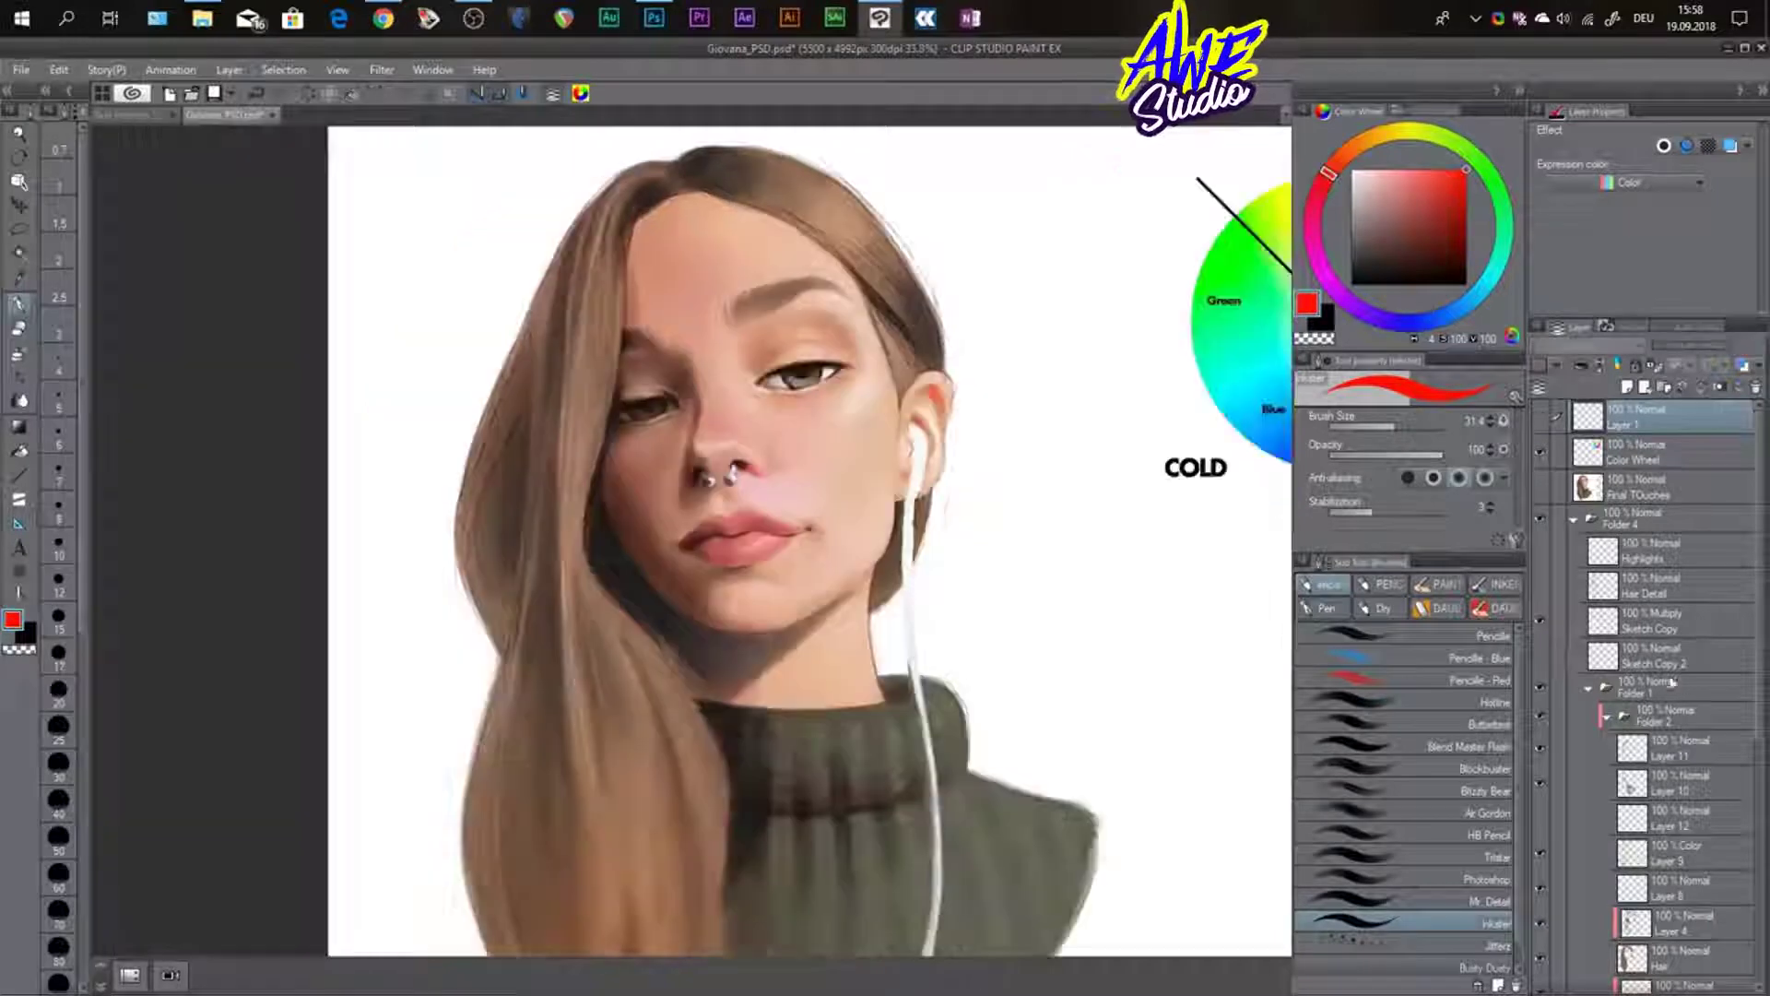
- Select the Sketch Copy layer and compare the portrait with and without its lines
click(1552, 627)
click(1539, 619)
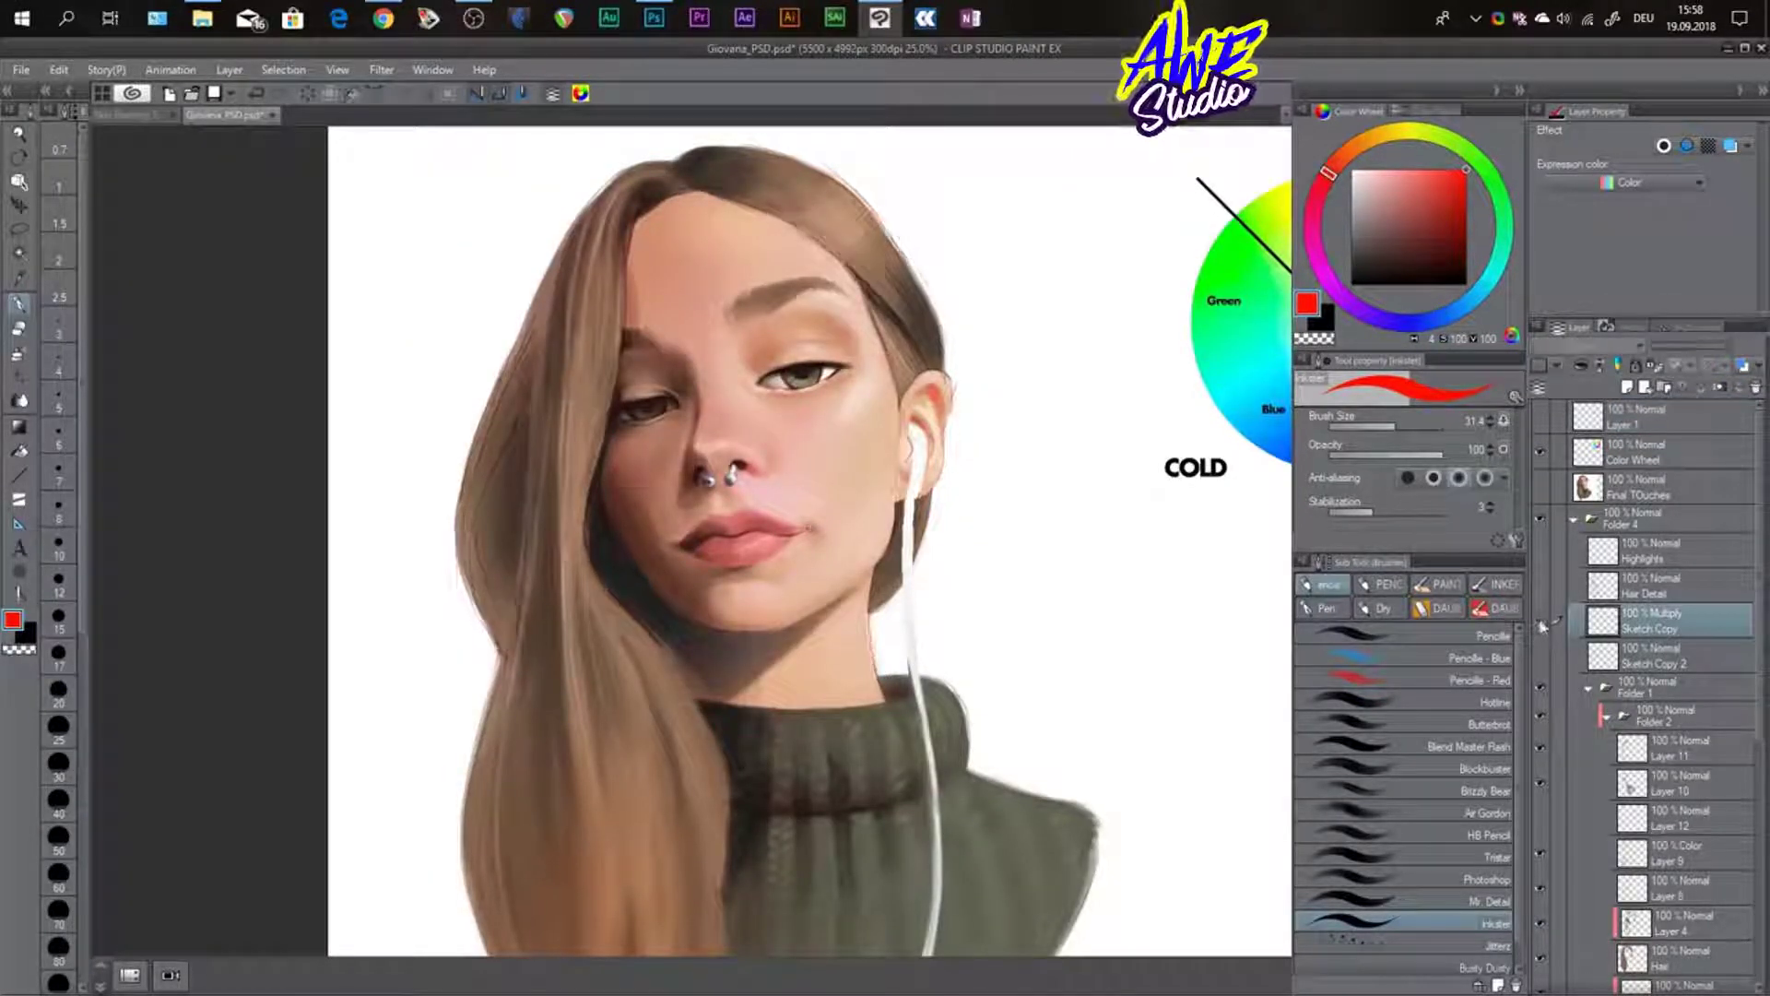
click(1538, 619)
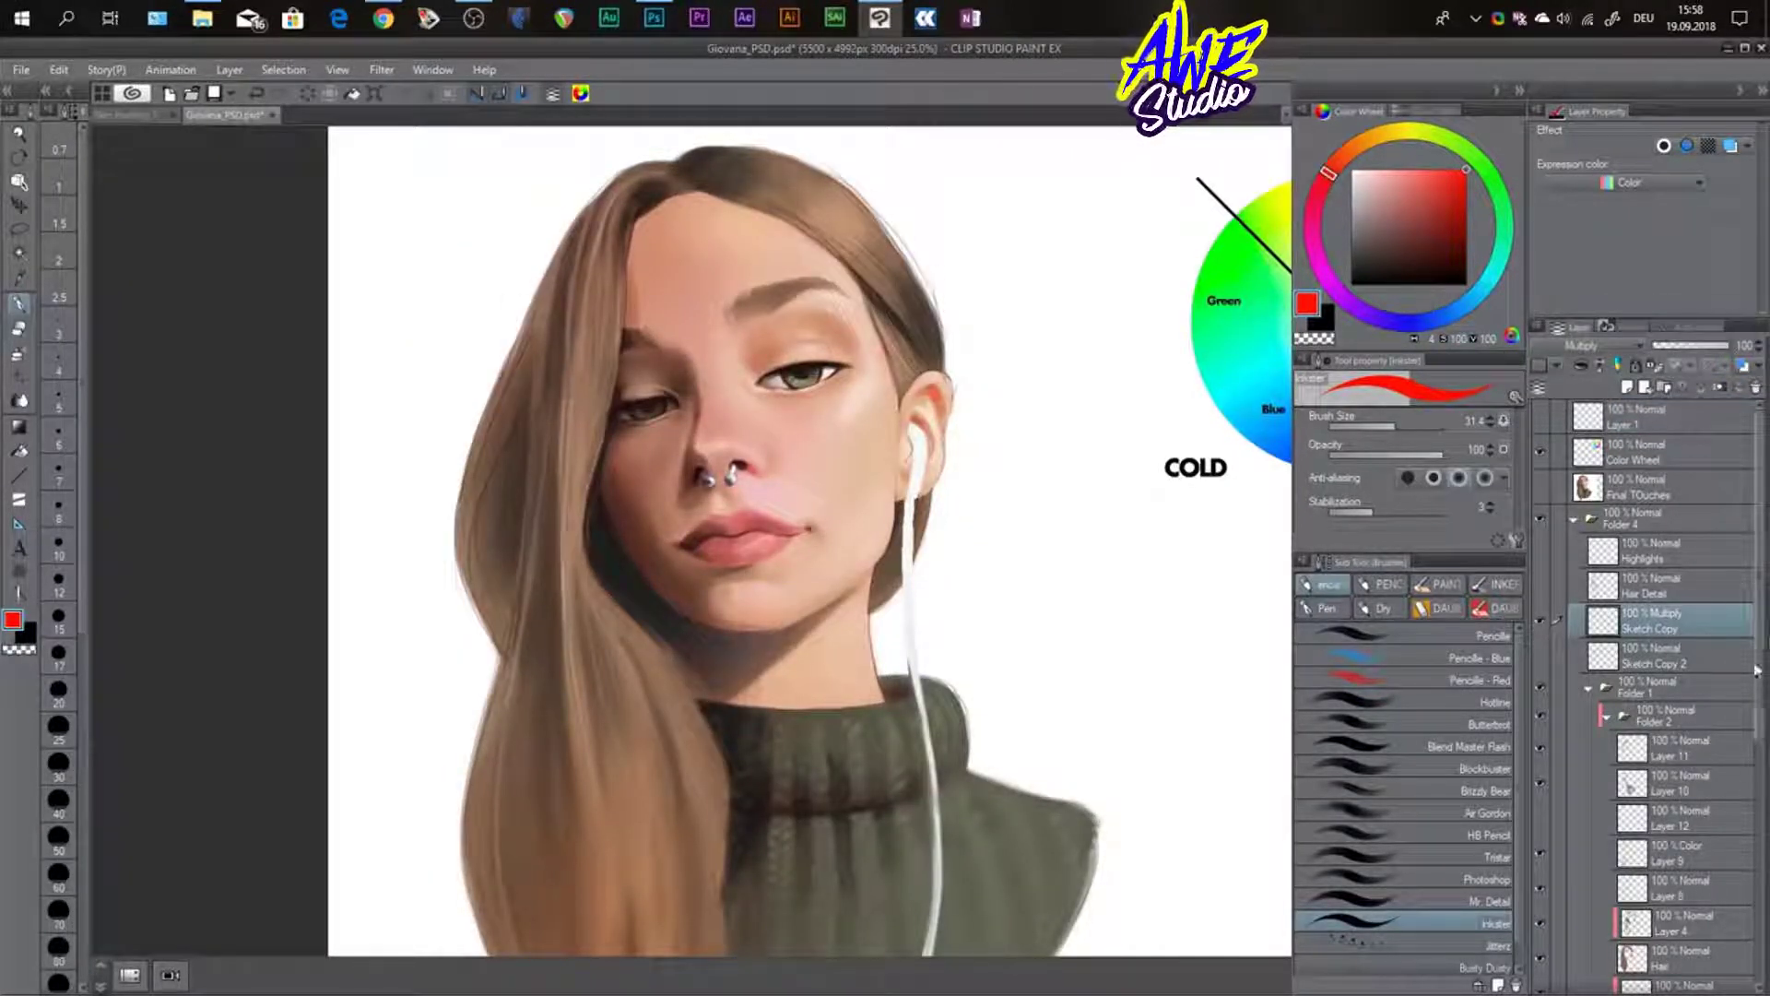
scroll(1715, 664, down, 3)
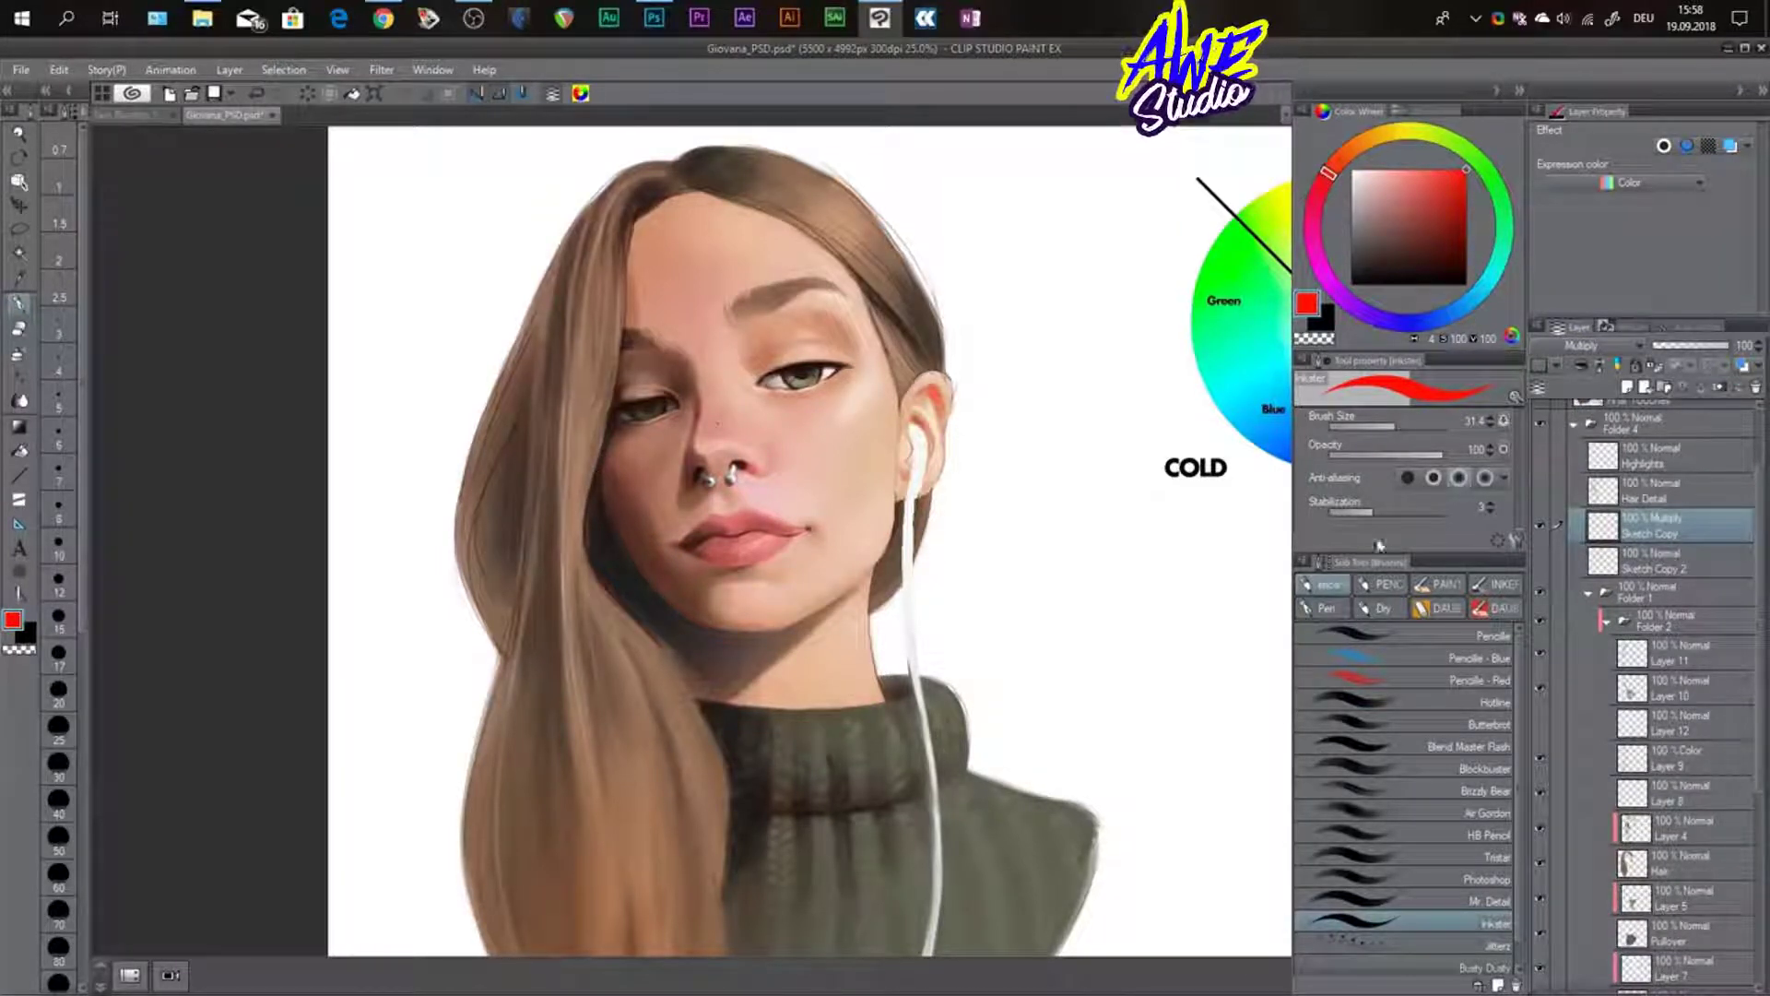
scroll(1593, 522, up, 3)
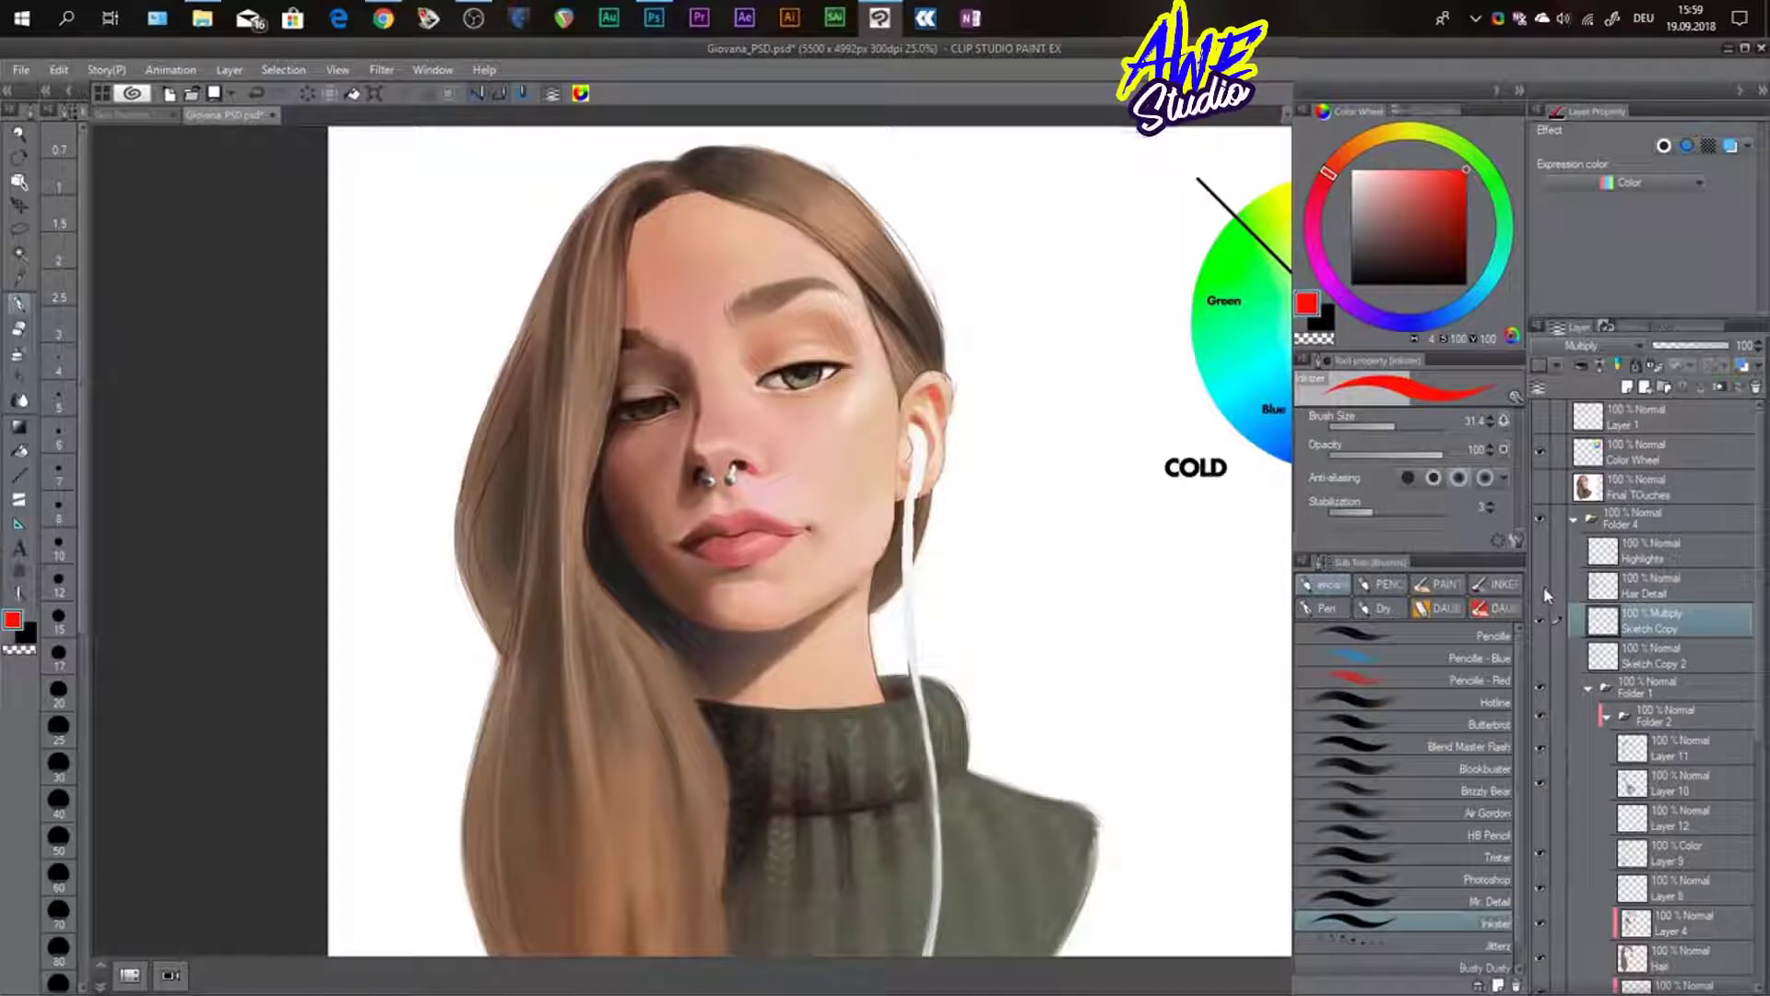
- Show the Hair Detail layer, switching its visibility to compare the whole portrait with and without the fine strands
click(1541, 587)
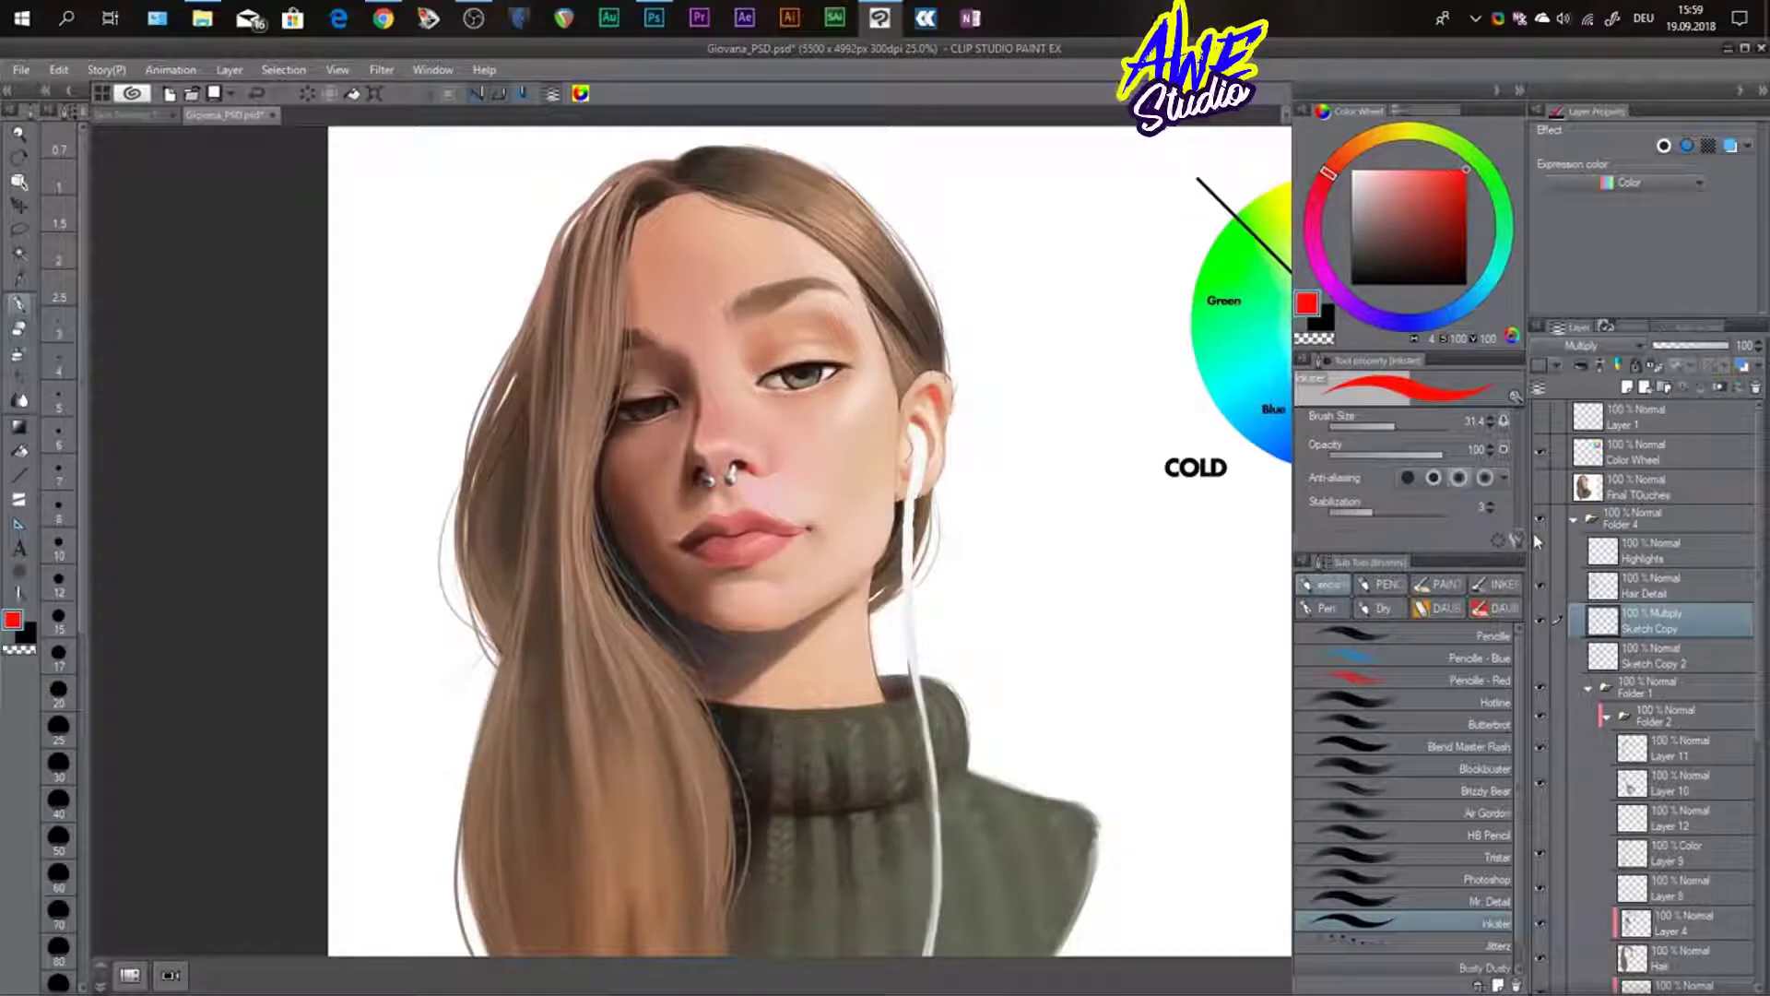
key(ctrl+0)
drag(758, 409, 914, 436)
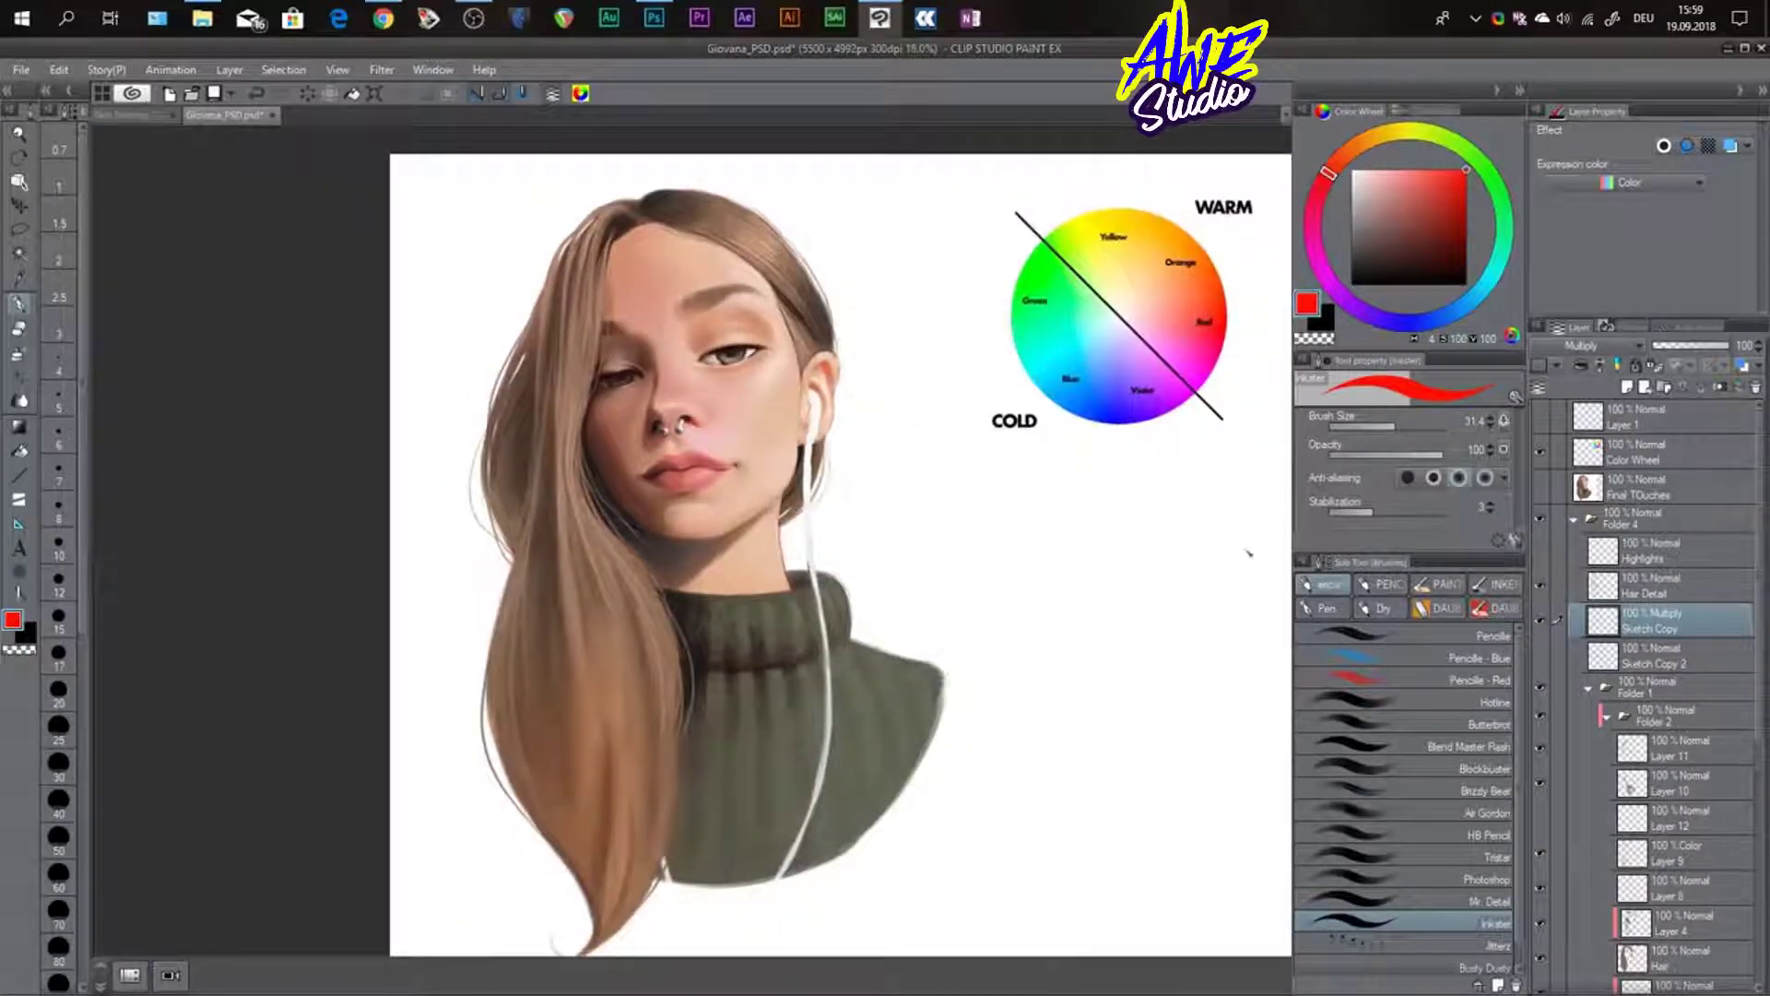
click(1541, 585)
click(1540, 586)
click(1541, 585)
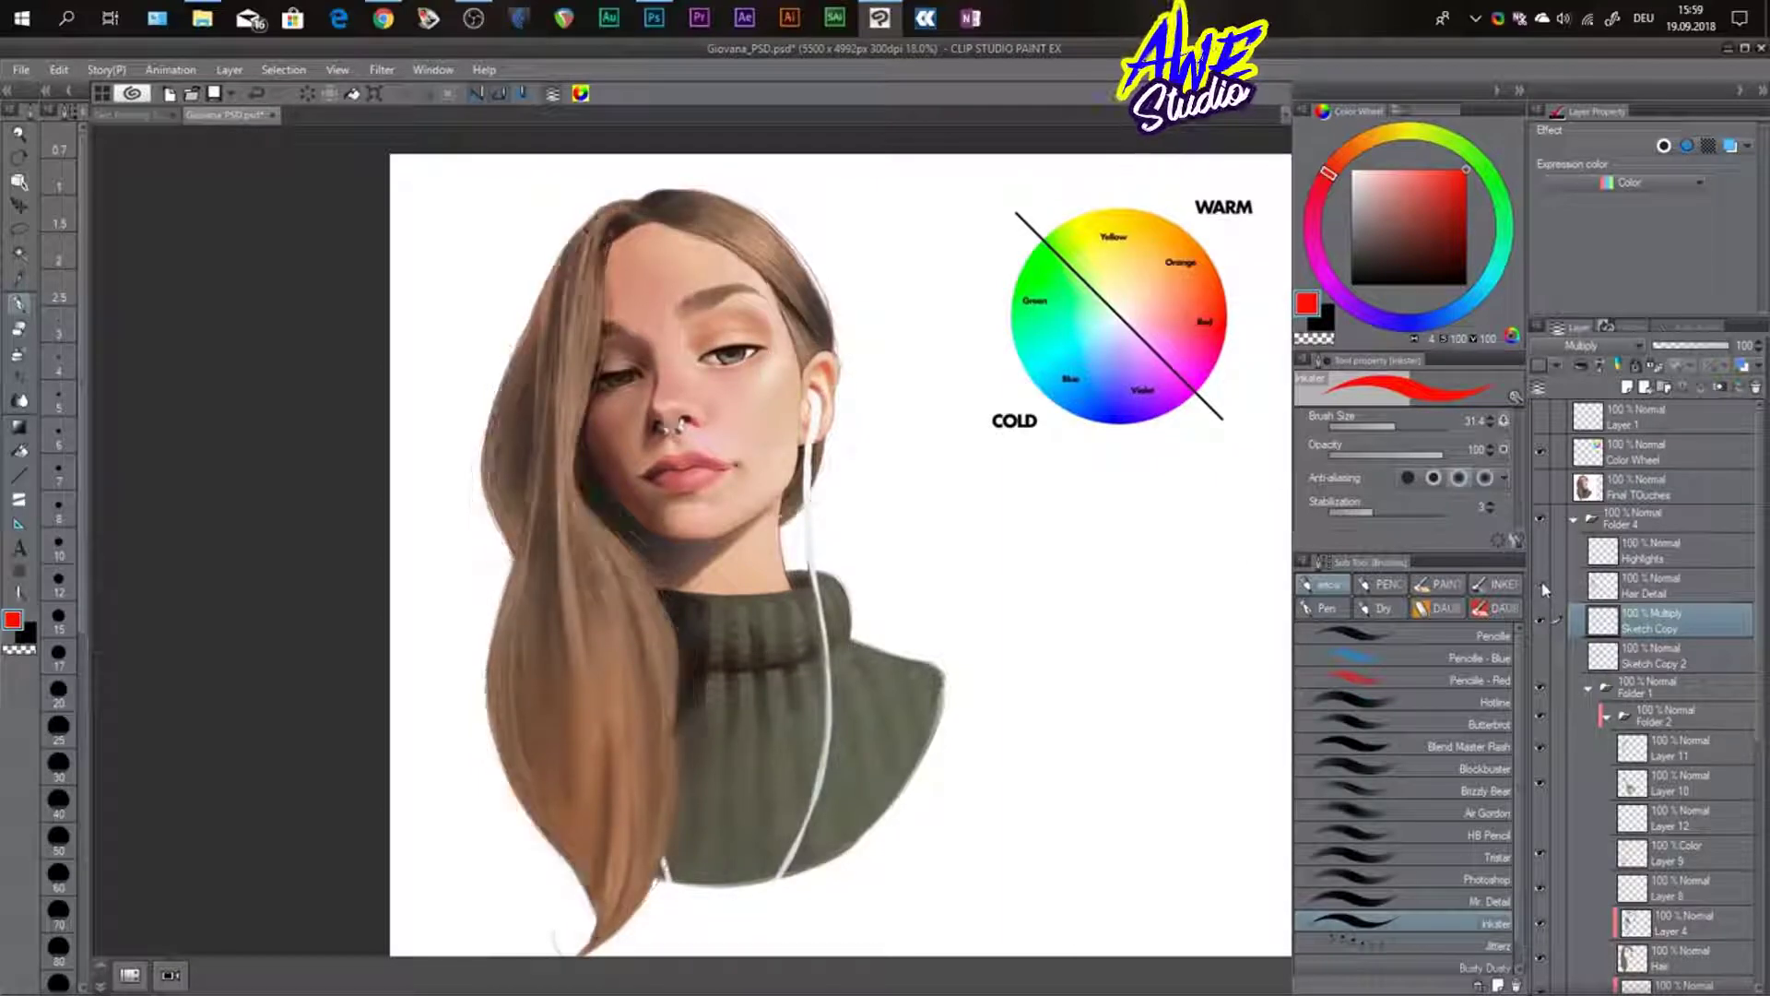
click(1541, 586)
click(1541, 585)
click(1541, 586)
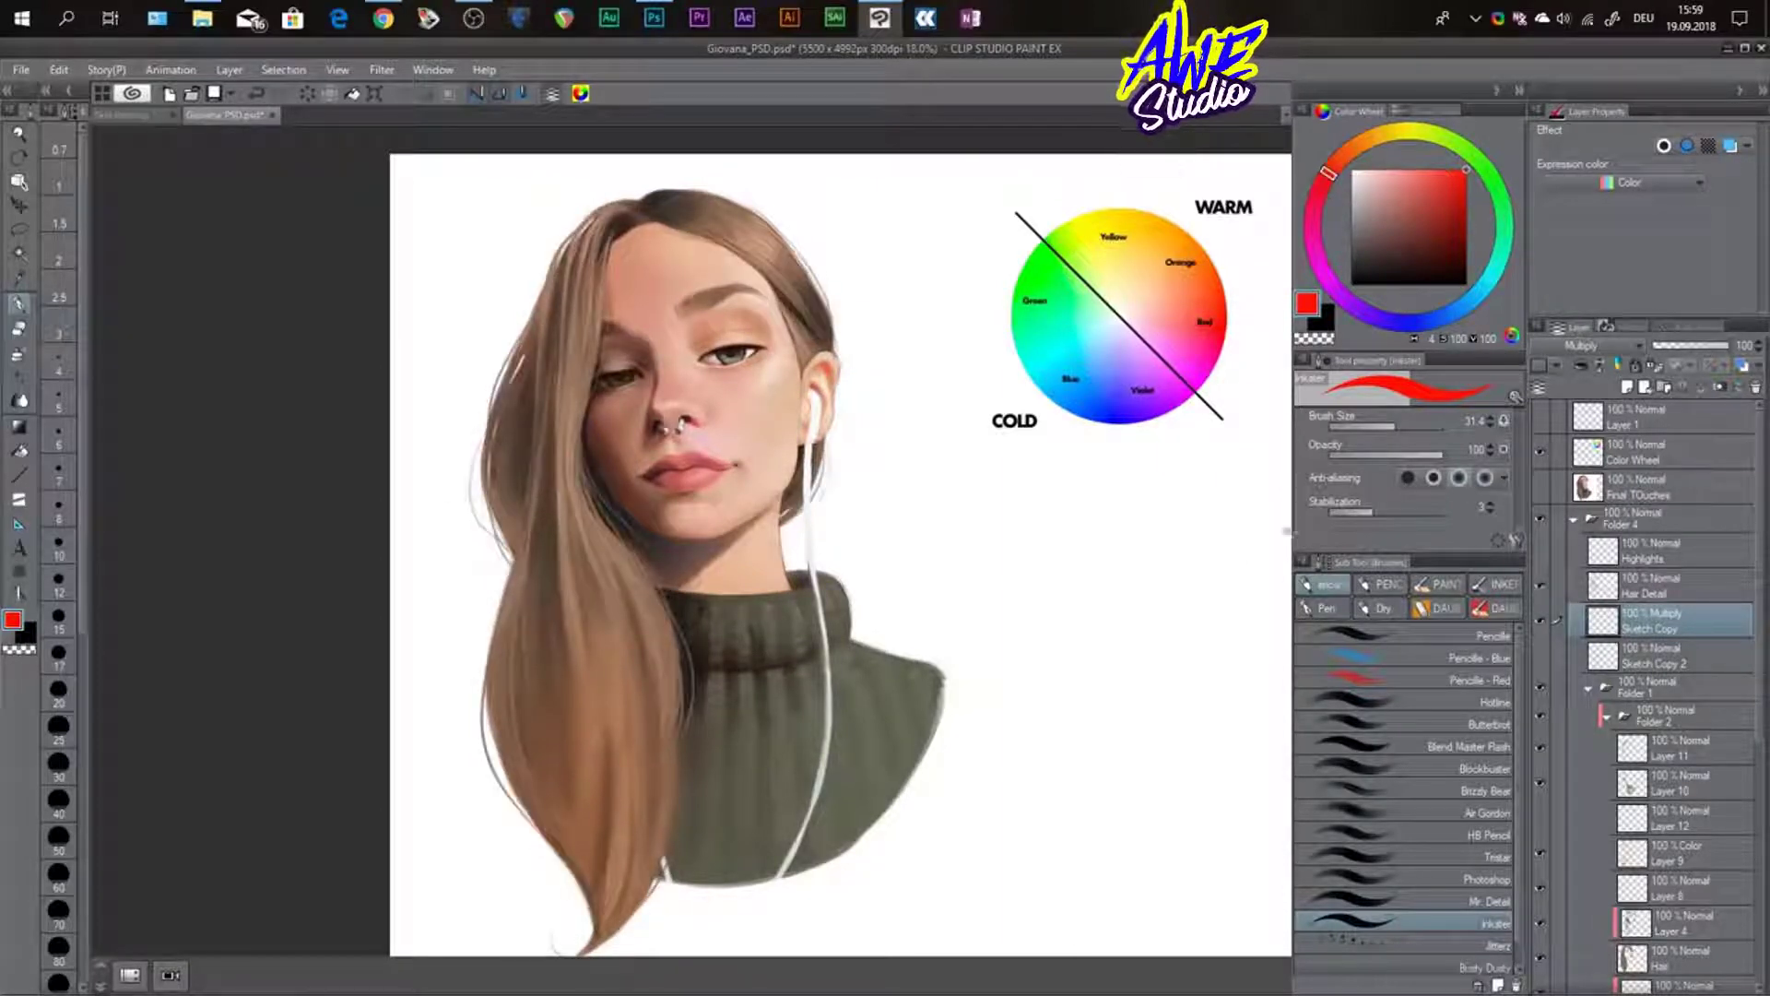
- Examine the hair around the forehead and face up close with and without the Hair Detail layer
scroll(724, 480, up, 3)
drag(564, 232, 703, 428)
scroll(669, 355, up, 2)
drag(687, 322, 703, 308)
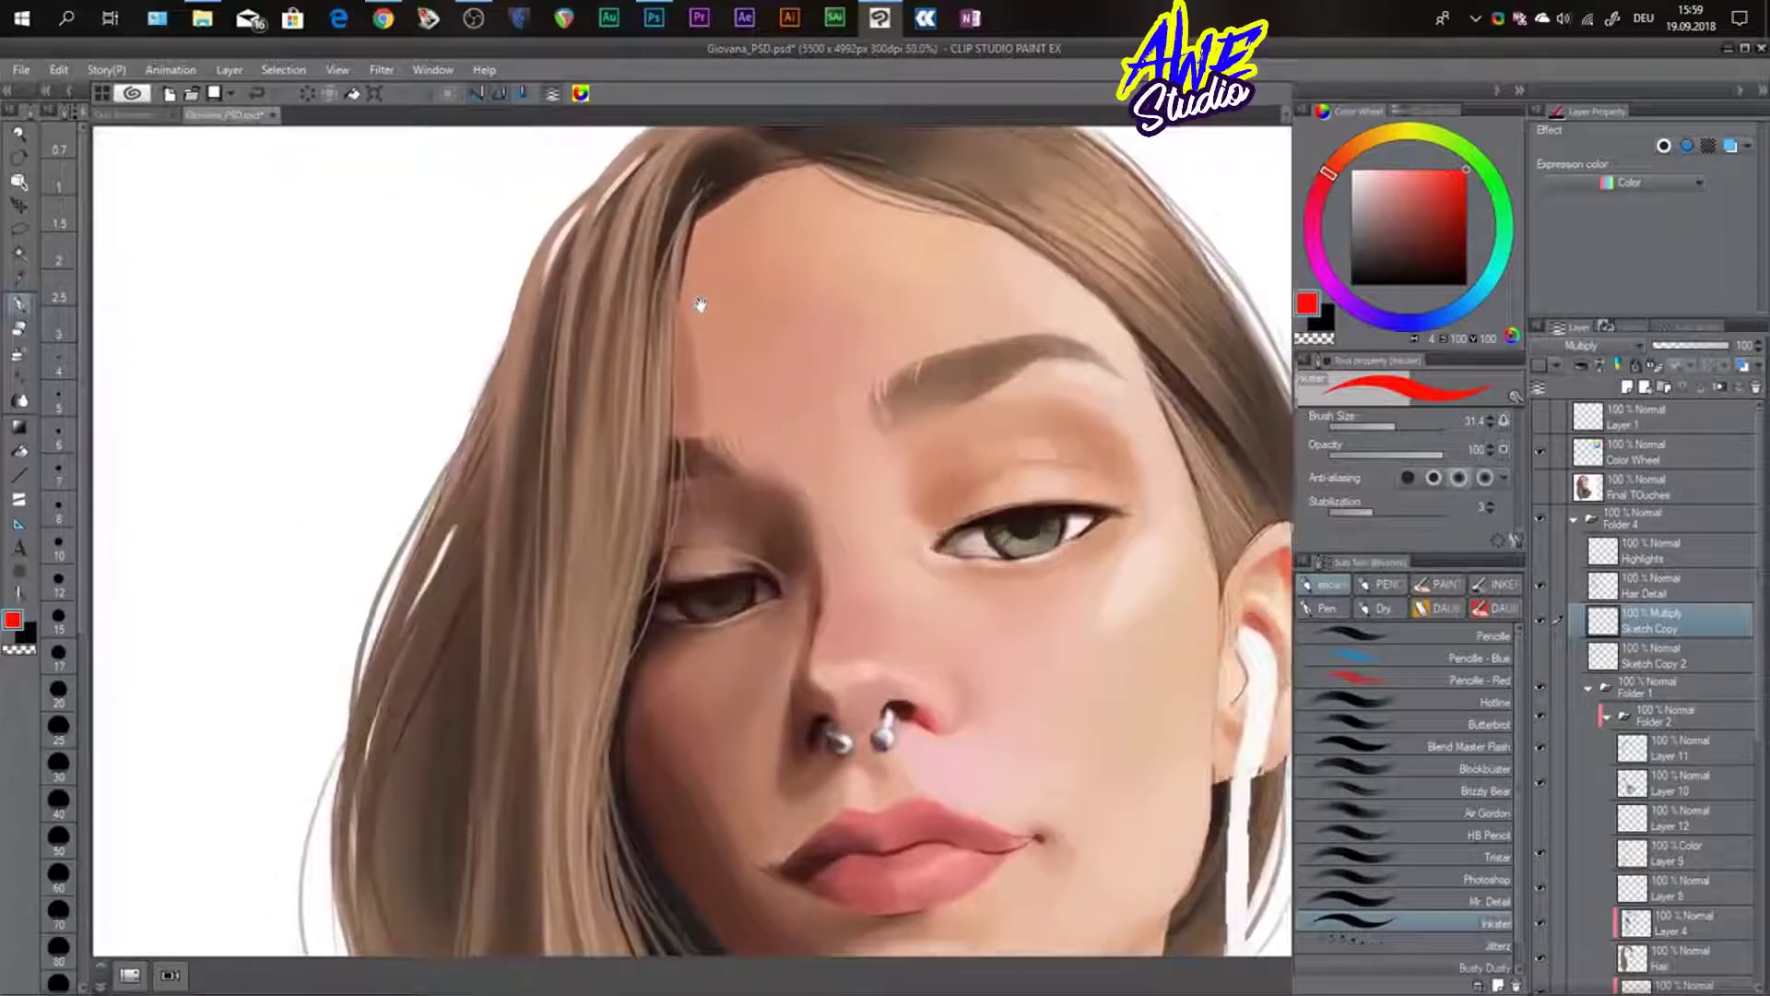
click(1541, 586)
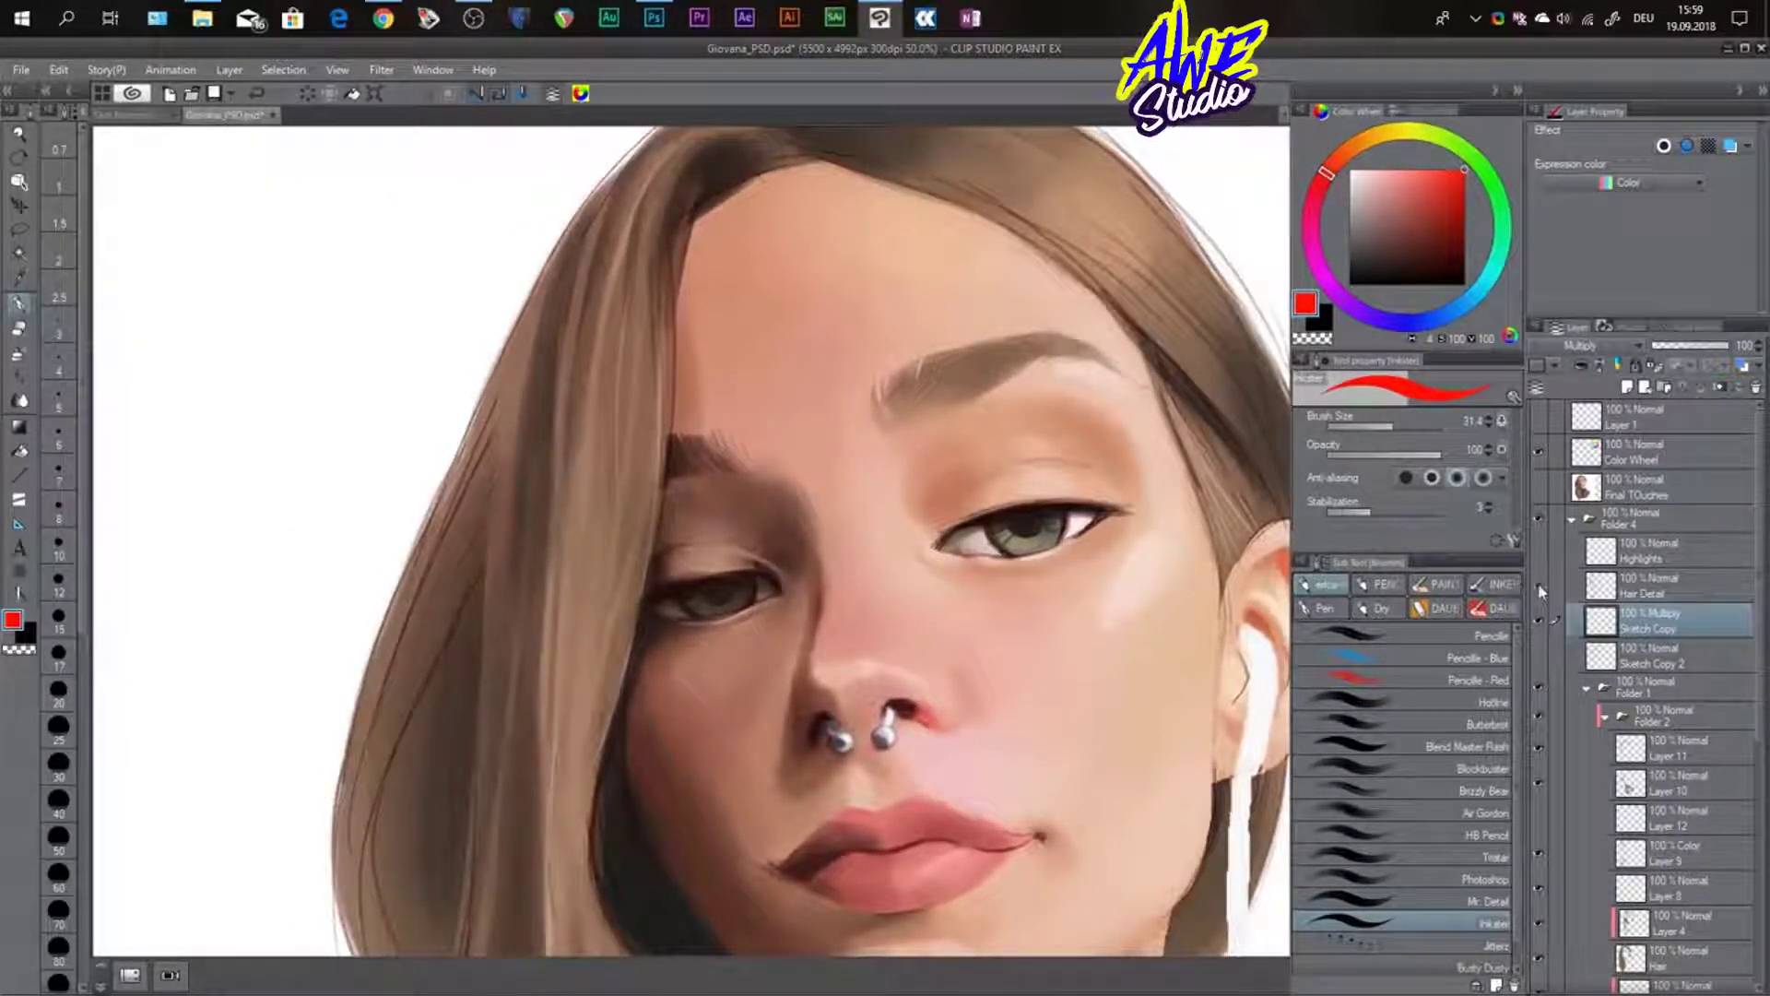
click(1539, 588)
click(1537, 590)
click(1538, 591)
click(1538, 590)
click(1538, 590)
- Show the Final TOuches layer, switching its visibility to compare the full portrait with and without it
key(ctrl+minus)
drag(1125, 548, 1036, 405)
key(ctrl+minus)
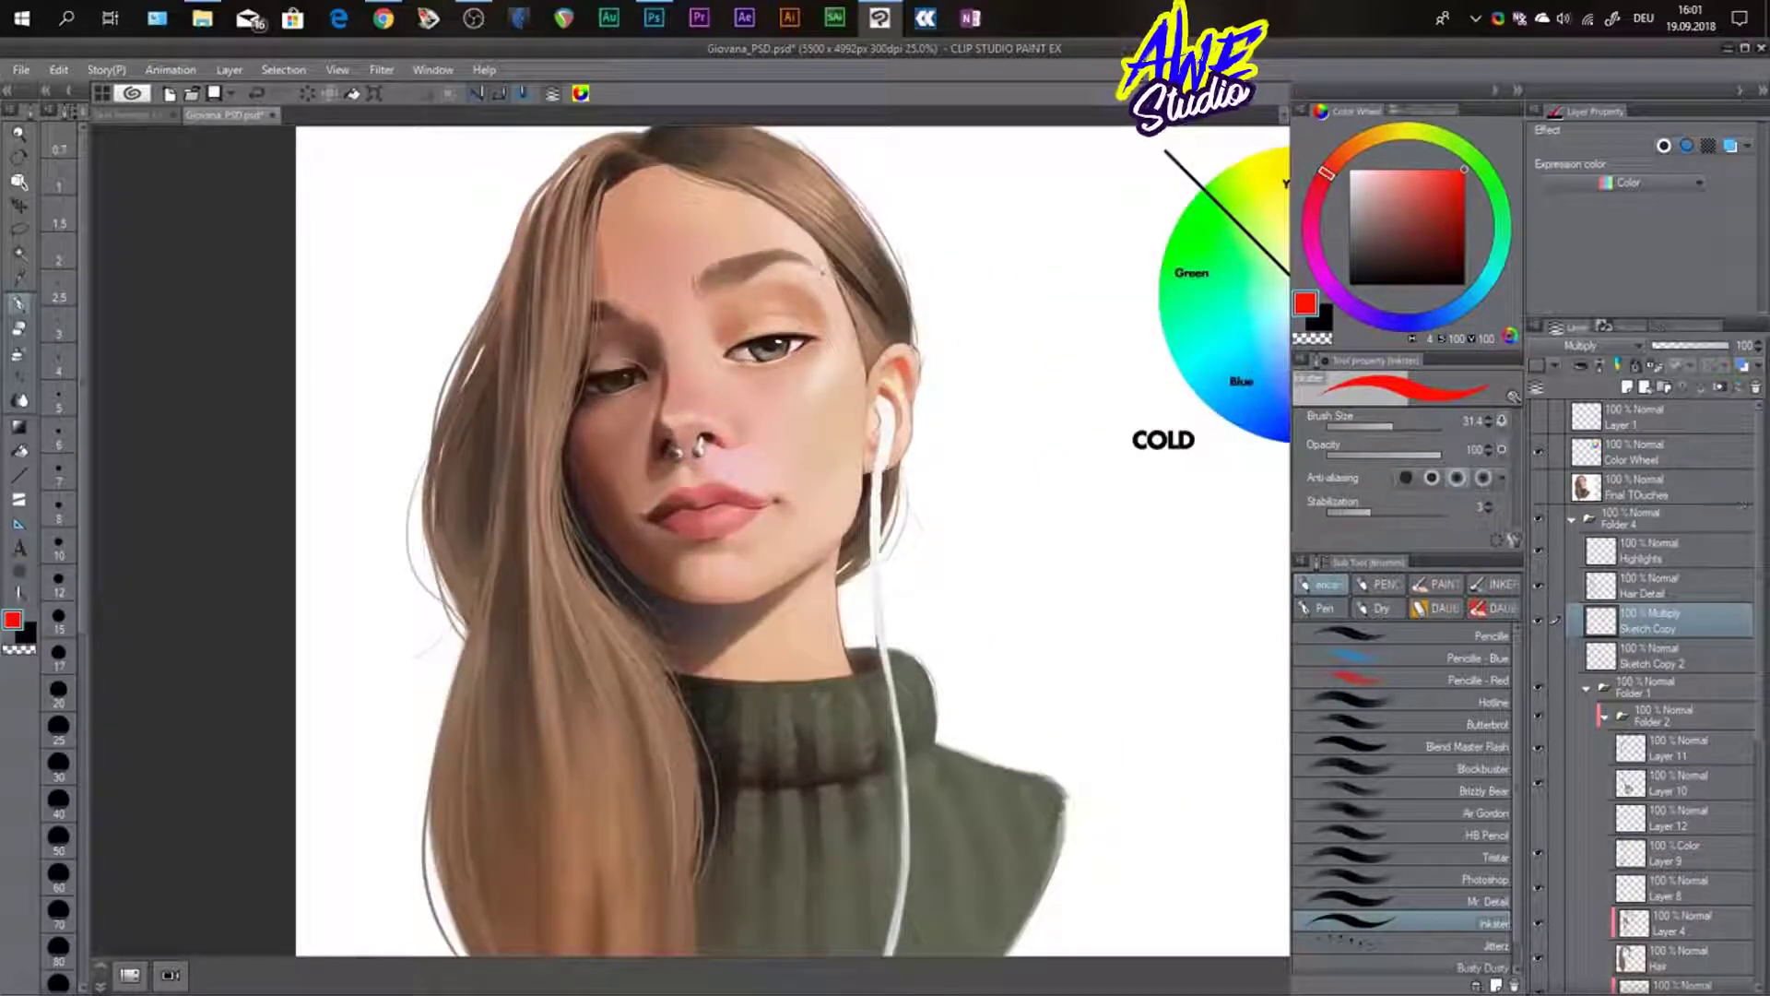
scroll(828, 295, down, 3)
drag(983, 378, 958, 367)
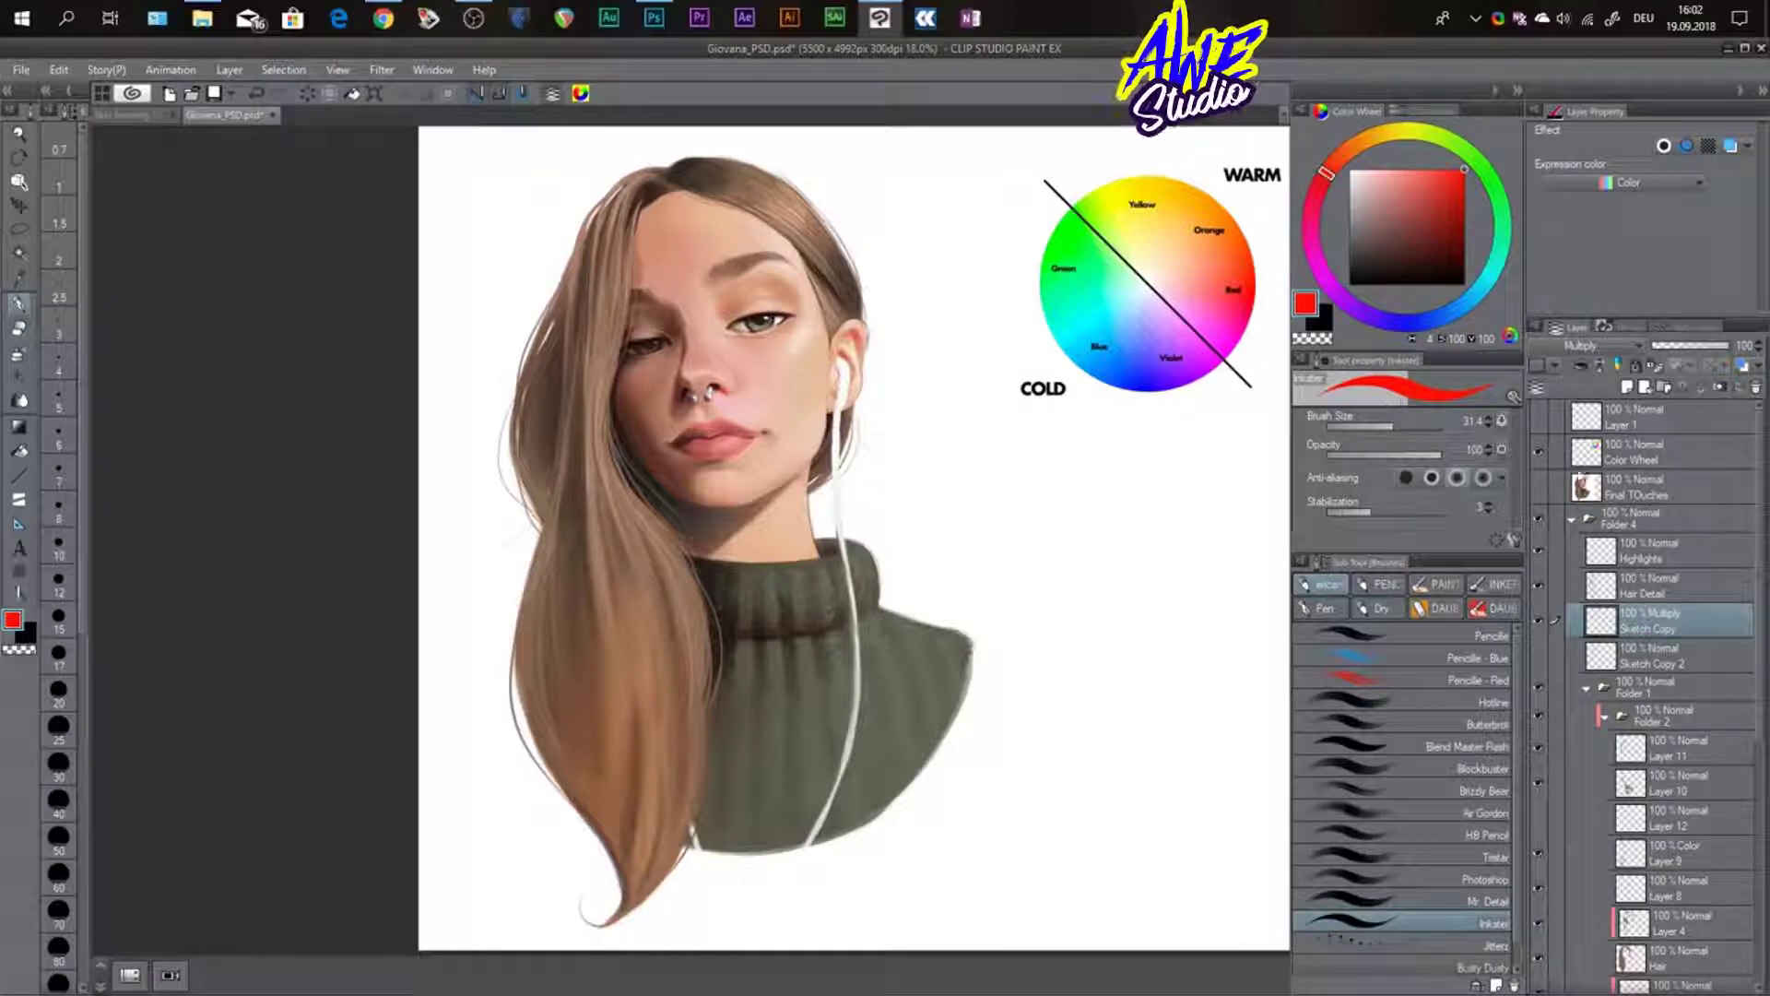
click(1539, 492)
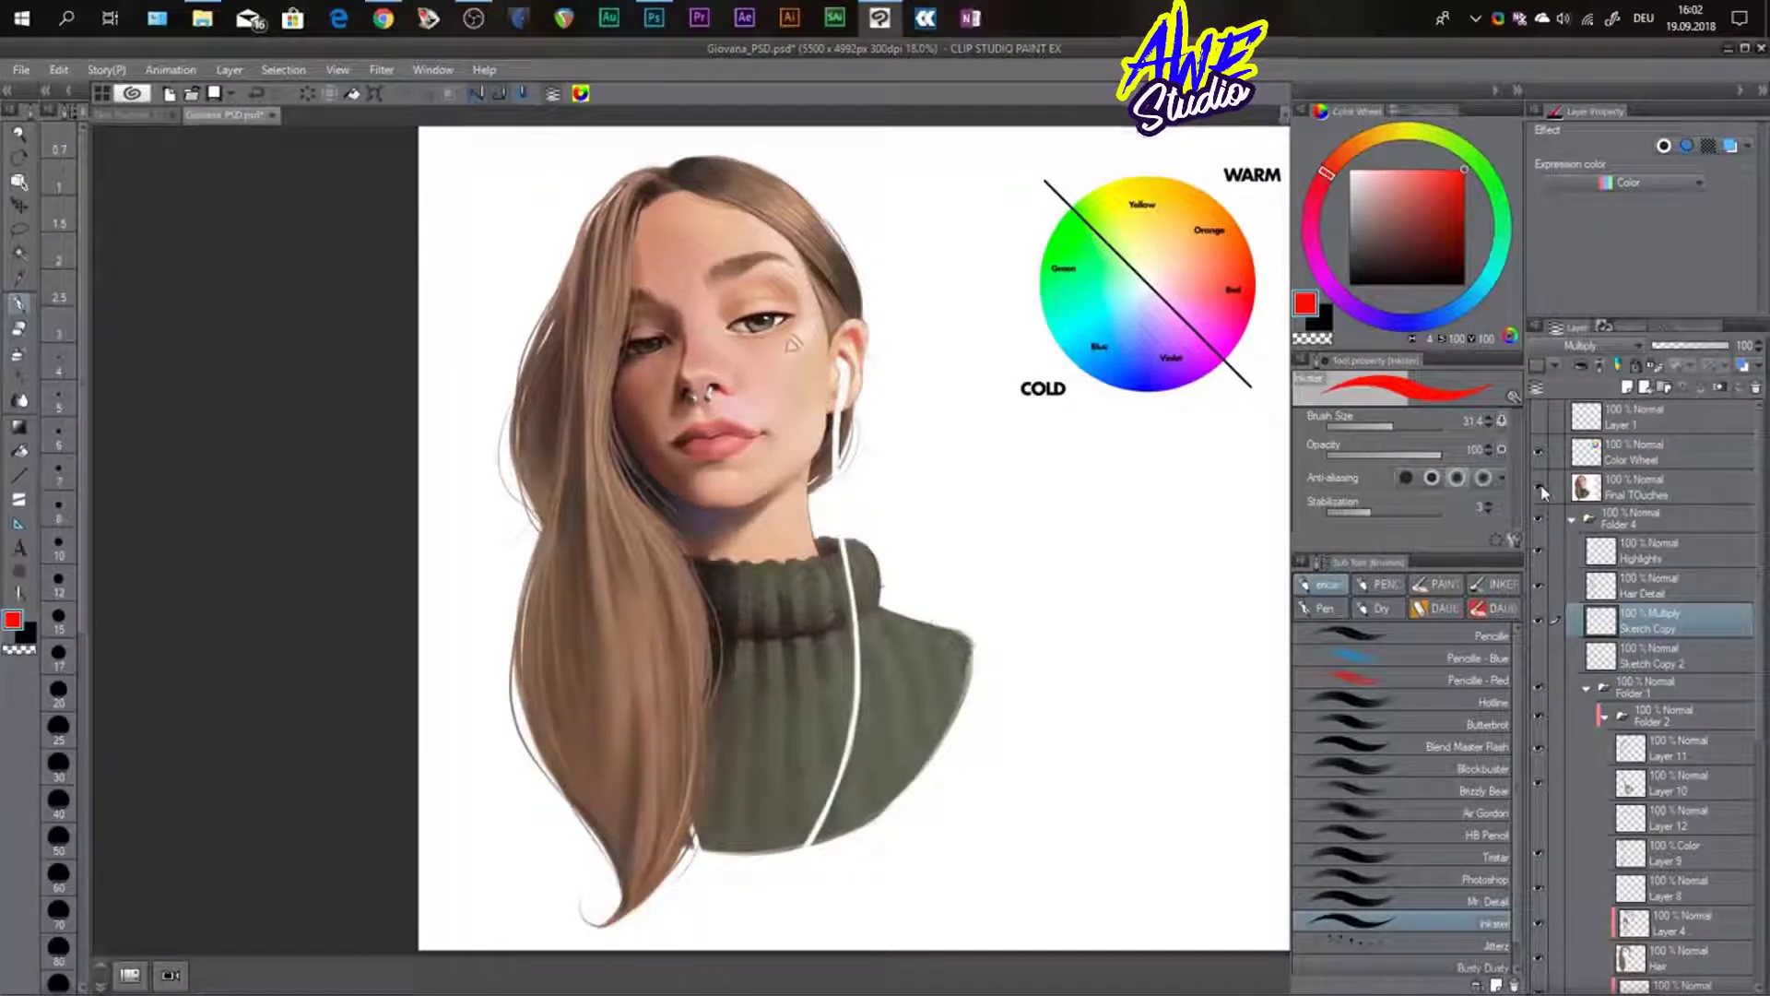
click(1539, 491)
click(1539, 491)
click(1539, 491)
click(1539, 491)
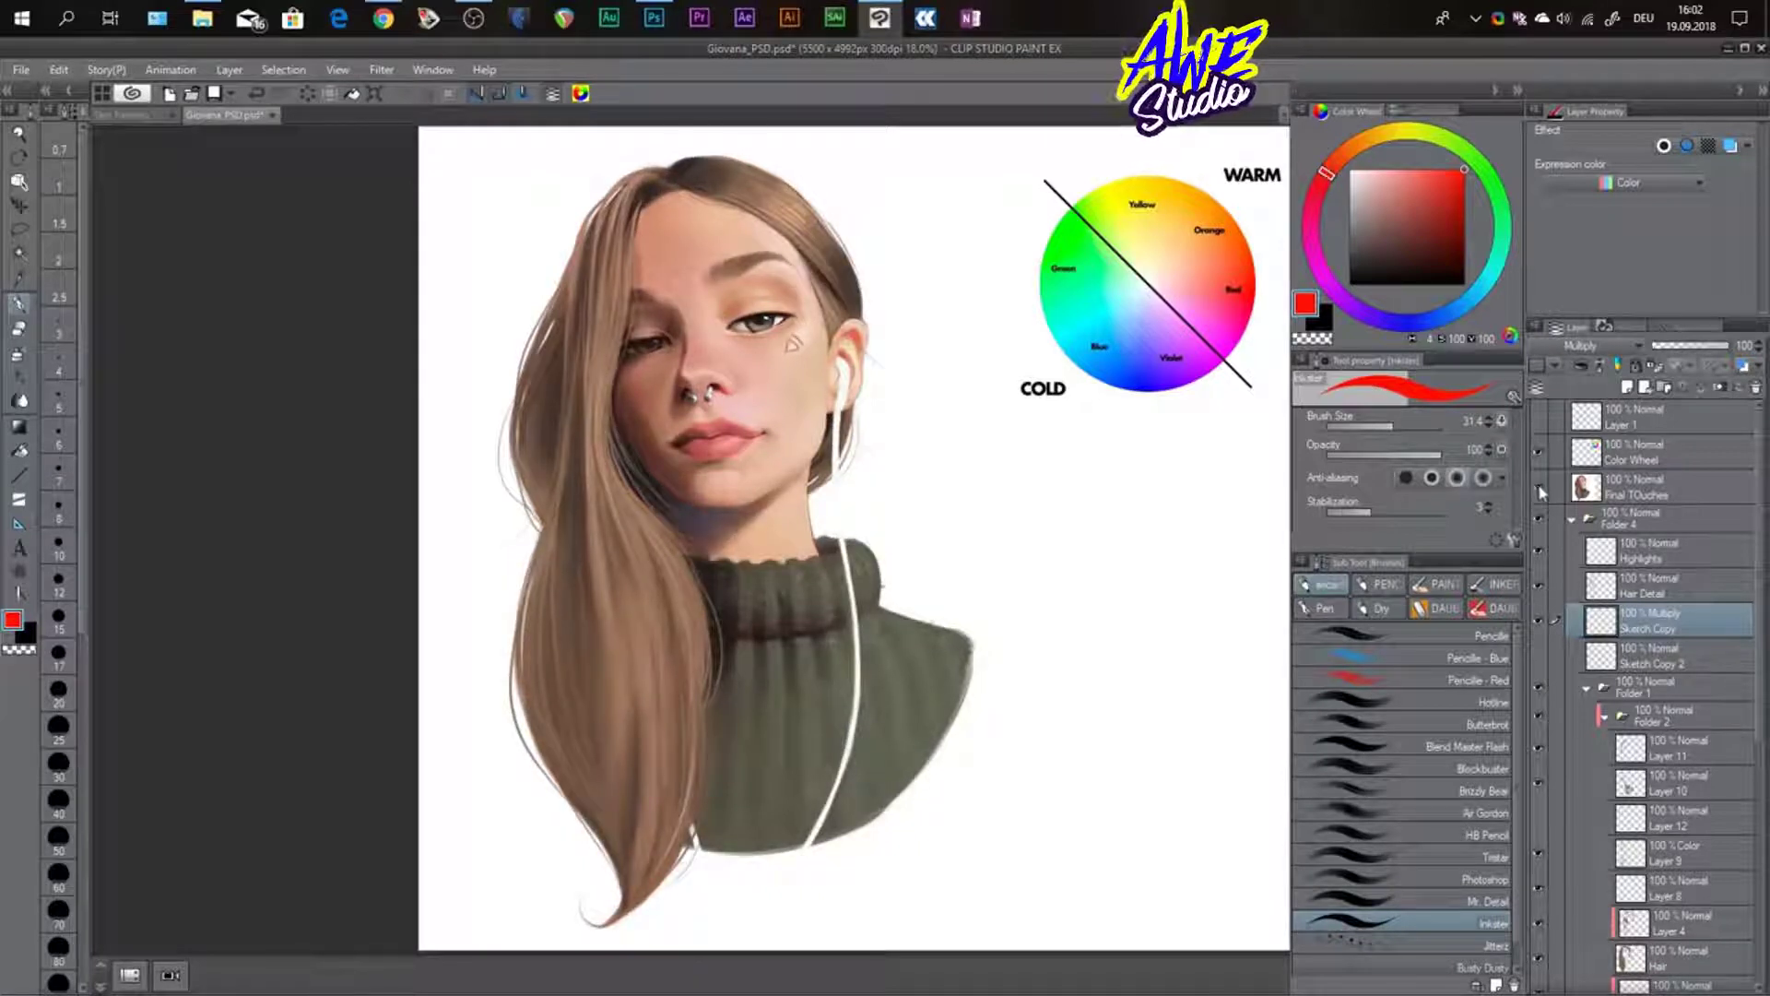
click(1541, 489)
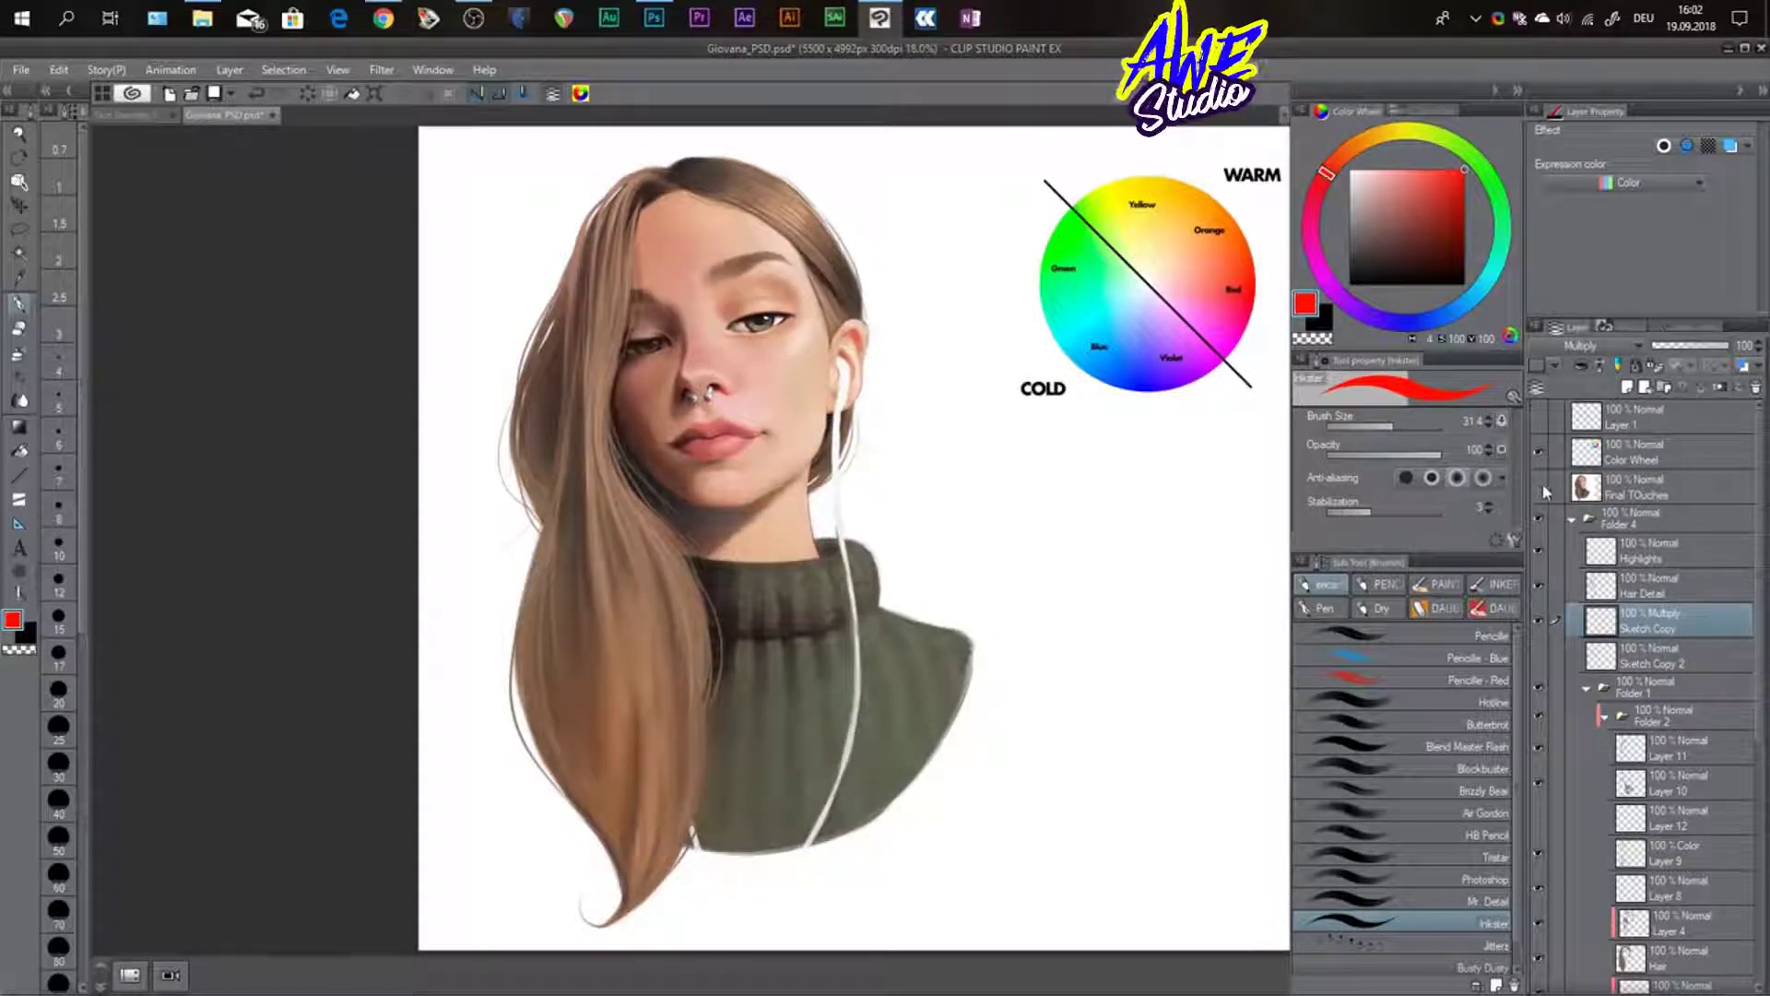
click(1540, 493)
- Compare the face, neck shadow, hair and sweater collar up close with and without the Final TOuches layer, leaving it shown
key(ctrl+plus)
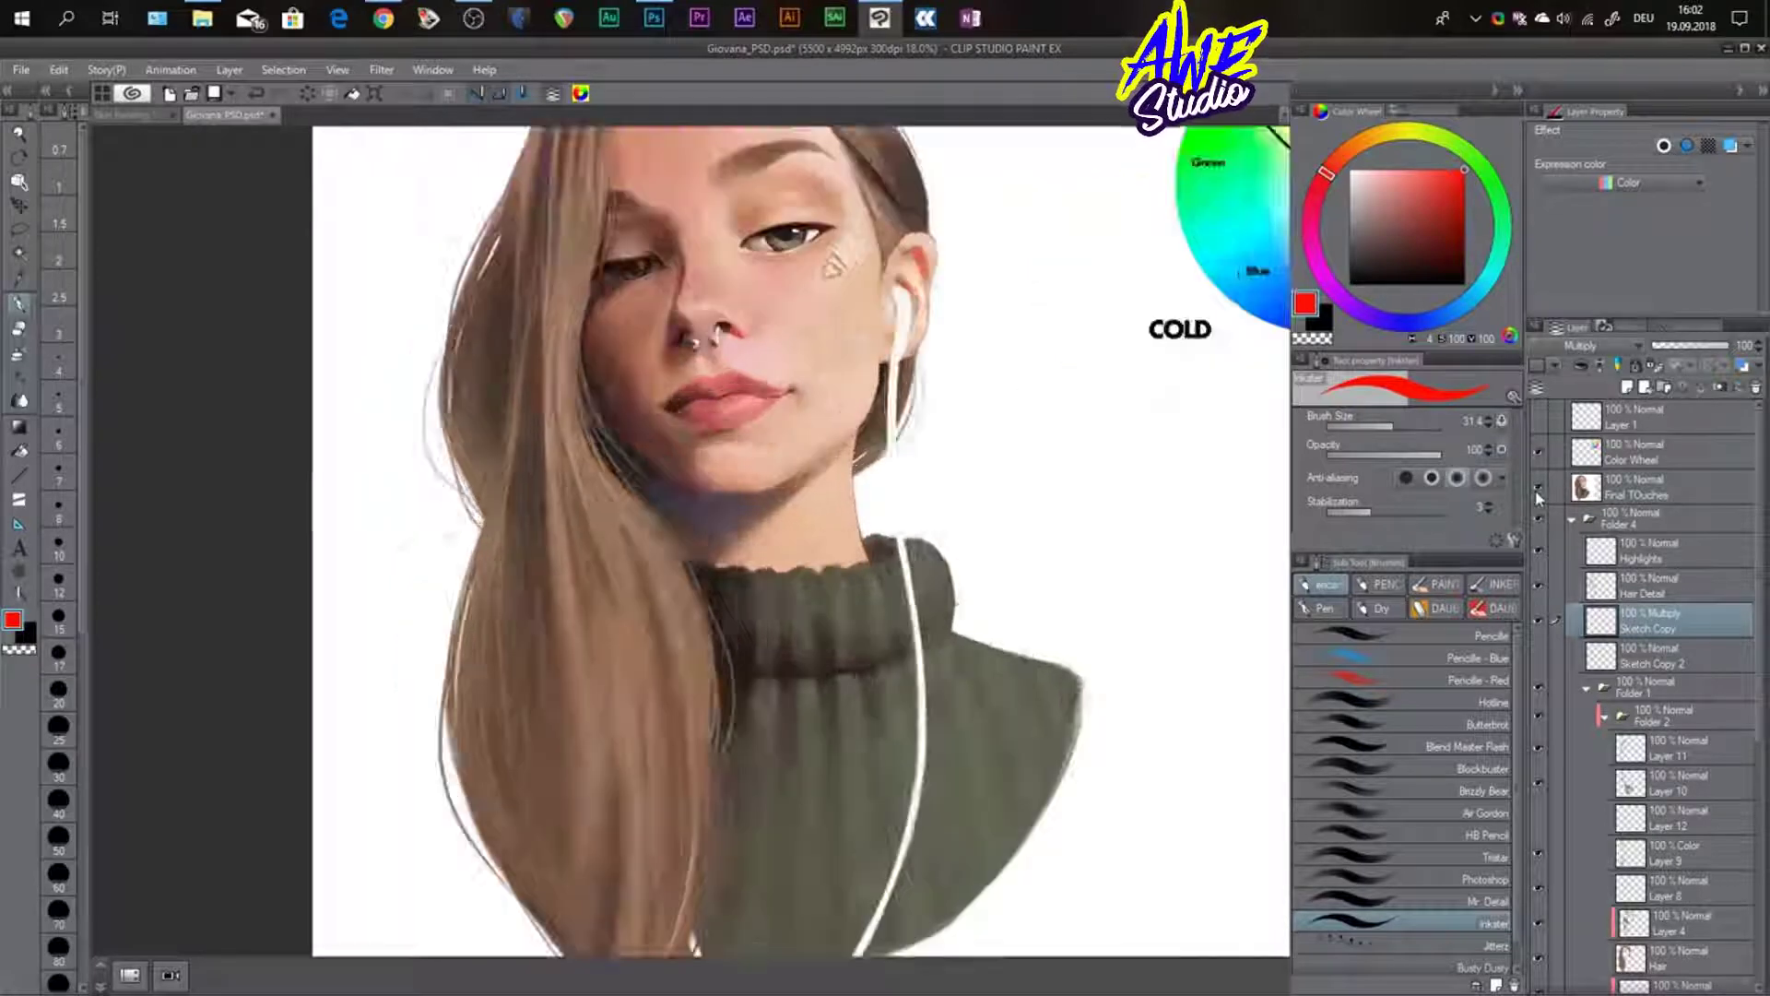
key(ctrl+plus)
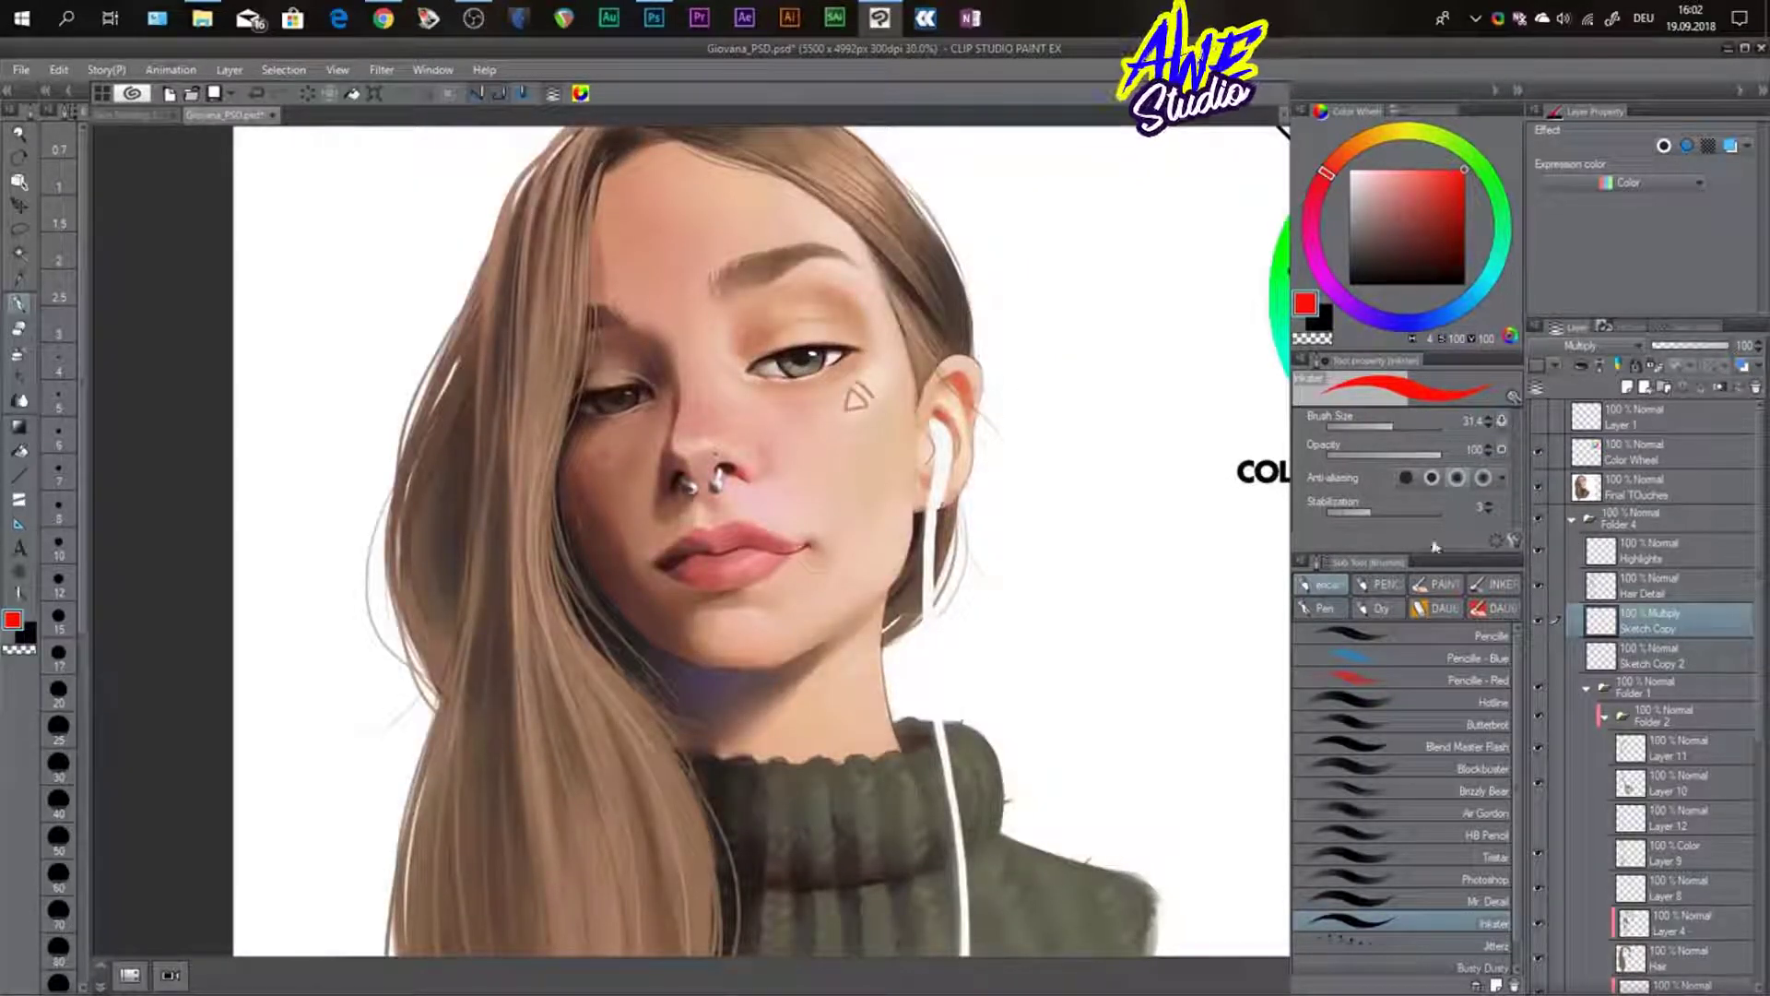
click(1536, 492)
click(1537, 495)
click(1536, 493)
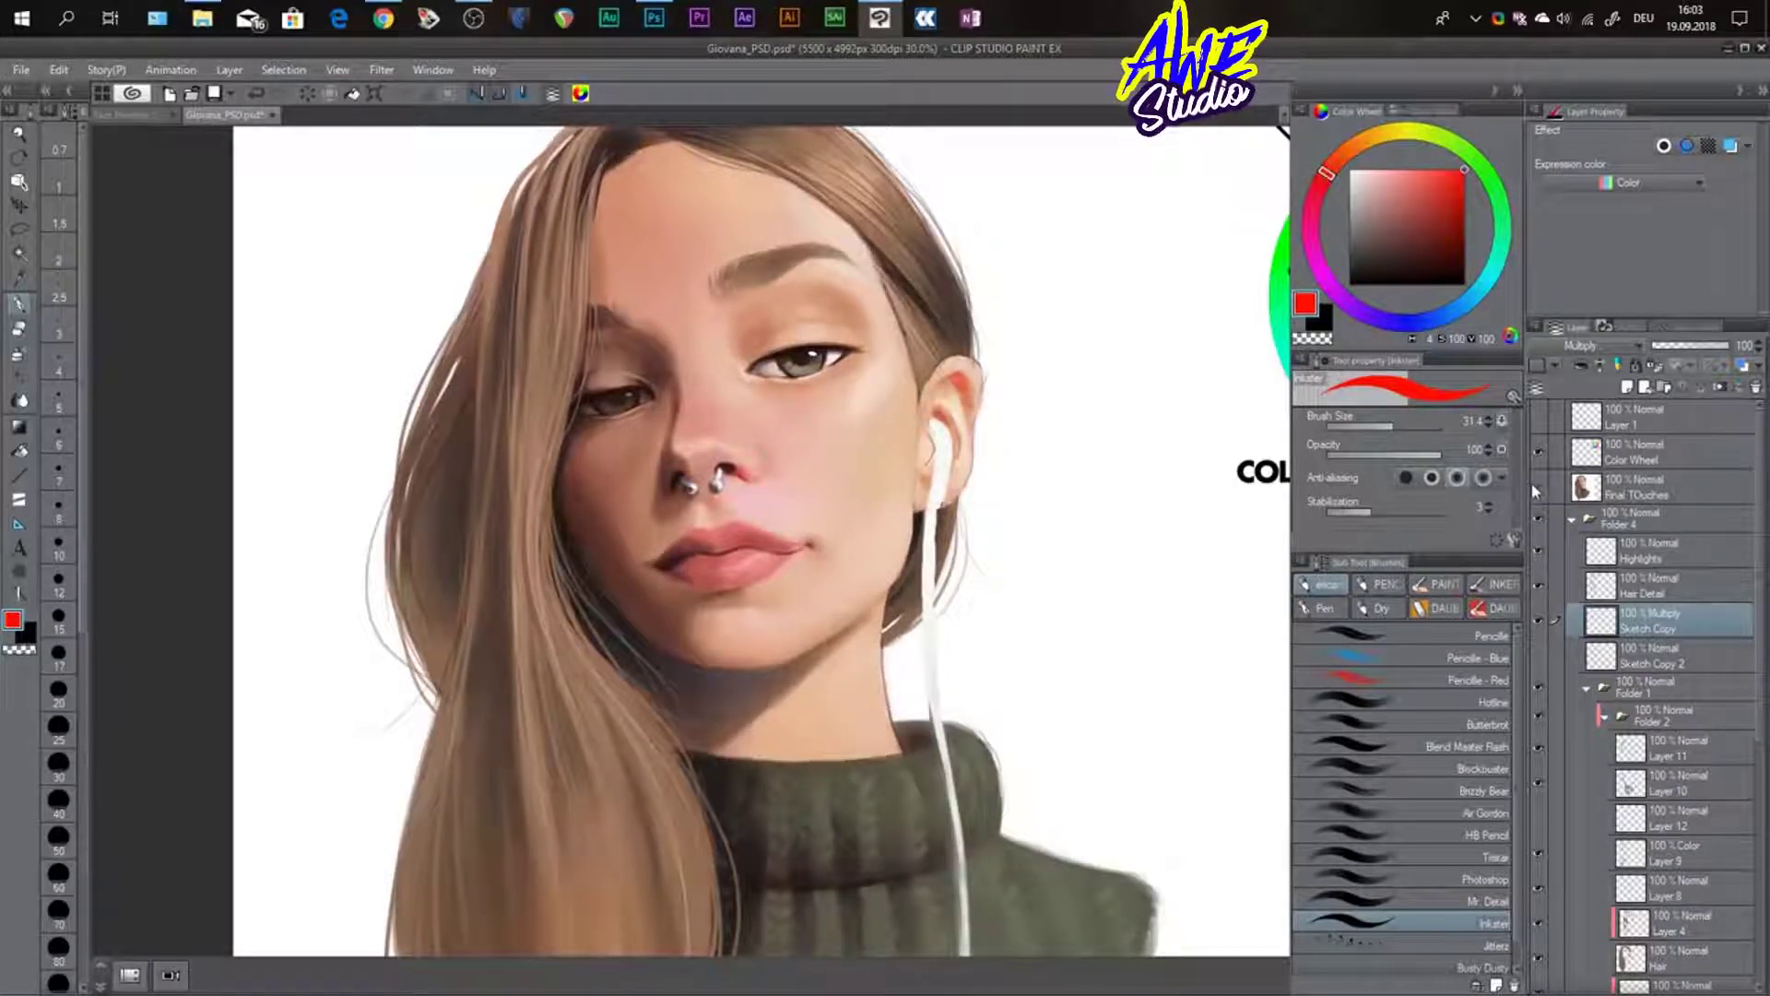
click(1536, 491)
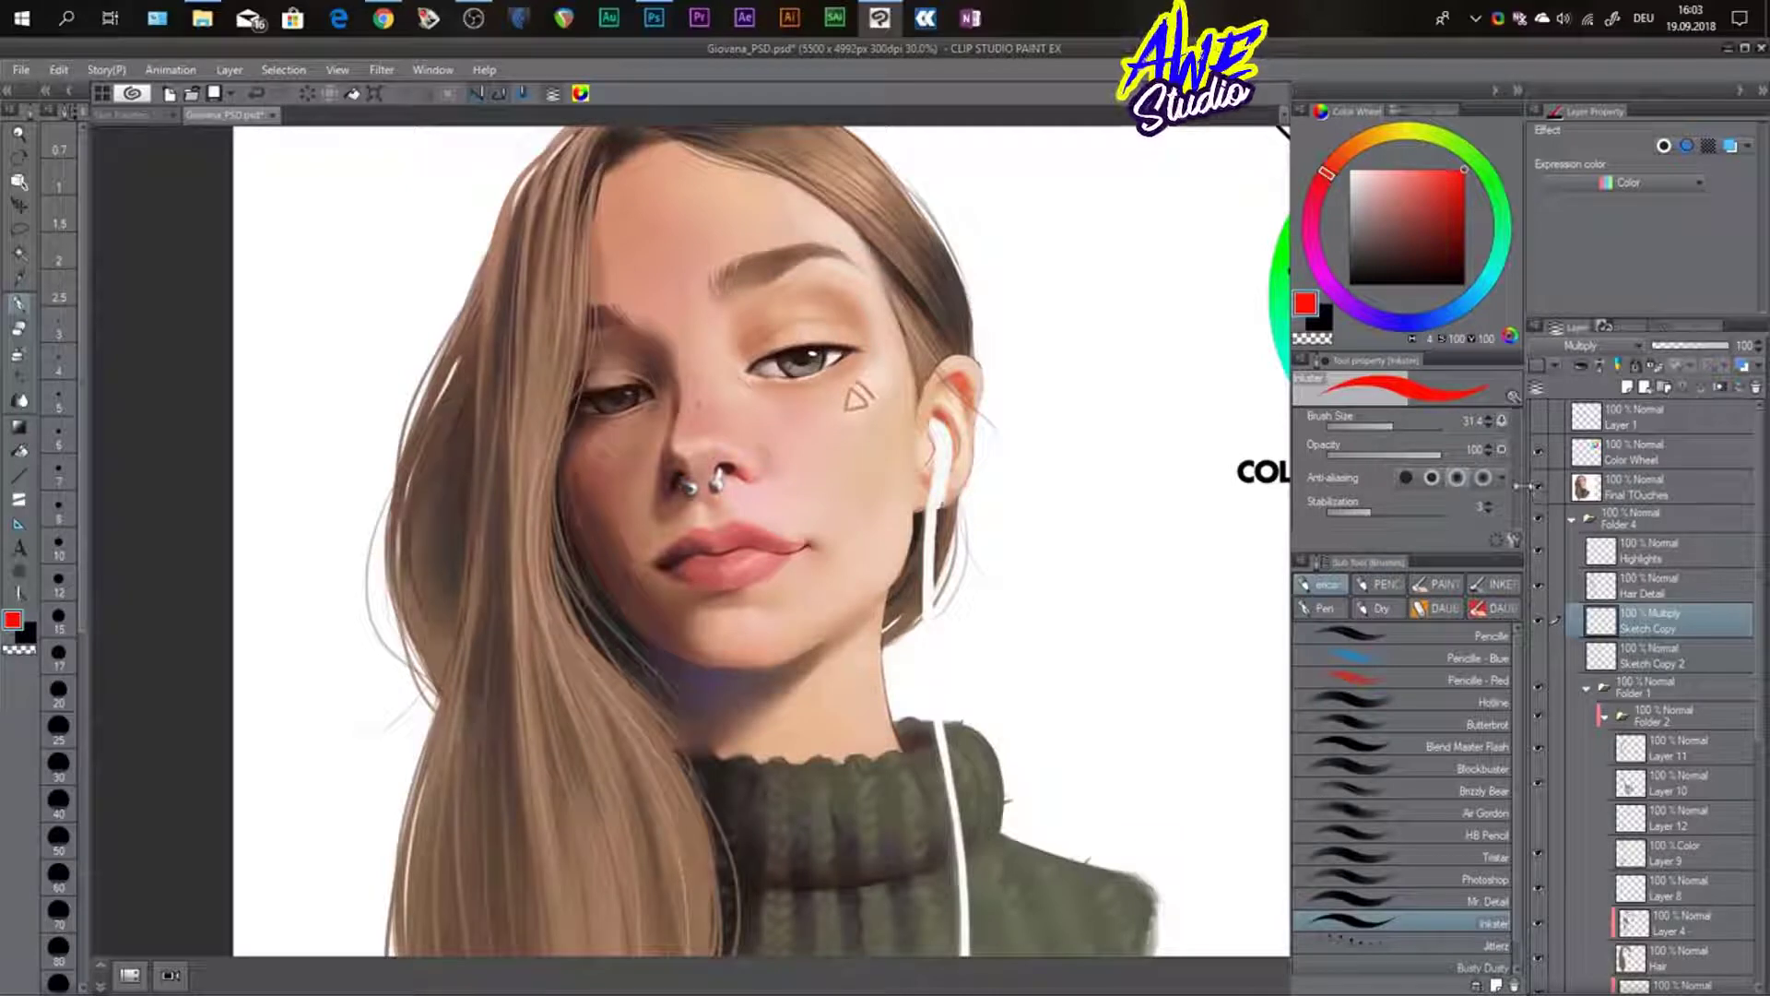
click(1537, 494)
click(1537, 493)
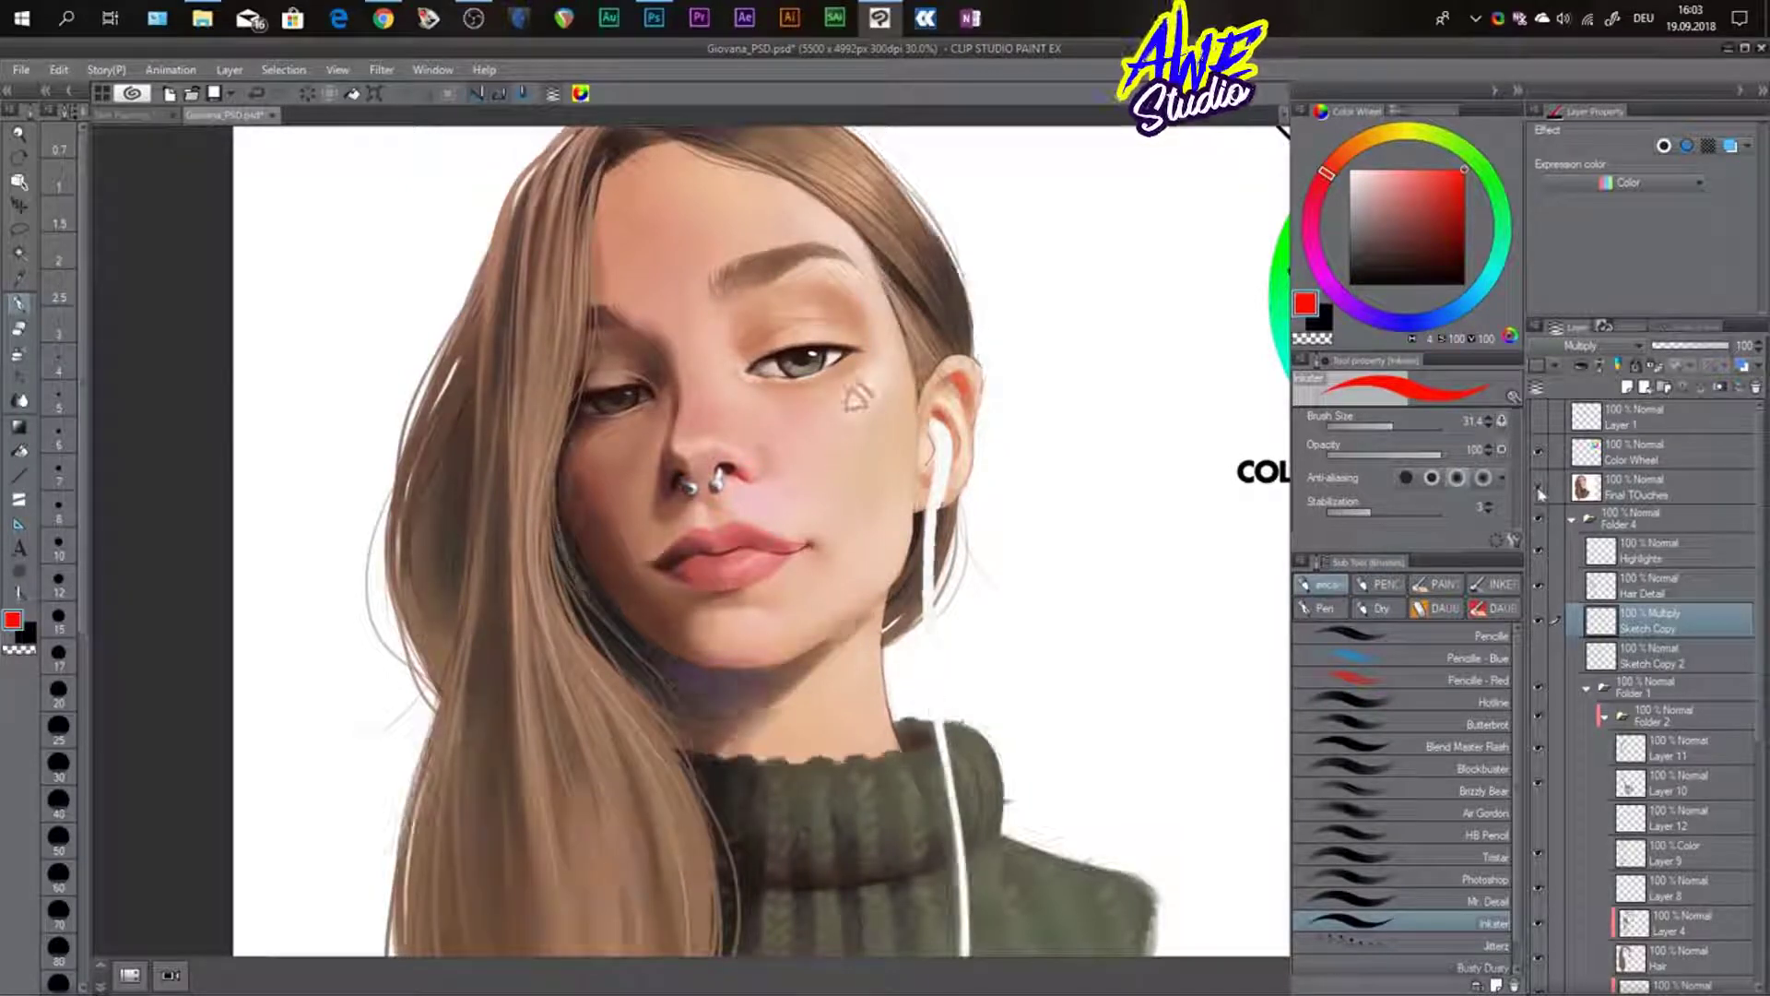
click(1538, 495)
click(1538, 495)
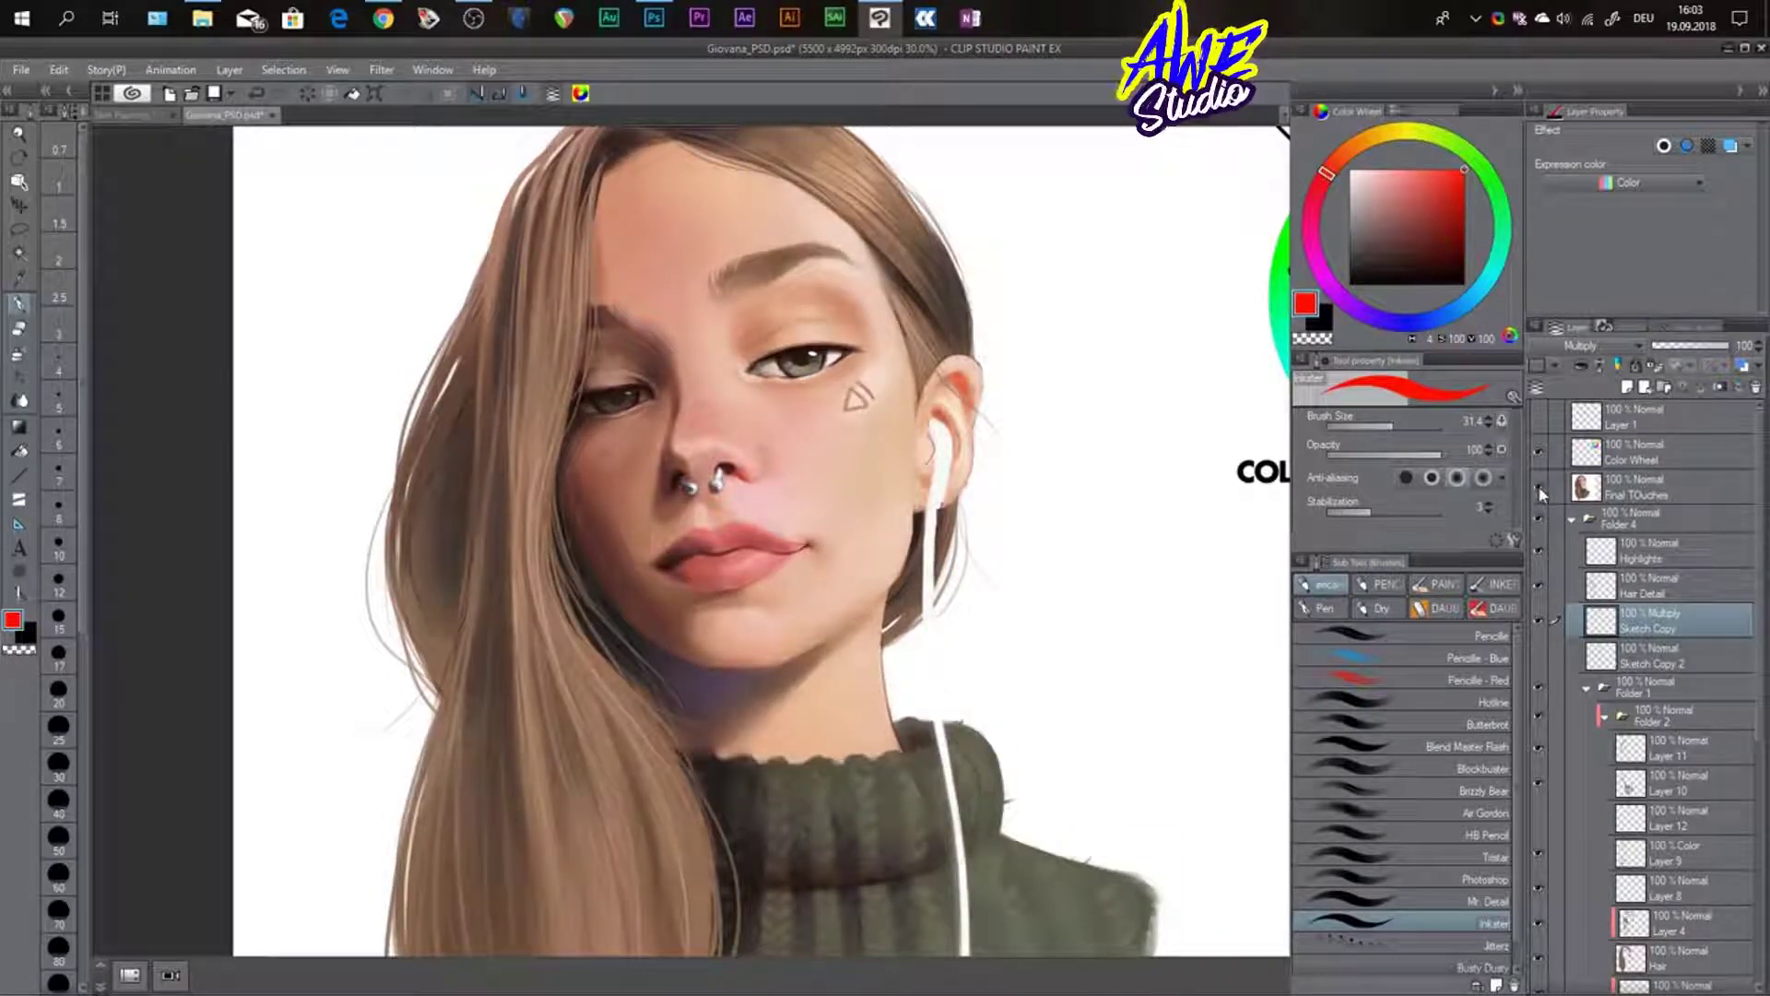
click(1538, 495)
key(ctrl+minus)
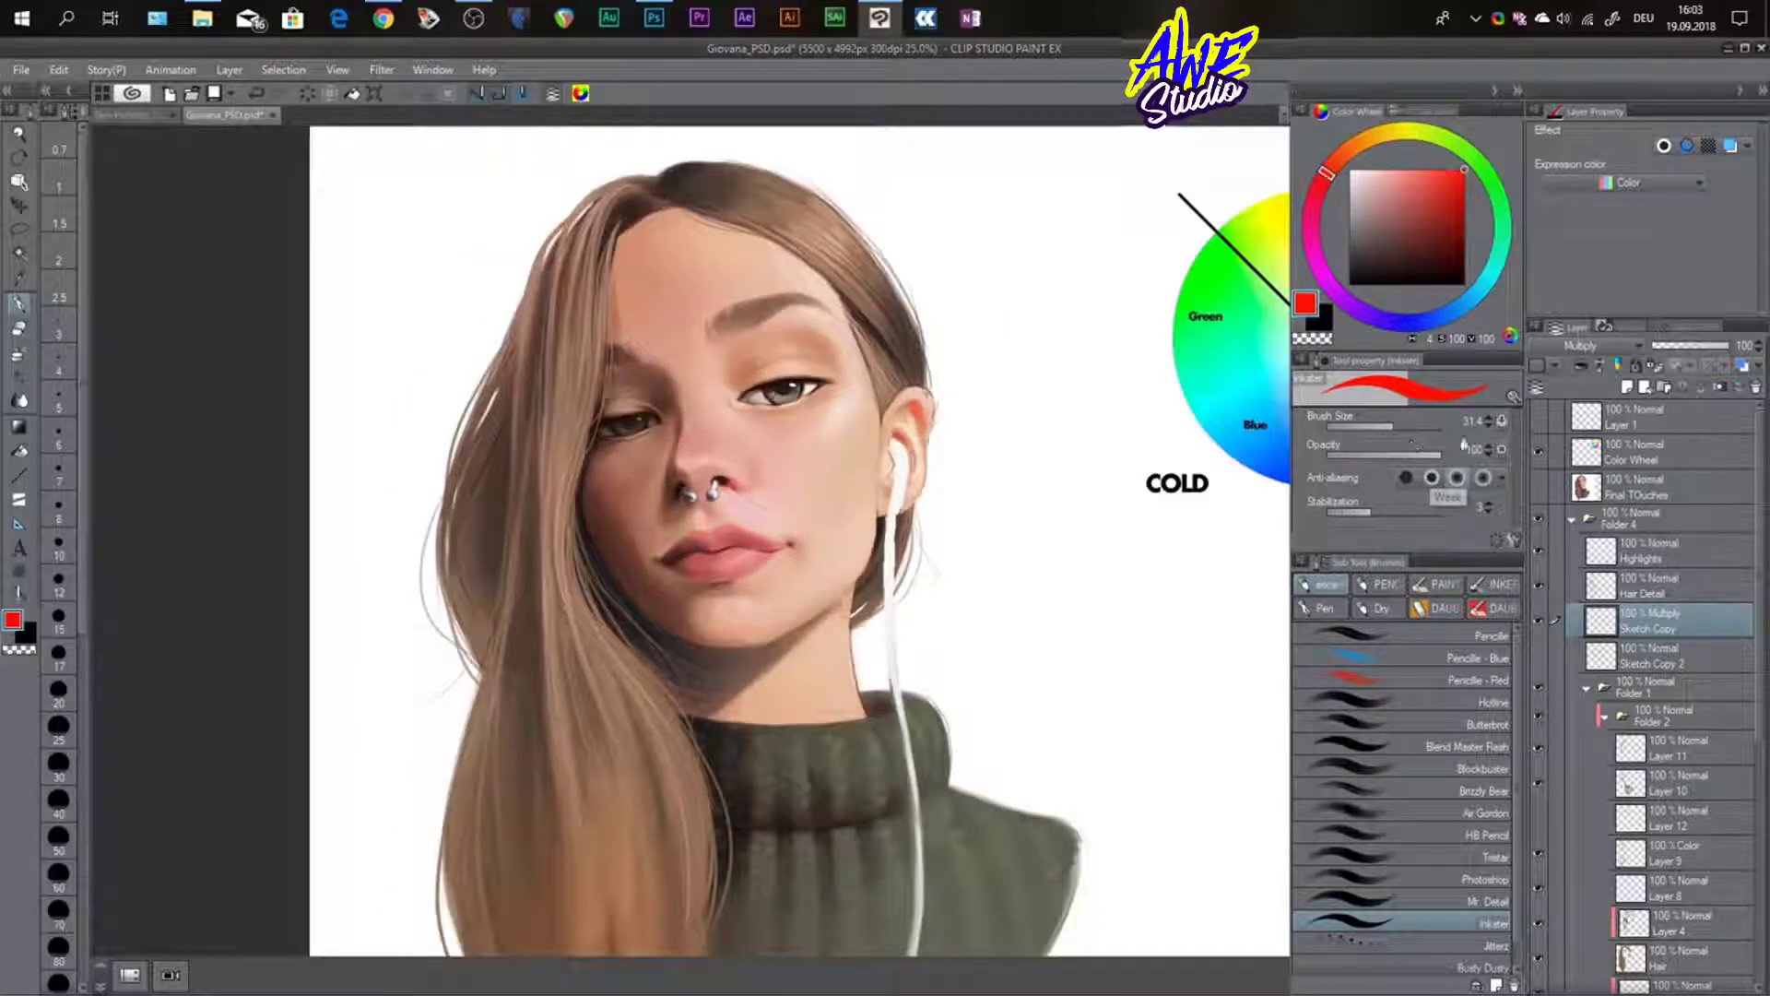
click(1542, 494)
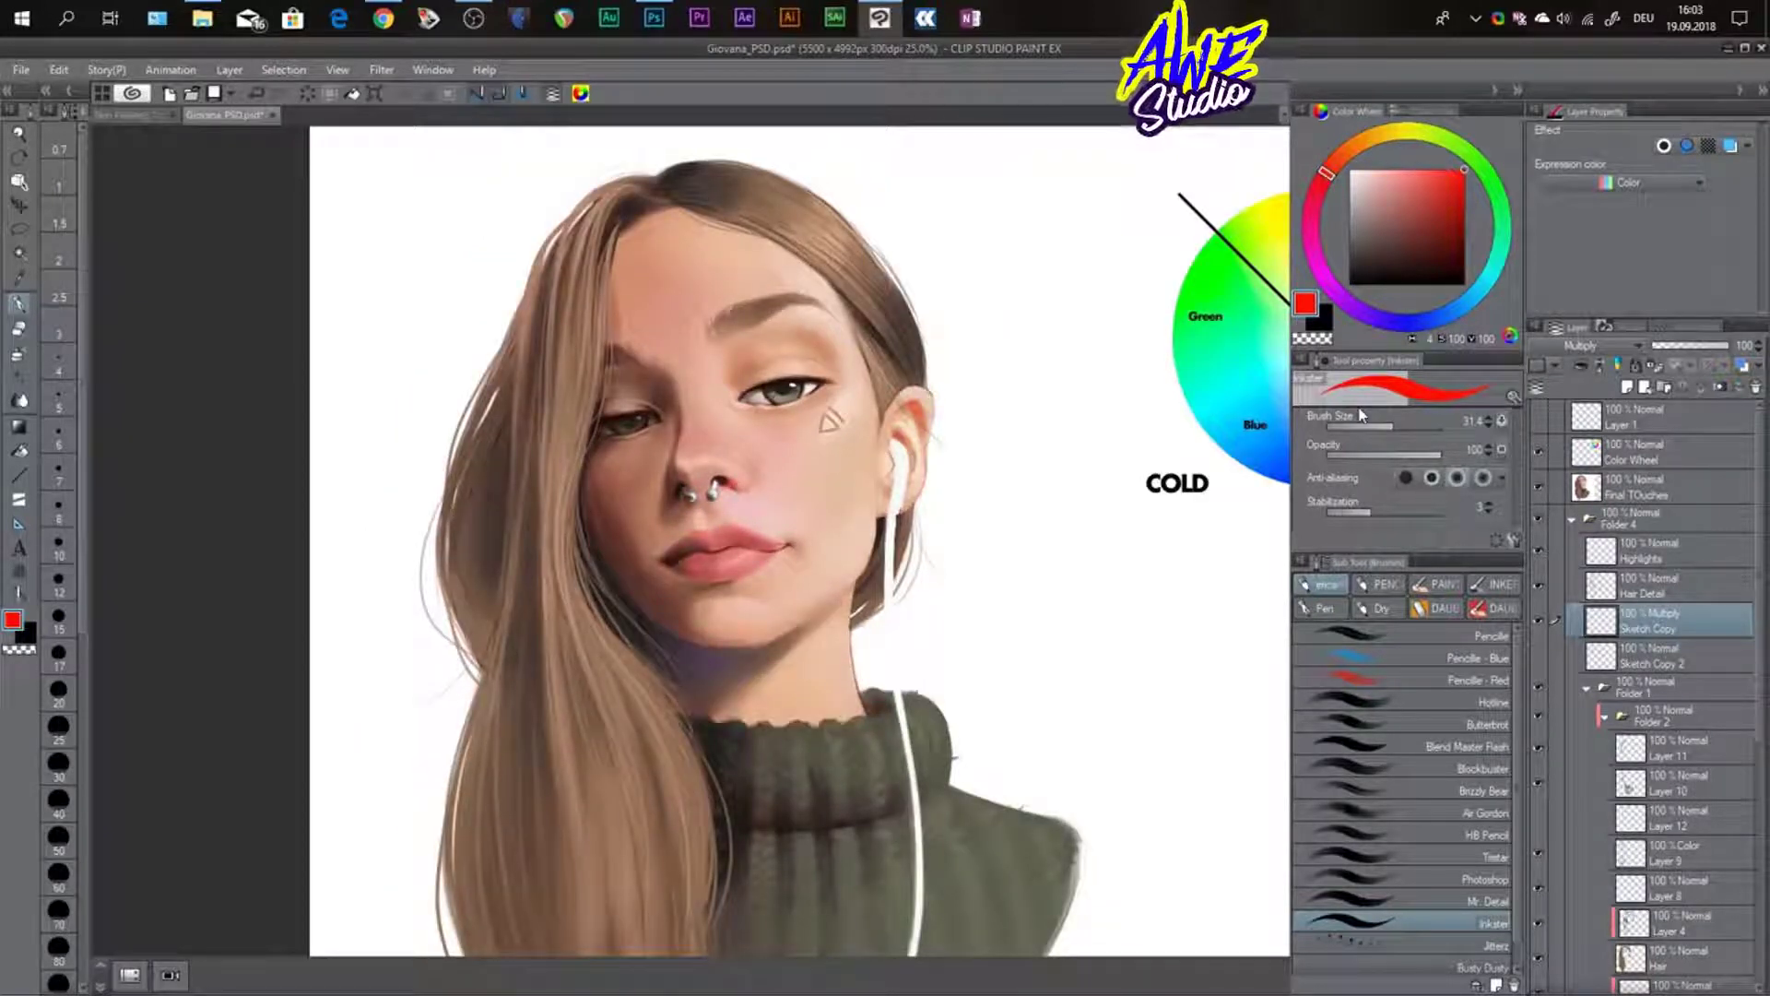